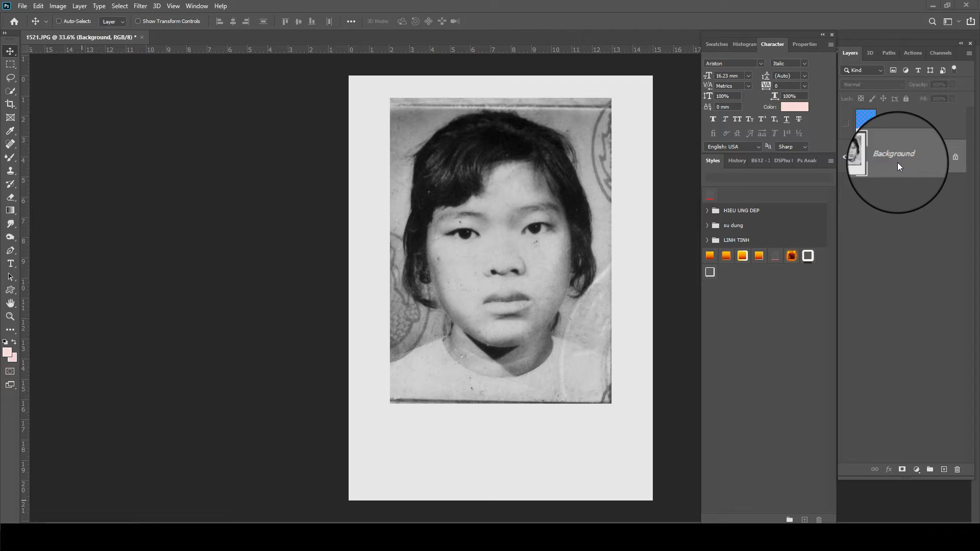
Step: Duplicate the portrait's Background layer as Background copy
{"action": "left_click_drag", "start_coordinate": [899, 166], "coordinate": [956, 469]}
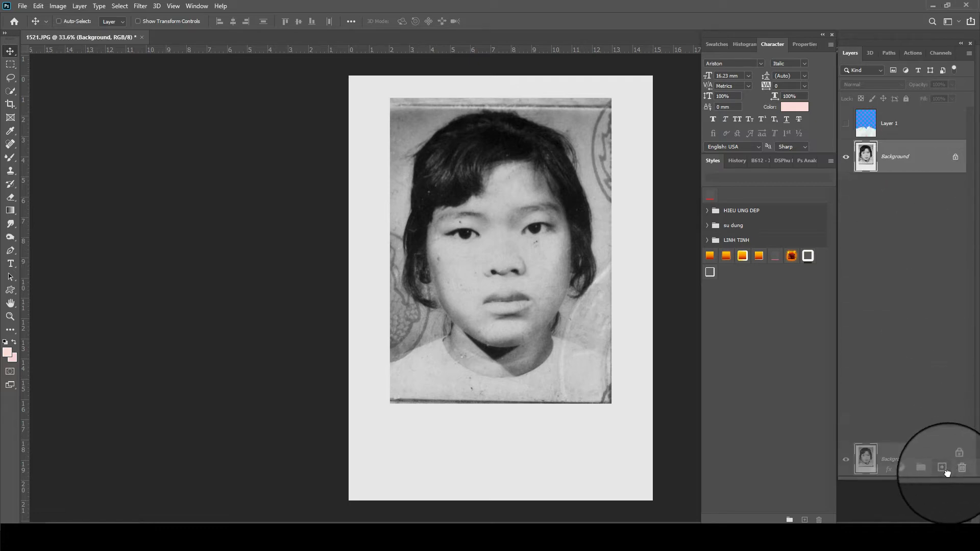
{"action": "scroll", "coordinate": [543, 236], "scroll_direction": "up", "scroll_amount": 3}
{"action": "scroll", "coordinate": [543, 237], "scroll_direction": "up", "scroll_amount": 2}
{"action": "scroll", "coordinate": [301, 230], "scroll_direction": "up", "scroll_amount": 2}
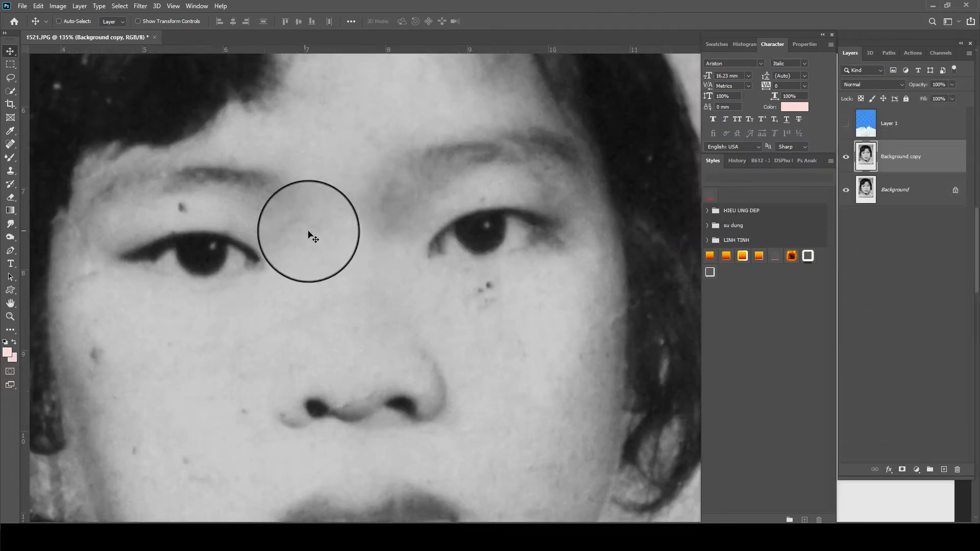
{"action": "scroll", "coordinate": [308, 234], "scroll_direction": "down", "scroll_amount": 2}
{"action": "scroll", "coordinate": [284, 240], "scroll_direction": "down", "scroll_amount": 2}
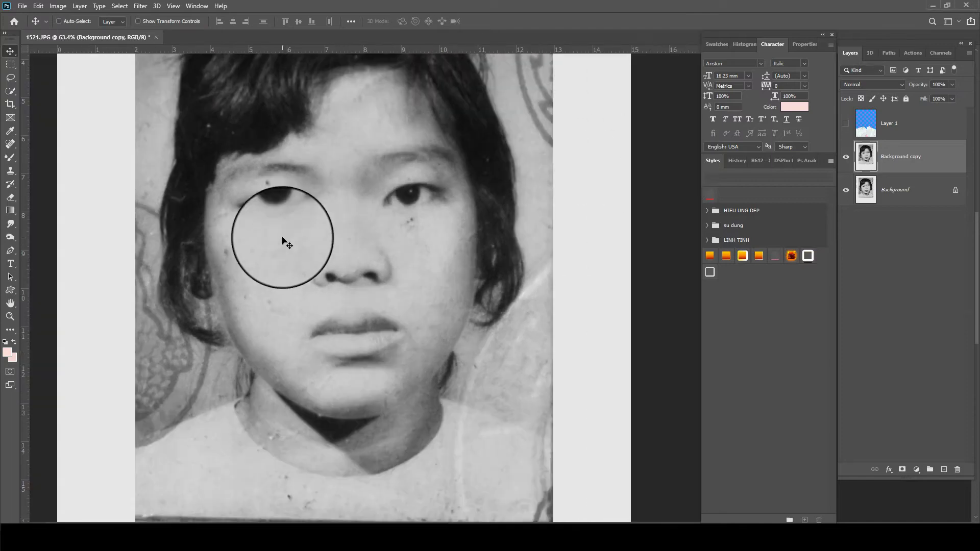
{"action": "scroll", "coordinate": [285, 240], "scroll_direction": "down", "scroll_amount": 2}
Step: Brighten the photo's midtones with a Curves adjustment, lifting the midpoint
{"action": "left_click", "coordinate": [57, 6]}
{"action": "mouse_move", "coordinate": [72, 25]}
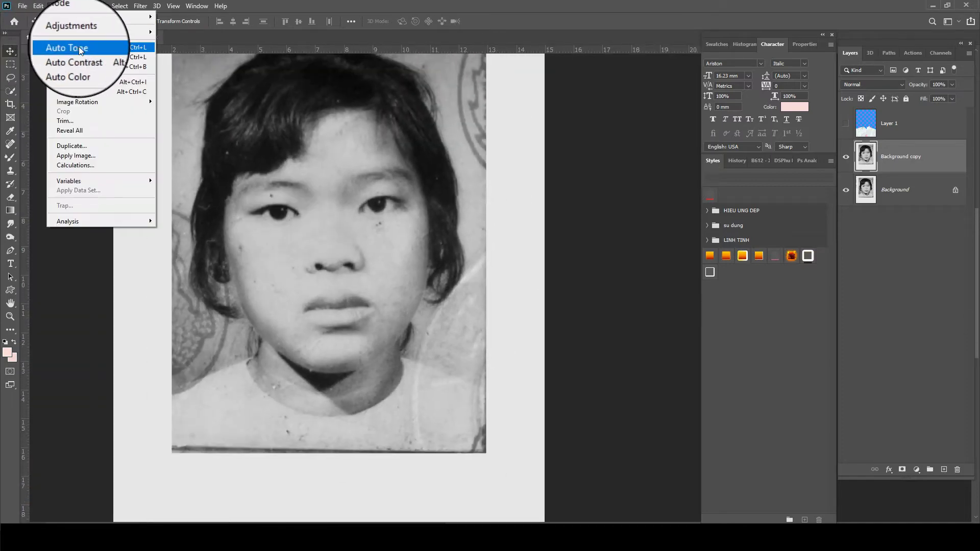
{"action": "left_click", "coordinate": [230, 55]}
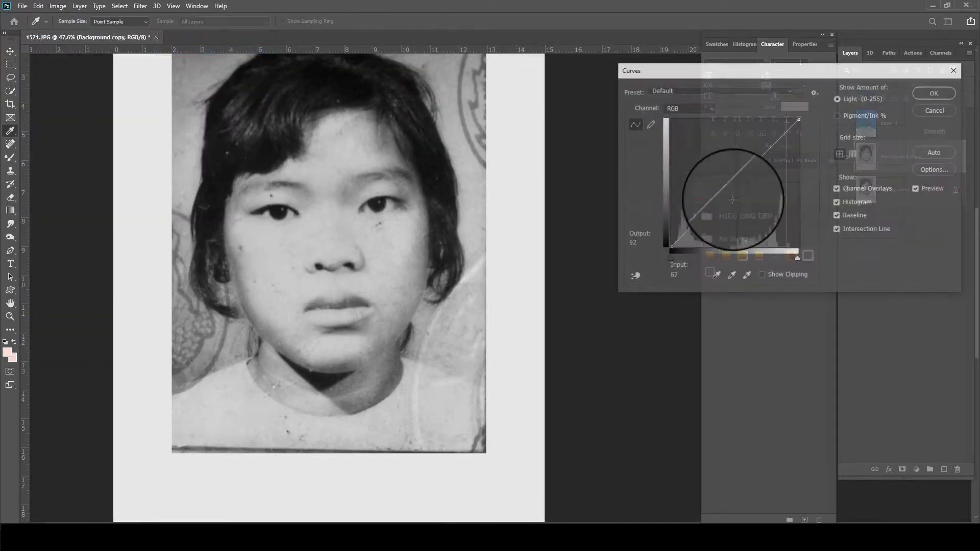
{"action": "left_click_drag", "start_coordinate": [736, 182], "coordinate": [736, 174]}
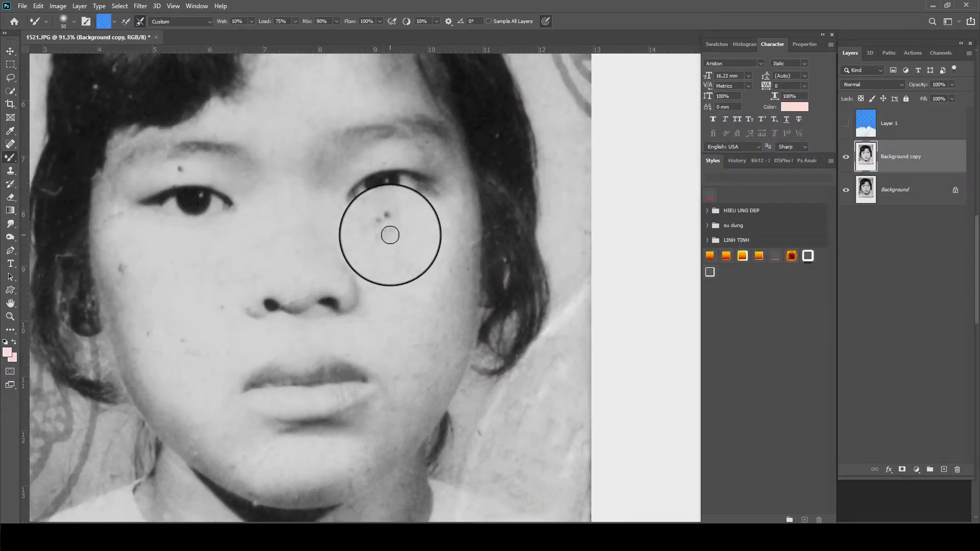
Step: Undo the stroke that smeared the eye and blend away the dark spot above the left eye
{"action": "key", "text": "ctrl+z"}
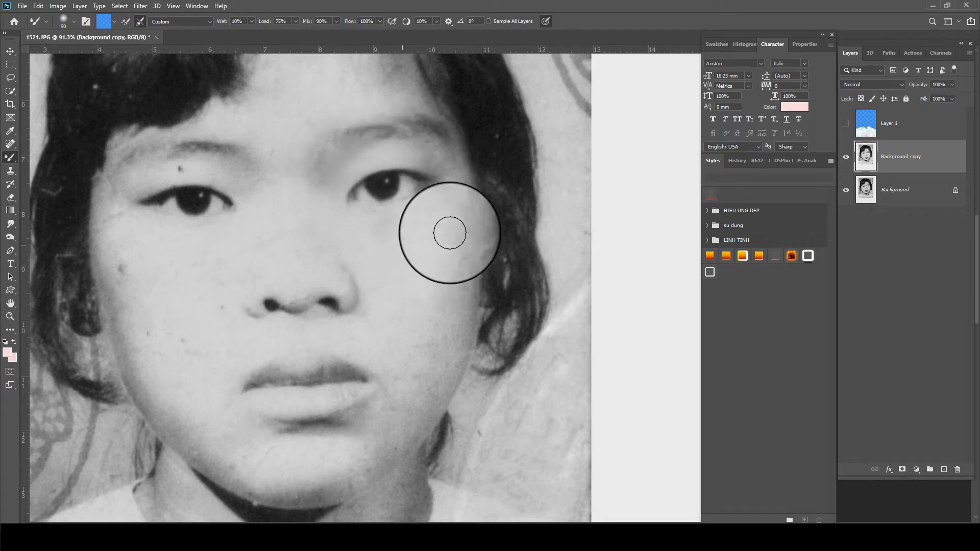
{"action": "key", "text": "bracketright"}
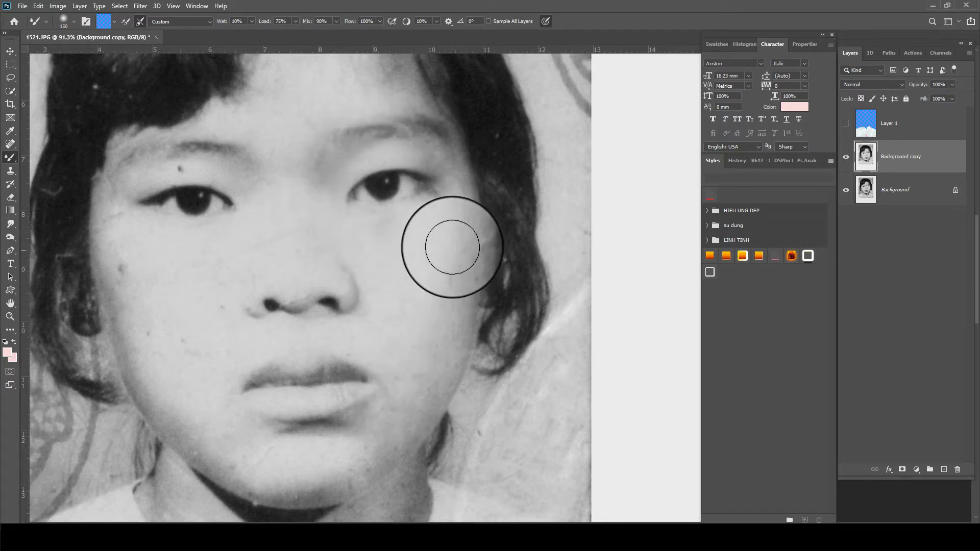
{"action": "key", "text": "bracketleft"}
{"action": "key", "text": "bracketleft"}
{"action": "key", "text": "bracketleft"}
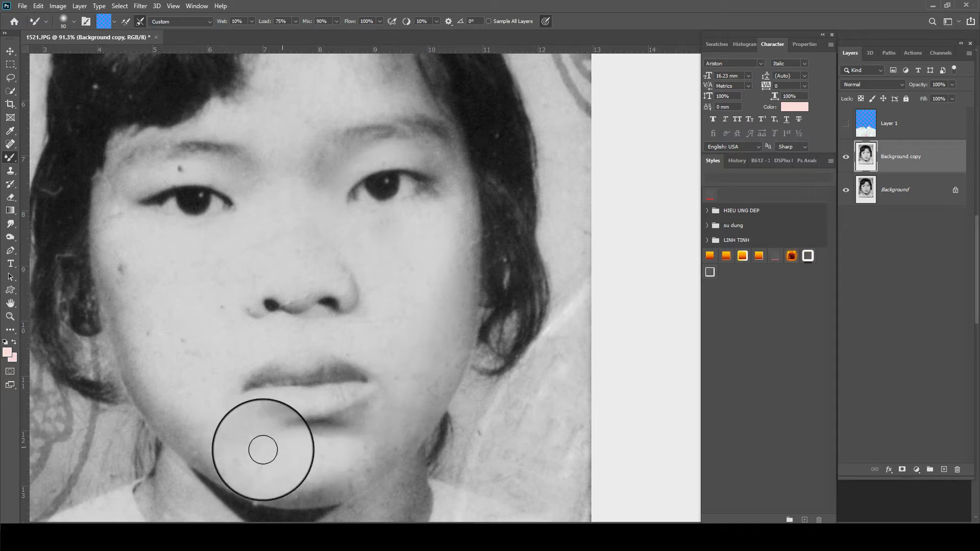
{"action": "key", "text": "bracketright"}
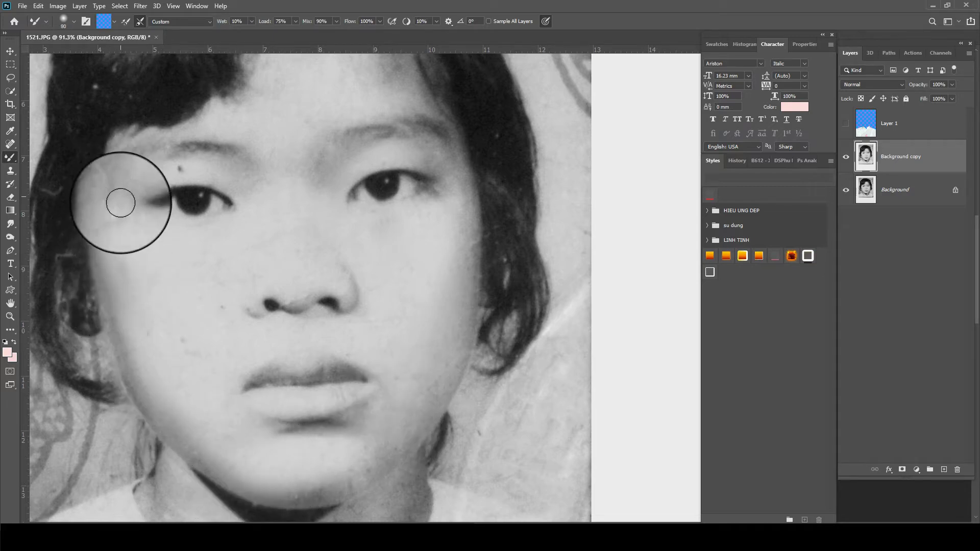
{"action": "key", "text": "bracketleft"}
{"action": "key", "text": "bracketleft"}
{"action": "mouse_move", "coordinate": [199, 162]}
{"action": "left_mouse_down"}
{"action": "mouse_move", "coordinate": [171, 164]}
{"action": "mouse_move", "coordinate": [201, 162]}
{"action": "left_mouse_up"}
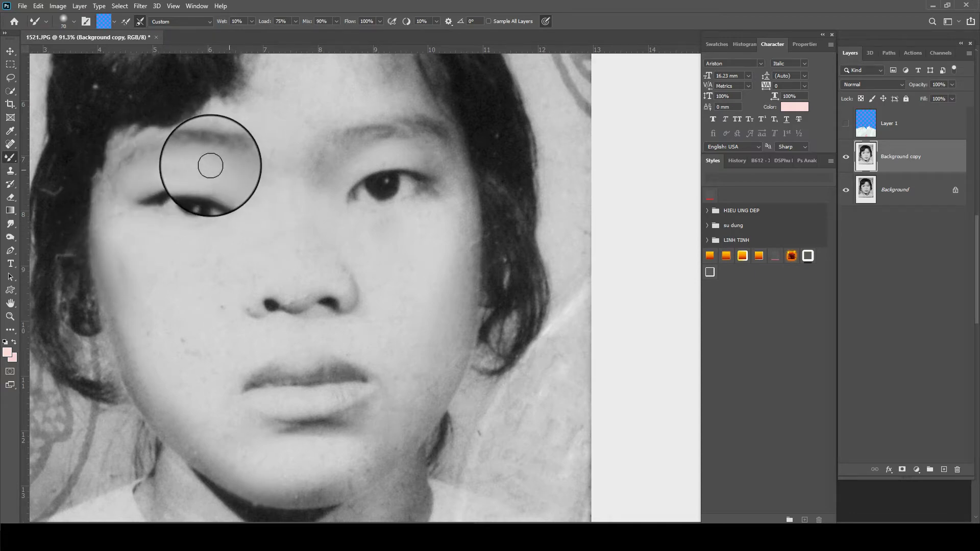
{"action": "key", "text": "bracketright"}
Step: Smooth the cheek skin toward the temple, beside the nose and along the nose bridge
{"action": "left_click_drag", "start_coordinate": [119, 221], "coordinate": [114, 186]}
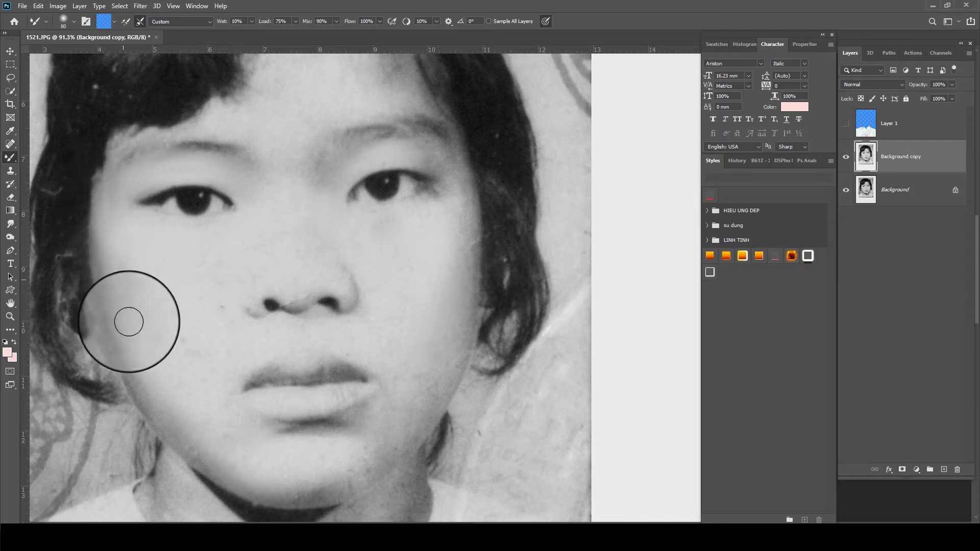
{"action": "key", "text": "bracketright"}
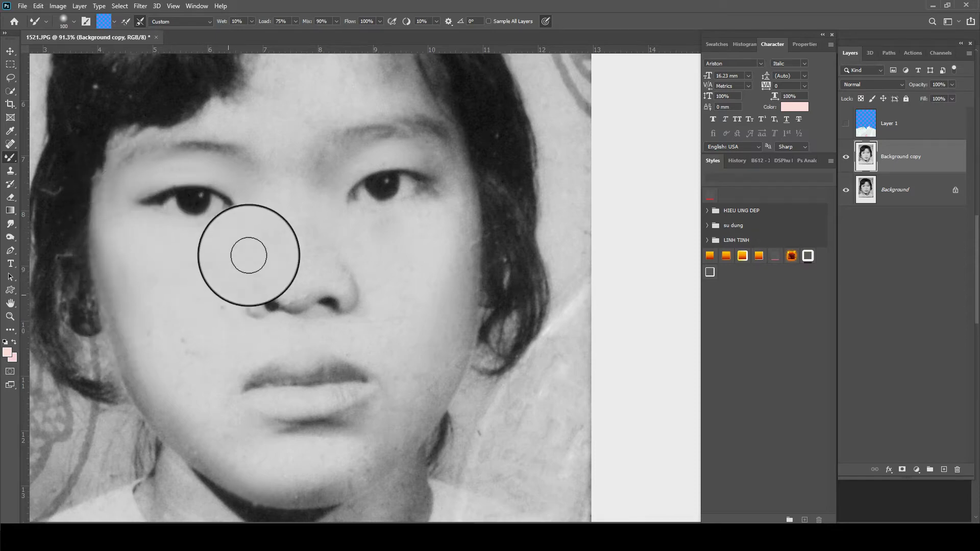
{"action": "mouse_move", "coordinate": [249, 255]}
{"action": "left_mouse_down"}
{"action": "mouse_move", "coordinate": [218, 284]}
{"action": "mouse_move", "coordinate": [158, 269]}
{"action": "mouse_move", "coordinate": [131, 247]}
{"action": "mouse_move", "coordinate": [142, 387]}
{"action": "mouse_move", "coordinate": [204, 426]}
{"action": "left_mouse_up"}
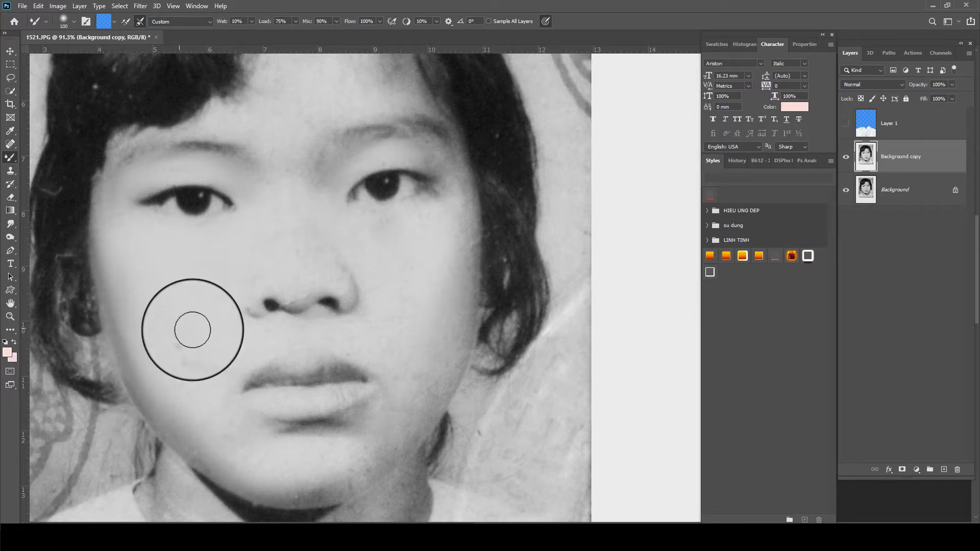
{"action": "key", "text": "bracketleft"}
{"action": "key", "text": "bracketleft"}
{"action": "key", "text": "bracketleft"}
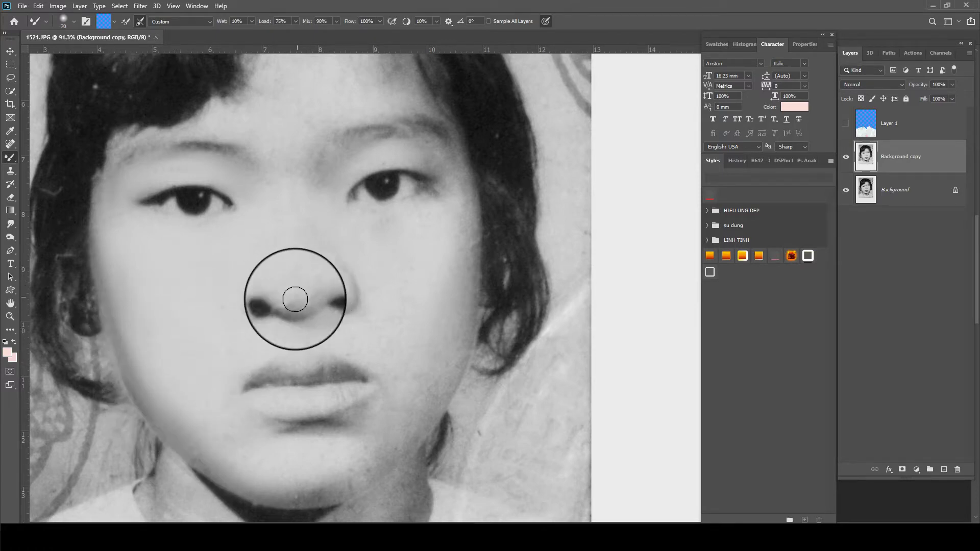
{"action": "mouse_move", "coordinate": [294, 207]}
{"action": "left_mouse_down"}
{"action": "mouse_move", "coordinate": [317, 157]}
{"action": "mouse_move", "coordinate": [329, 252]}
{"action": "mouse_move", "coordinate": [448, 177]}
{"action": "mouse_move", "coordinate": [328, 143]}
{"action": "mouse_move", "coordinate": [424, 137]}
{"action": "left_mouse_up"}
{"action": "key", "text": "bracketright"}
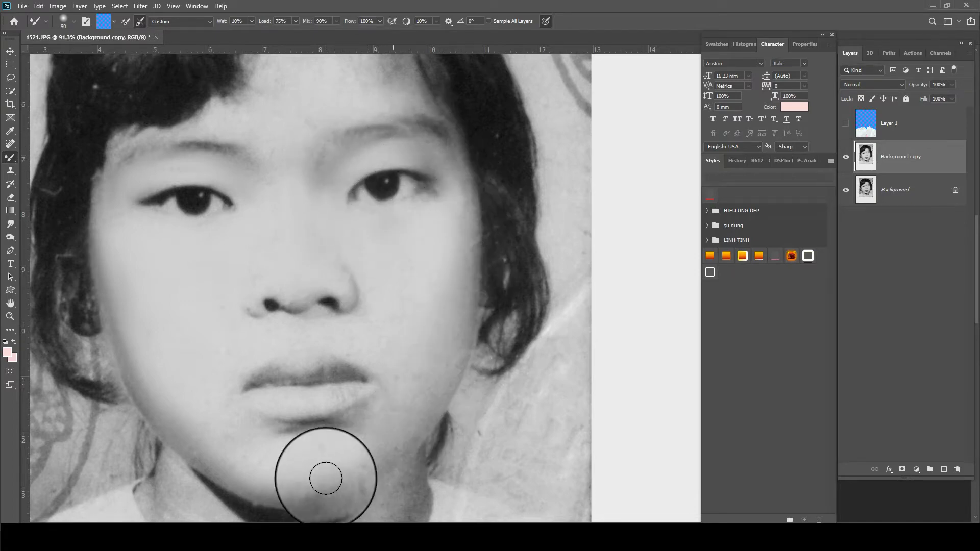
{"action": "key", "text": "bracketright"}
{"action": "key", "text": "bracketright"}
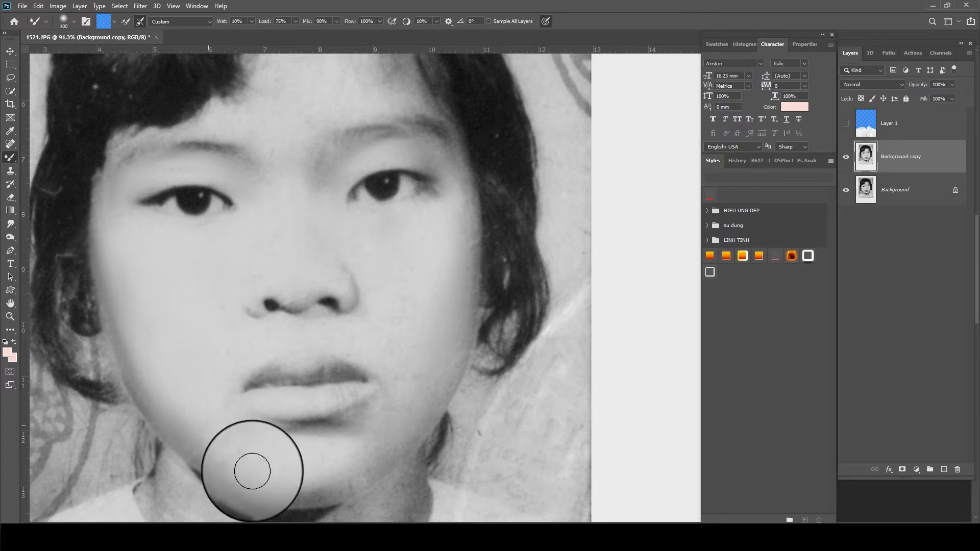
Step: Smooth the skin from the chin toward the cheek and along the right side of the nose
{"action": "left_click_drag", "start_coordinate": [283, 432], "coordinate": [343, 284]}
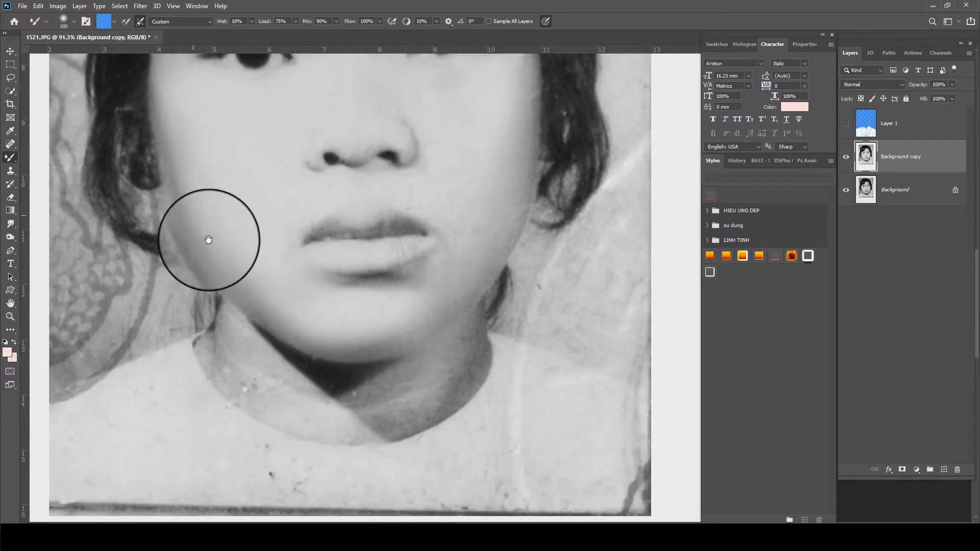
{"action": "mouse_move", "coordinate": [262, 217]}
{"action": "left_mouse_down"}
{"action": "mouse_move", "coordinate": [346, 339]}
{"action": "mouse_move", "coordinate": [526, 278]}
{"action": "left_mouse_up"}
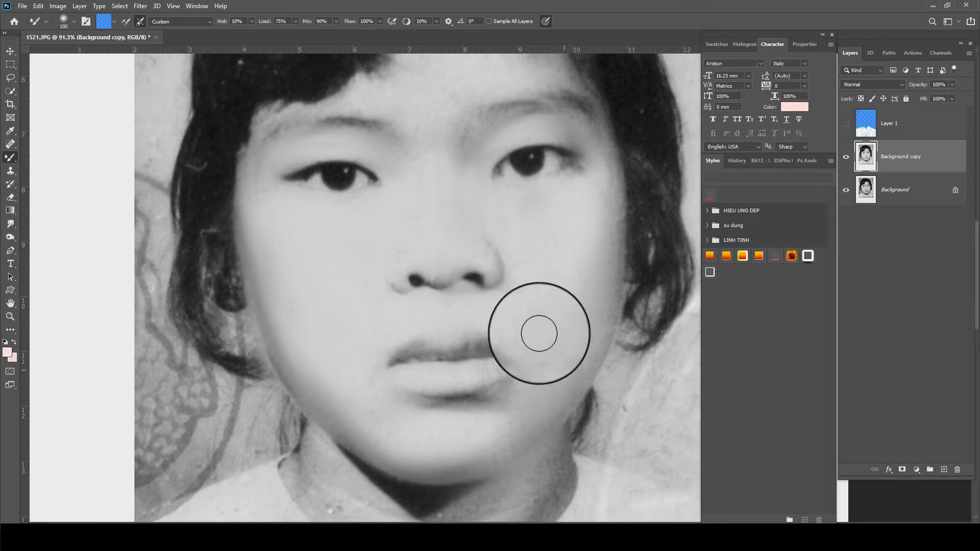
{"action": "left_click_drag", "start_coordinate": [507, 227], "coordinate": [511, 309]}
{"action": "left_click_drag", "start_coordinate": [470, 284], "coordinate": [507, 342]}
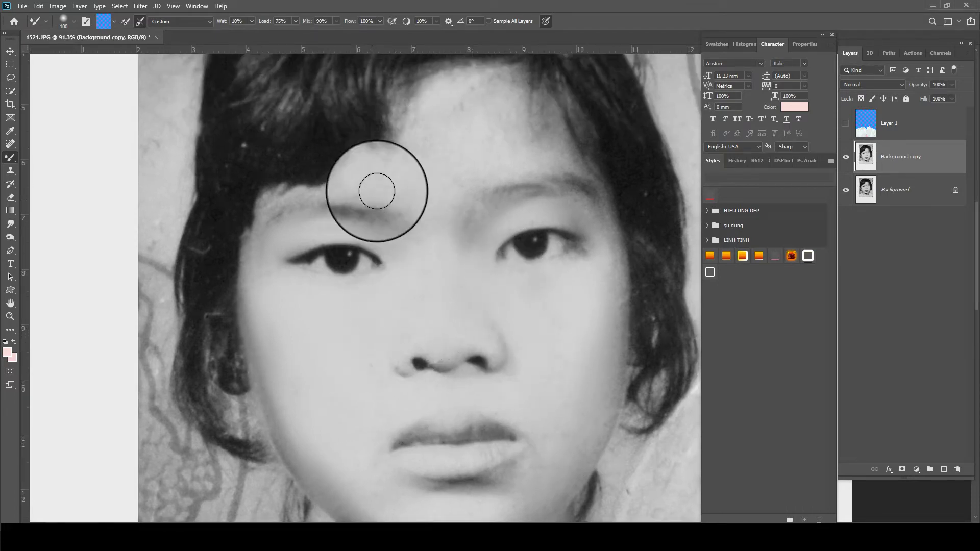
Step: Blend away the dark blemishes across the forehead
{"action": "key", "text": "bracketright"}
{"action": "mouse_move", "coordinate": [443, 118]}
{"action": "left_mouse_down"}
{"action": "mouse_move", "coordinate": [415, 109]}
{"action": "mouse_move", "coordinate": [510, 138]}
{"action": "mouse_move", "coordinate": [492, 88]}
{"action": "mouse_move", "coordinate": [441, 115]}
{"action": "left_mouse_up"}
{"action": "key", "text": "bracketright"}
{"action": "key", "text": "bracketright"}
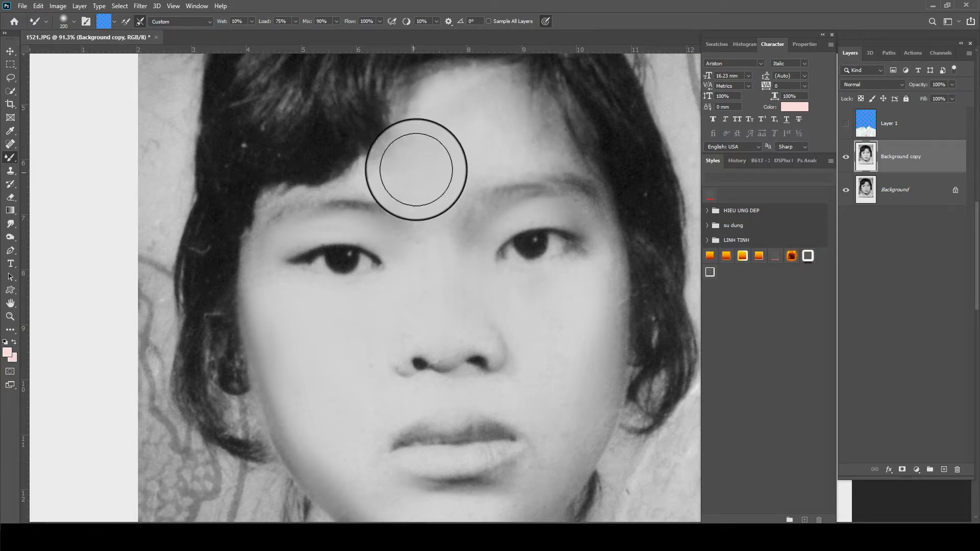
{"action": "key", "text": "bracketleft"}
{"action": "key", "text": "bracketleft"}
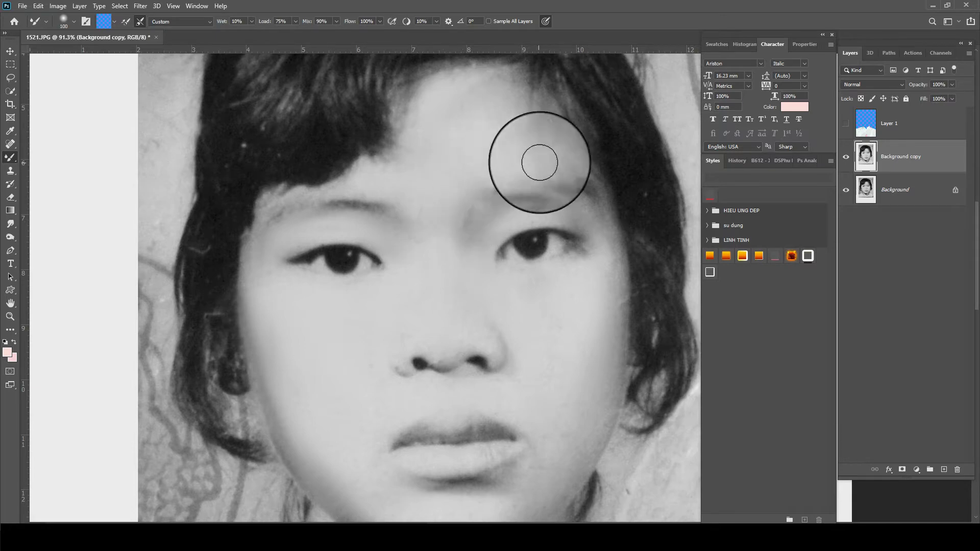
{"action": "mouse_move", "coordinate": [455, 192]}
{"action": "left_mouse_down"}
{"action": "mouse_move", "coordinate": [556, 157]}
{"action": "mouse_move", "coordinate": [555, 149]}
{"action": "mouse_move", "coordinate": [405, 92]}
{"action": "mouse_move", "coordinate": [432, 145]}
{"action": "left_mouse_up"}
Step: Smooth the skin beside the right eye, undoing the smudge at its outer corner
{"action": "key", "text": "bracketleft"}
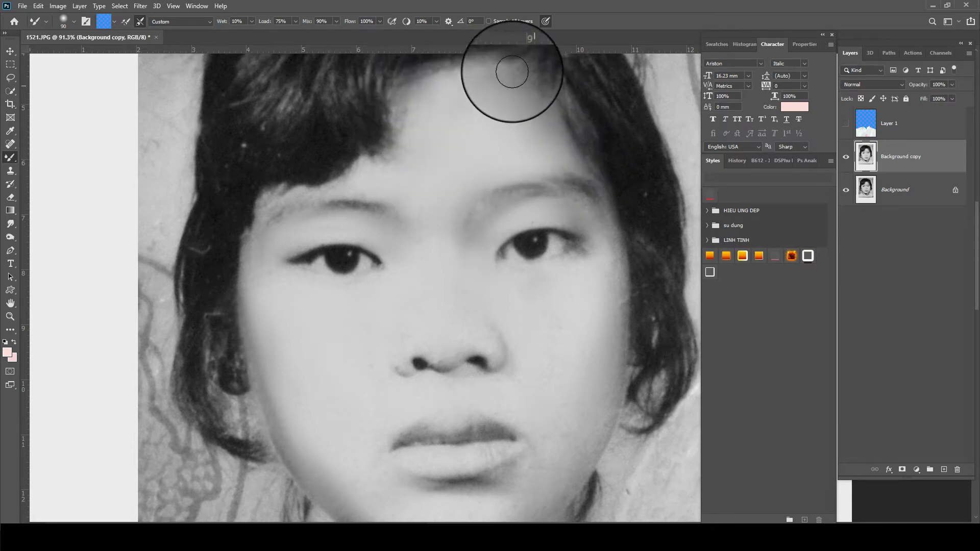
{"action": "left_click_drag", "start_coordinate": [611, 268], "coordinate": [622, 287]}
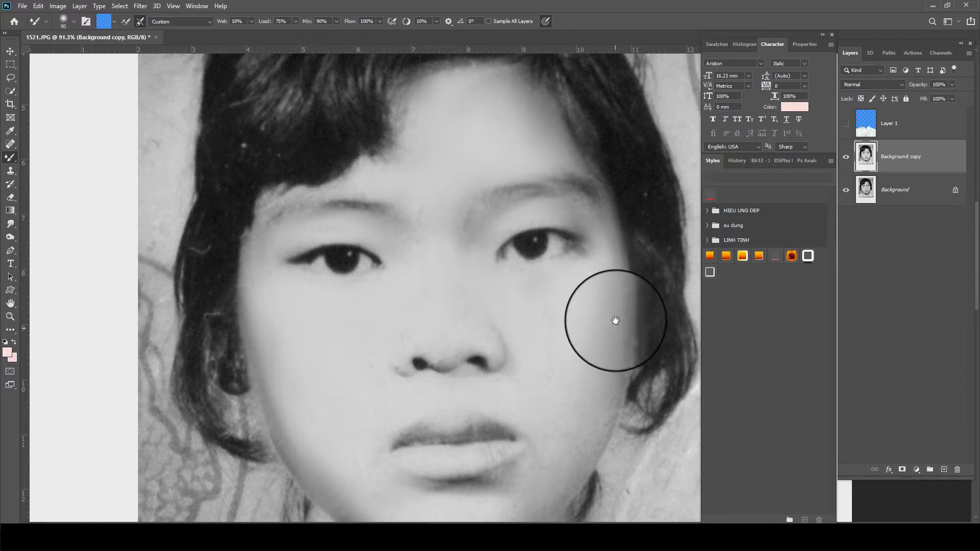
{"action": "scroll", "coordinate": [602, 316], "scroll_direction": "down", "scroll_amount": 3}
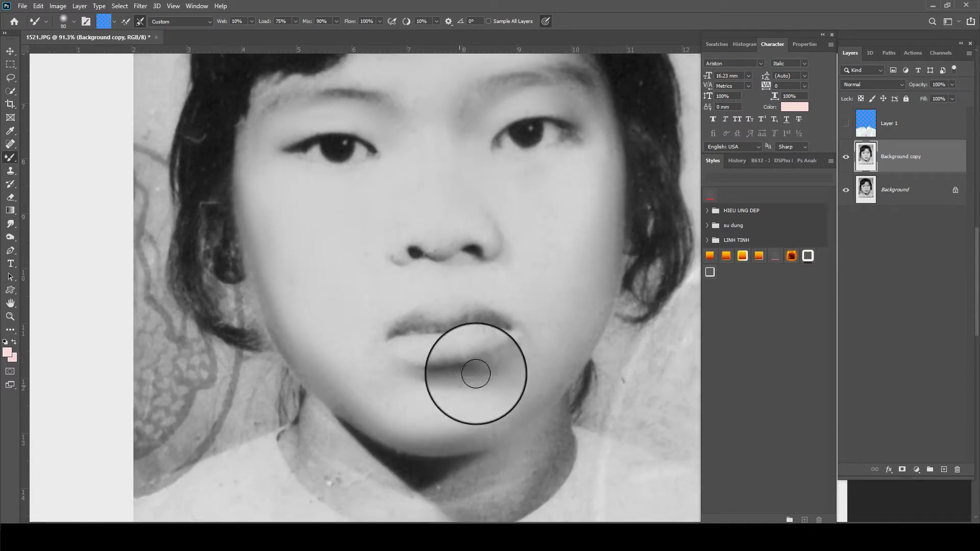
{"action": "left_click_drag", "start_coordinate": [297, 299], "coordinate": [327, 327]}
{"action": "scroll", "coordinate": [328, 326], "scroll_direction": "left", "scroll_amount": 2}
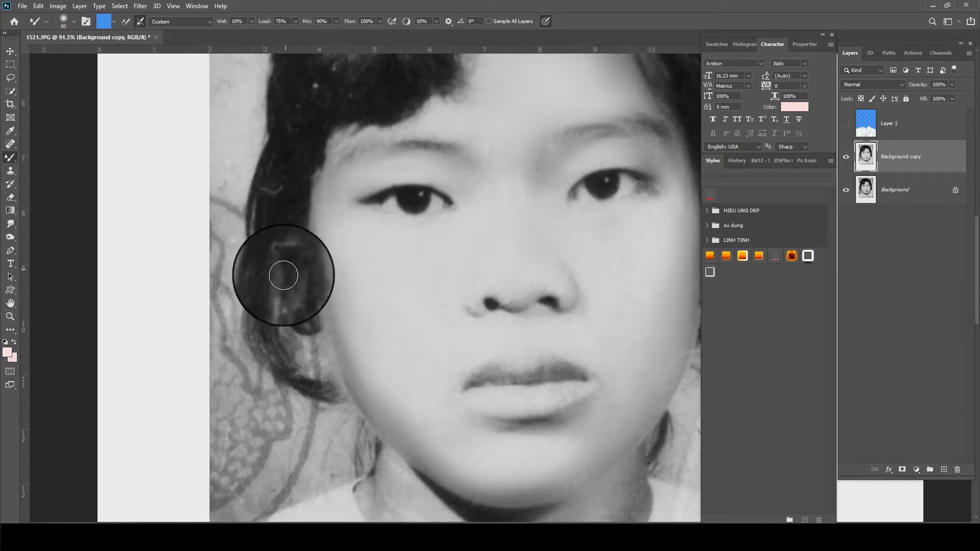
{"action": "scroll", "coordinate": [291, 215], "scroll_direction": "up", "scroll_amount": 3}
{"action": "scroll", "coordinate": [292, 201], "scroll_direction": "right", "scroll_amount": 2}
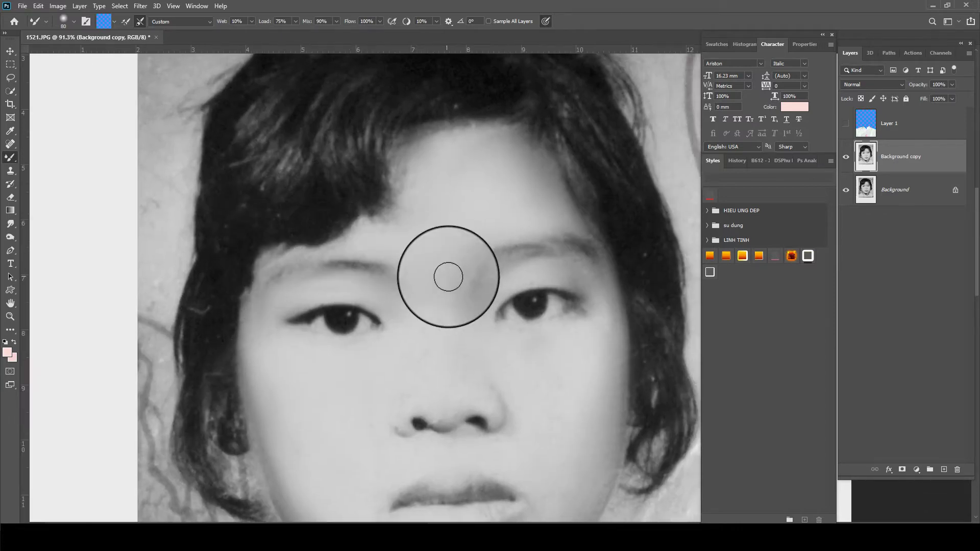
{"action": "left_click_drag", "start_coordinate": [597, 286], "coordinate": [582, 314]}
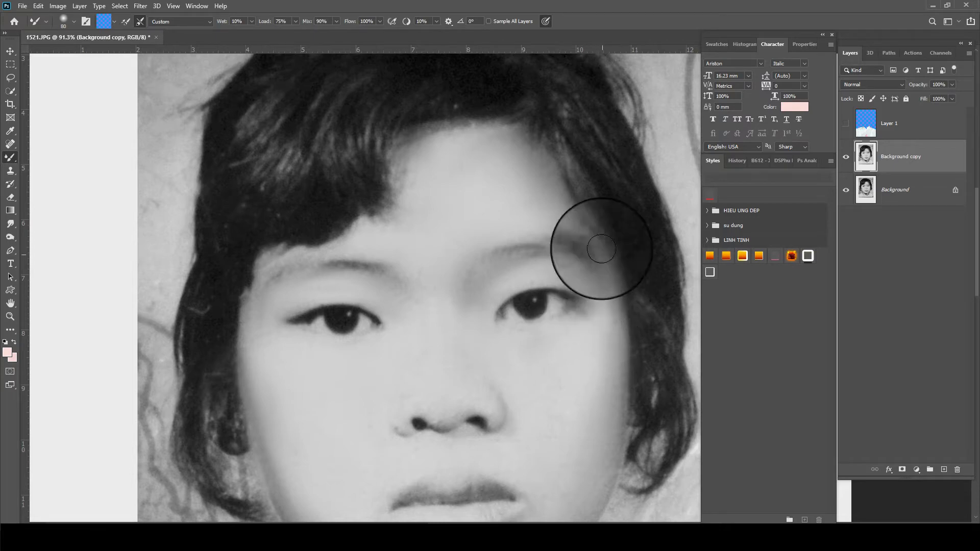
{"action": "key", "text": "ctrl+z"}
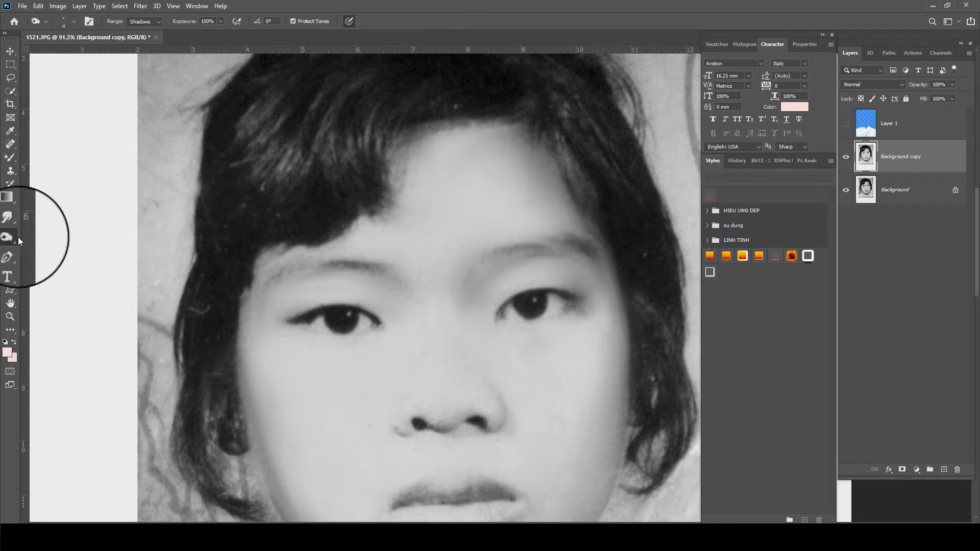
Step: Switch to the Burn tool with Shadows range and a low exposure
{"action": "right_click", "coordinate": [18, 240]}
{"action": "left_click", "coordinate": [51, 246]}
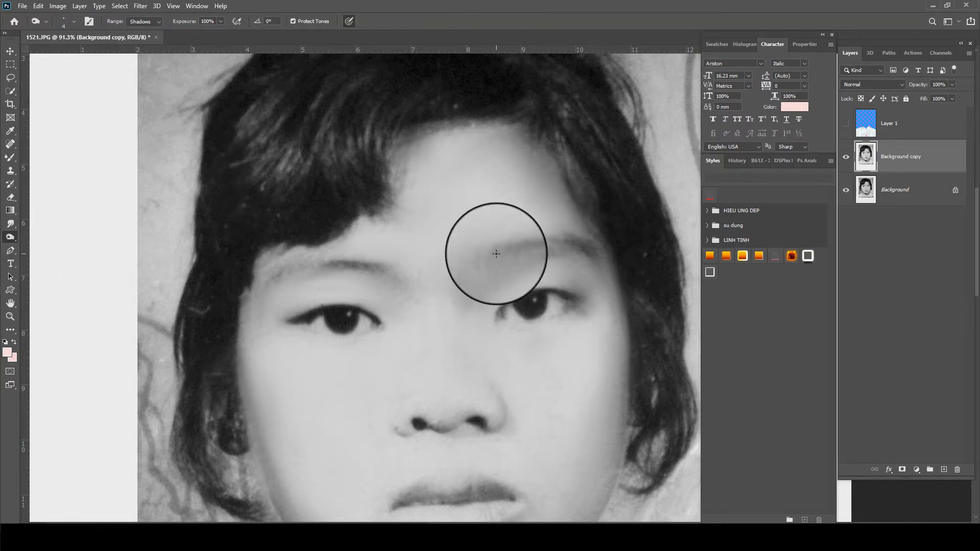
{"action": "left_click_drag", "start_coordinate": [496, 254], "coordinate": [517, 265]}
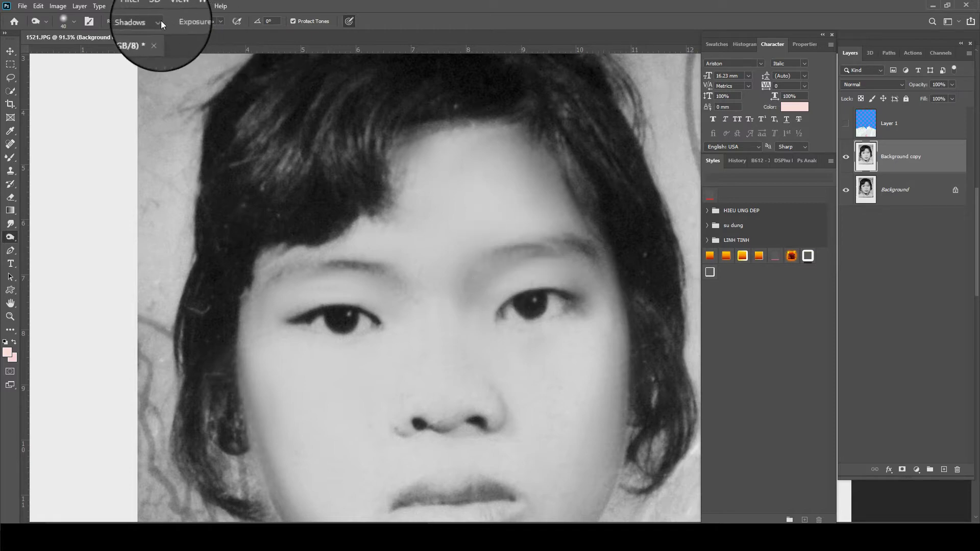
{"action": "left_click", "coordinate": [145, 21]}
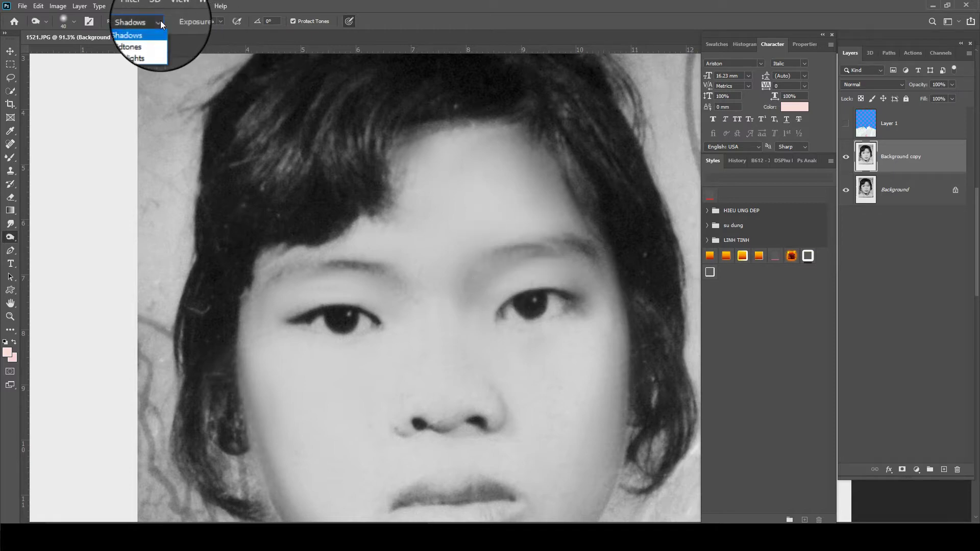
{"action": "left_click", "coordinate": [225, 21]}
{"action": "left_click_drag", "start_coordinate": [228, 31], "coordinate": [181, 34]}
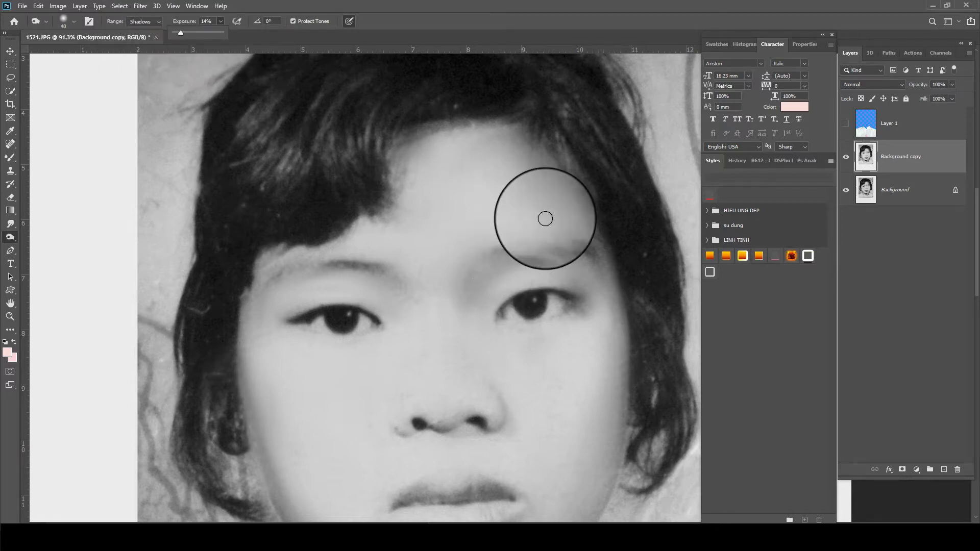
Step: Darken the right eyebrow, the left upper eyelid and the left eyebrow
{"action": "mouse_move", "coordinate": [507, 252]}
{"action": "left_mouse_down"}
{"action": "mouse_move", "coordinate": [564, 252]}
{"action": "mouse_move", "coordinate": [490, 267]}
{"action": "mouse_move", "coordinate": [504, 253]}
{"action": "left_mouse_up"}
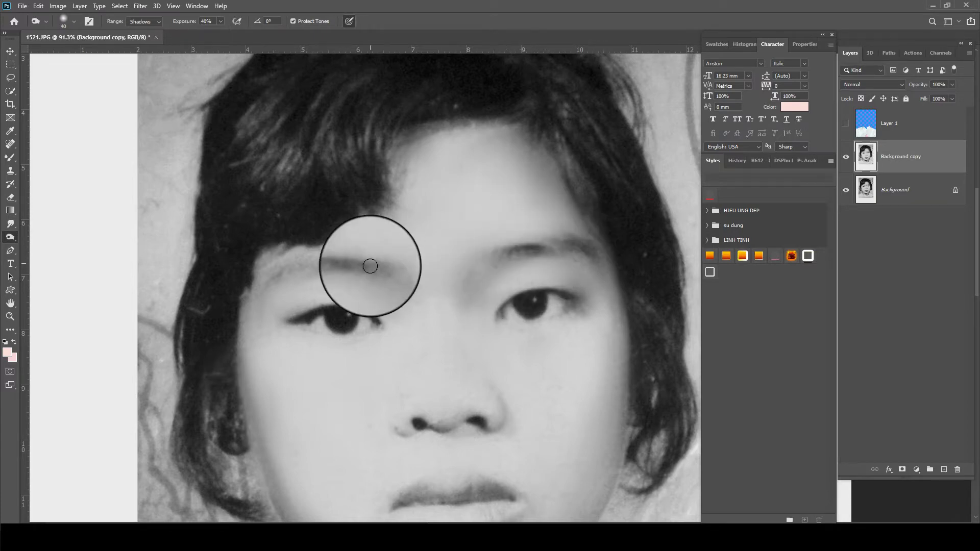
{"action": "left_click_drag", "start_coordinate": [280, 273], "coordinate": [338, 329]}
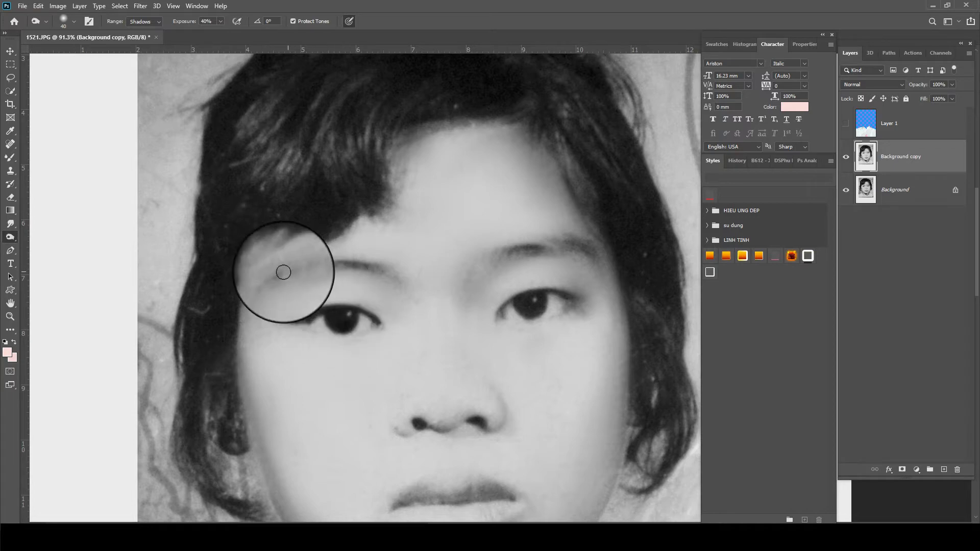
{"action": "left_click_drag", "start_coordinate": [280, 274], "coordinate": [318, 263]}
{"action": "scroll", "coordinate": [348, 240], "scroll_direction": "down", "scroll_amount": 3}
{"action": "scroll", "coordinate": [388, 205], "scroll_direction": "down", "scroll_amount": 3}
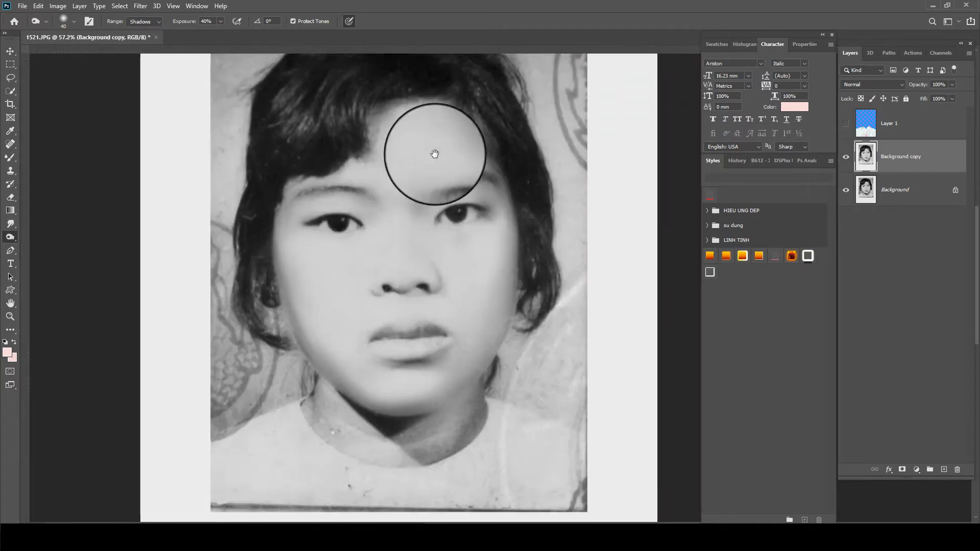
{"action": "scroll", "coordinate": [390, 398], "scroll_direction": "down", "scroll_amount": 3}
{"action": "scroll", "coordinate": [389, 398], "scroll_direction": "up", "scroll_amount": 2}
Step: With the Mixer Brush, blend the neck shading below the chin
{"action": "key", "text": "b"}
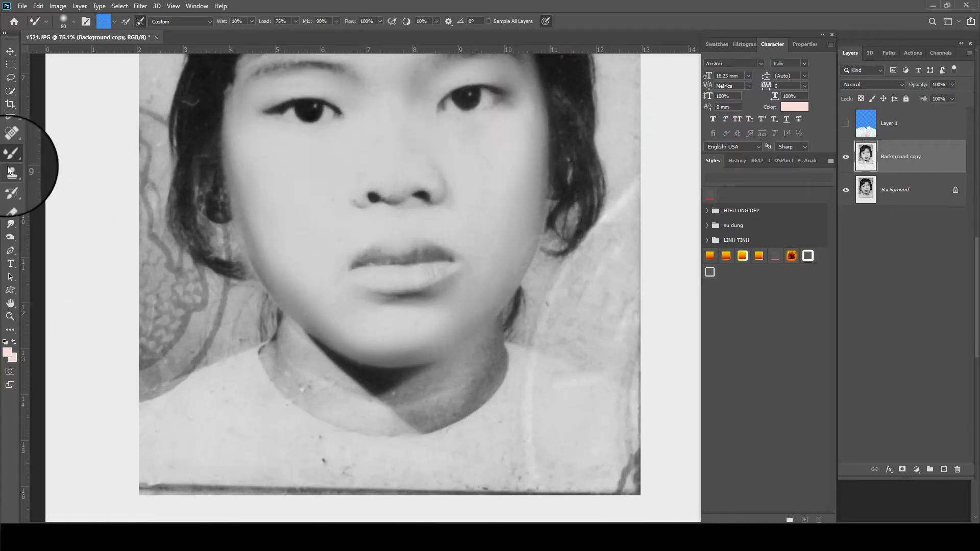
{"action": "right_click", "coordinate": [10, 158]}
{"action": "left_click", "coordinate": [51, 194]}
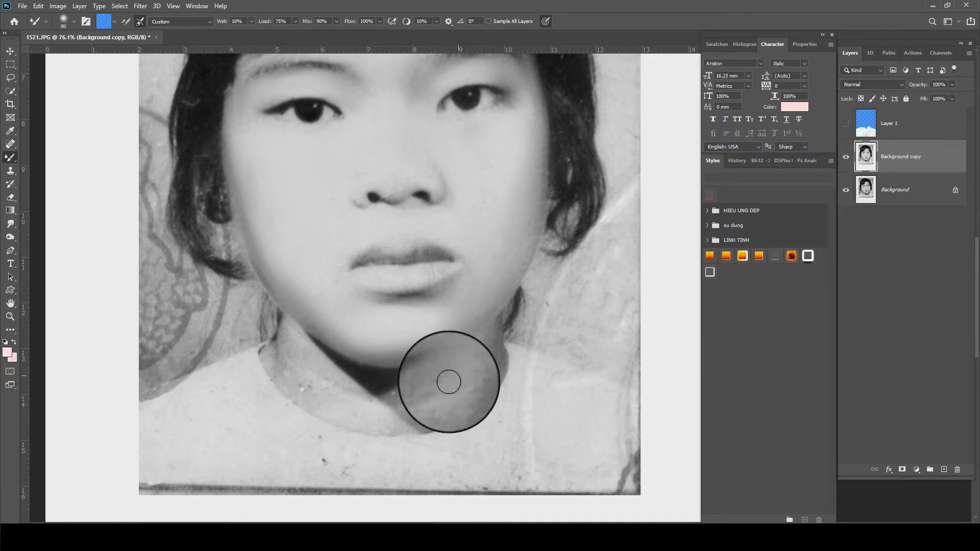
{"action": "mouse_move", "coordinate": [448, 382]}
{"action": "left_mouse_down"}
{"action": "mouse_move", "coordinate": [378, 377]}
{"action": "mouse_move", "coordinate": [459, 400]}
{"action": "mouse_move", "coordinate": [407, 414]}
{"action": "mouse_move", "coordinate": [467, 362]}
{"action": "mouse_move", "coordinate": [492, 306]}
{"action": "mouse_move", "coordinate": [444, 341]}
{"action": "mouse_move", "coordinate": [510, 276]}
{"action": "mouse_move", "coordinate": [361, 315]}
{"action": "mouse_move", "coordinate": [501, 278]}
{"action": "mouse_move", "coordinate": [499, 293]}
{"action": "mouse_move", "coordinate": [343, 382]}
{"action": "mouse_move", "coordinate": [307, 387]}
{"action": "mouse_move", "coordinate": [303, 332]}
{"action": "mouse_move", "coordinate": [396, 383]}
{"action": "mouse_move", "coordinate": [357, 365]}
{"action": "mouse_move", "coordinate": [377, 389]}
{"action": "mouse_move", "coordinate": [423, 398]}
{"action": "mouse_move", "coordinate": [429, 387]}
{"action": "mouse_move", "coordinate": [405, 323]}
{"action": "mouse_move", "coordinate": [351, 333]}
{"action": "mouse_move", "coordinate": [266, 220]}
{"action": "mouse_move", "coordinate": [280, 256]}
{"action": "mouse_move", "coordinate": [365, 225]}
{"action": "mouse_move", "coordinate": [455, 223]}
{"action": "left_mouse_up"}
Step: Blend the hair edge into the brow and smooth the left brow and hair above it
{"action": "scroll", "coordinate": [480, 189], "scroll_direction": "up", "scroll_amount": 3}
{"action": "scroll", "coordinate": [479, 189], "scroll_direction": "right", "scroll_amount": 3}
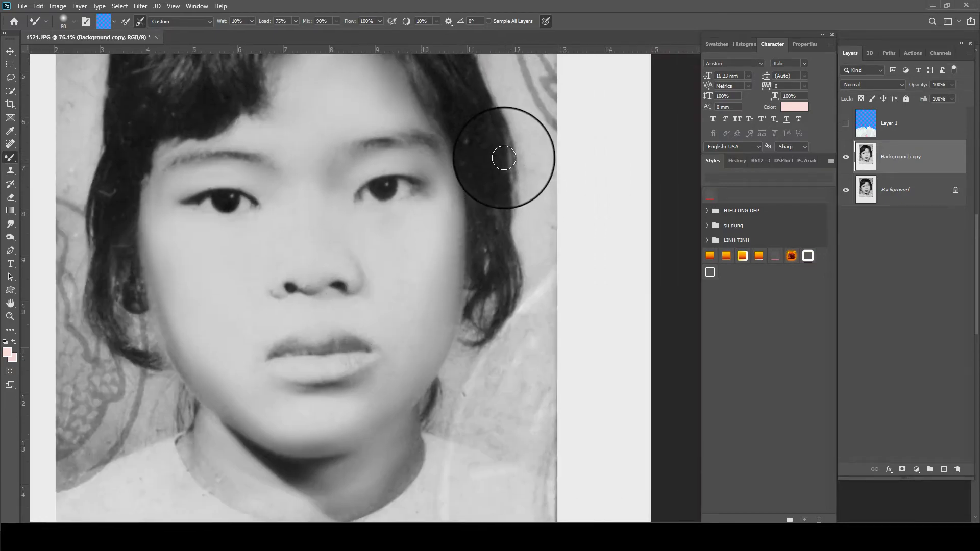
{"action": "left_click_drag", "start_coordinate": [504, 158], "coordinate": [339, 138]}
{"action": "scroll", "coordinate": [371, 263], "scroll_direction": "up", "scroll_amount": 3}
{"action": "scroll", "coordinate": [371, 263], "scroll_direction": "left", "scroll_amount": 3}
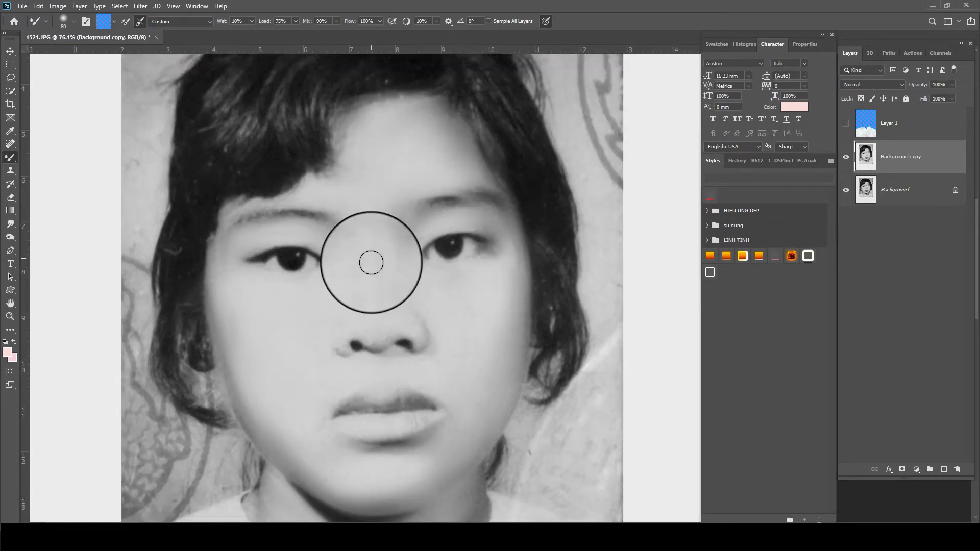
{"action": "mouse_move", "coordinate": [371, 263]}
{"action": "left_mouse_down"}
{"action": "mouse_move", "coordinate": [323, 204]}
{"action": "mouse_move", "coordinate": [226, 222]}
{"action": "left_mouse_up"}
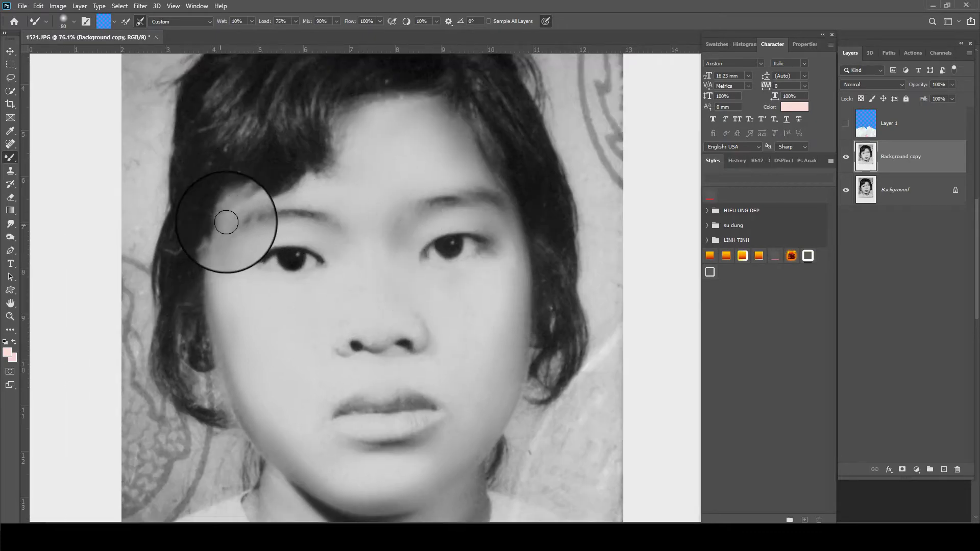
{"action": "scroll", "coordinate": [306, 213], "scroll_direction": "up", "scroll_amount": 3}
{"action": "mouse_move", "coordinate": [306, 212]}
{"action": "left_mouse_down"}
{"action": "mouse_move", "coordinate": [398, 153]}
{"action": "mouse_move", "coordinate": [307, 175]}
{"action": "mouse_move", "coordinate": [214, 244]}
{"action": "left_mouse_up"}
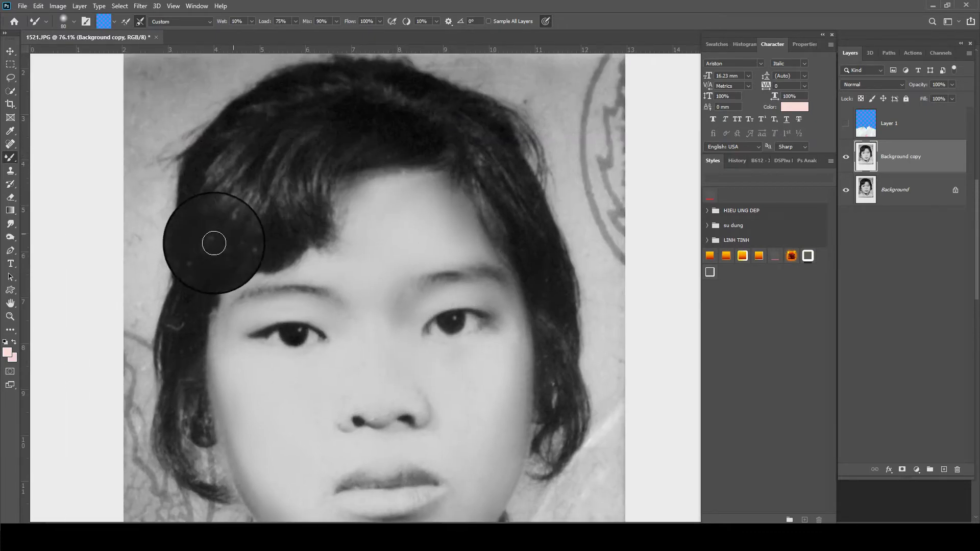
Step: Review the retouched portrait and save it as 1521.psd
{"action": "scroll", "coordinate": [461, 185], "scroll_direction": "up", "scroll_amount": 3}
{"action": "scroll", "coordinate": [461, 184], "scroll_direction": "right", "scroll_amount": 2}
{"action": "scroll", "coordinate": [472, 188], "scroll_direction": "down", "scroll_amount": 5}
{"action": "scroll", "coordinate": [472, 189], "scroll_direction": "right", "scroll_amount": 2}
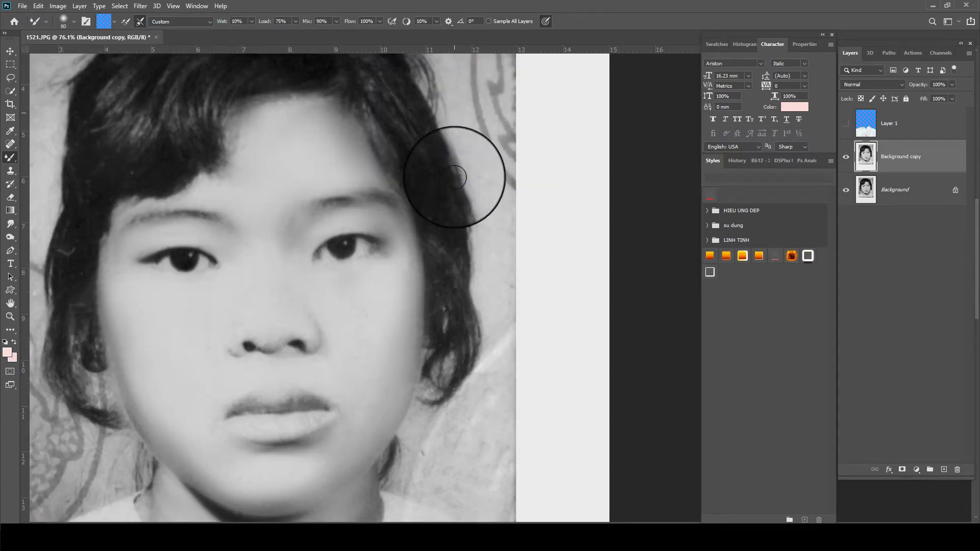
{"action": "scroll", "coordinate": [455, 175], "scroll_direction": "down", "scroll_amount": 5}
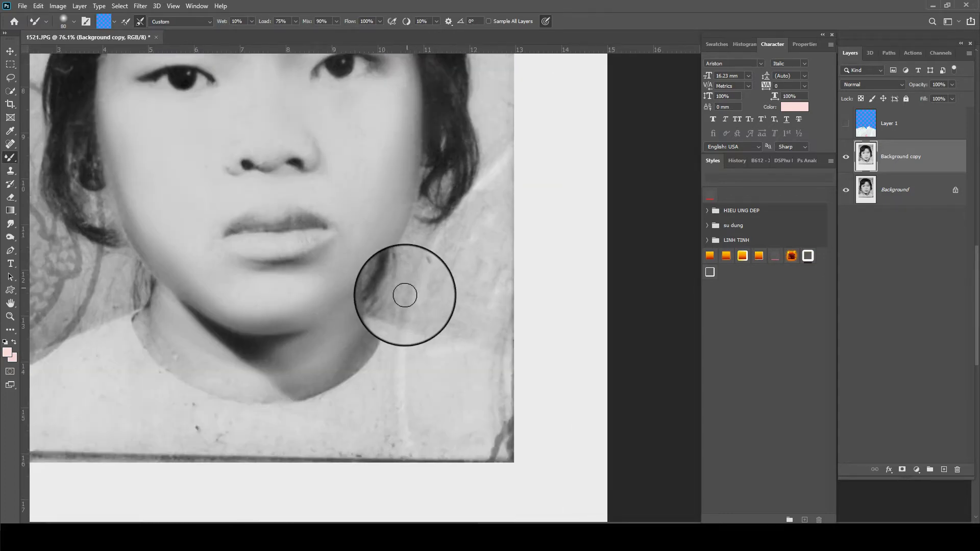
{"action": "scroll", "coordinate": [444, 252], "scroll_direction": "down", "scroll_amount": 2}
{"action": "scroll", "coordinate": [386, 258], "scroll_direction": "down", "scroll_amount": 2}
{"action": "scroll", "coordinate": [388, 210], "scroll_direction": "down", "scroll_amount": 1}
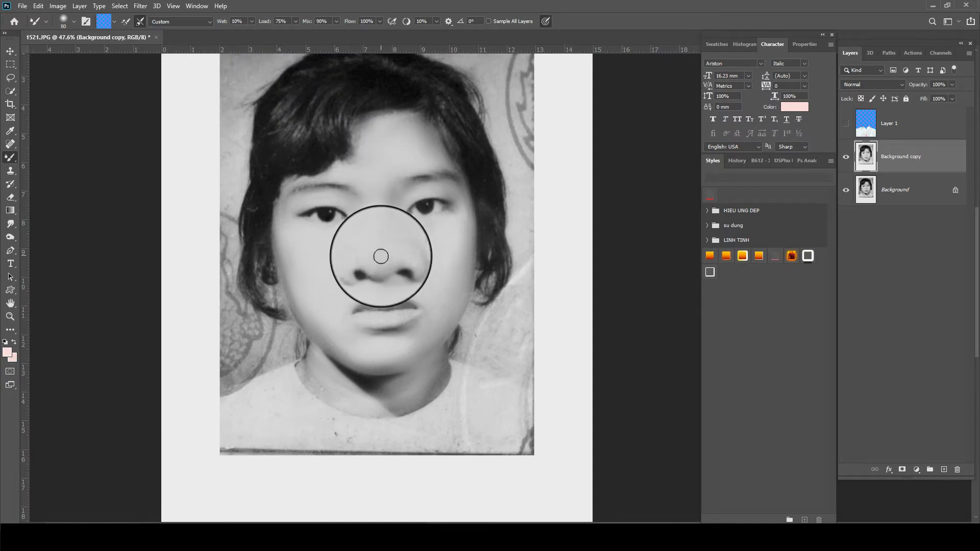
{"action": "scroll", "coordinate": [380, 256], "scroll_direction": "down", "scroll_amount": 2}
{"action": "scroll", "coordinate": [377, 234], "scroll_direction": "left", "scroll_amount": 3}
{"action": "scroll", "coordinate": [366, 228], "scroll_direction": "down", "scroll_amount": 1}
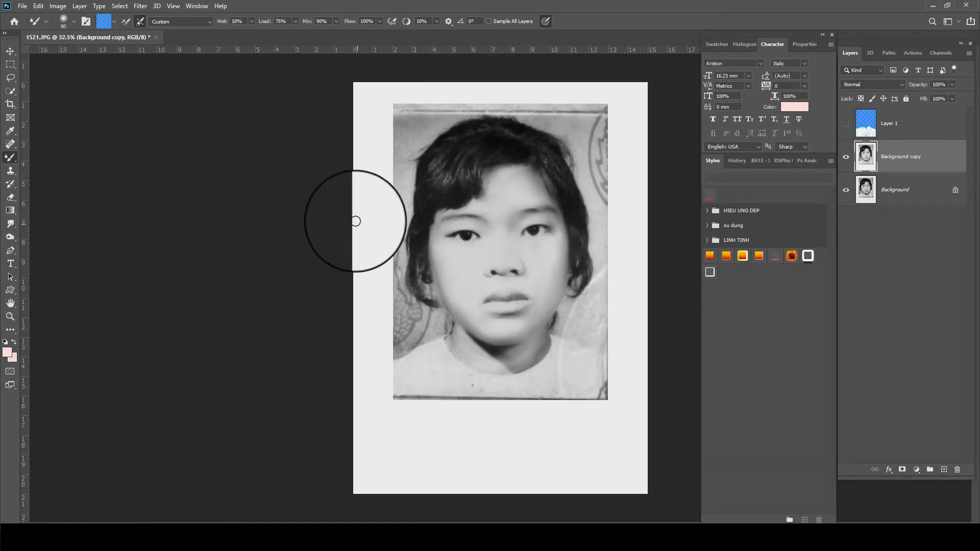
{"action": "scroll", "coordinate": [355, 227], "scroll_direction": "up", "scroll_amount": 1}
{"action": "scroll", "coordinate": [363, 237], "scroll_direction": "up", "scroll_amount": 1}
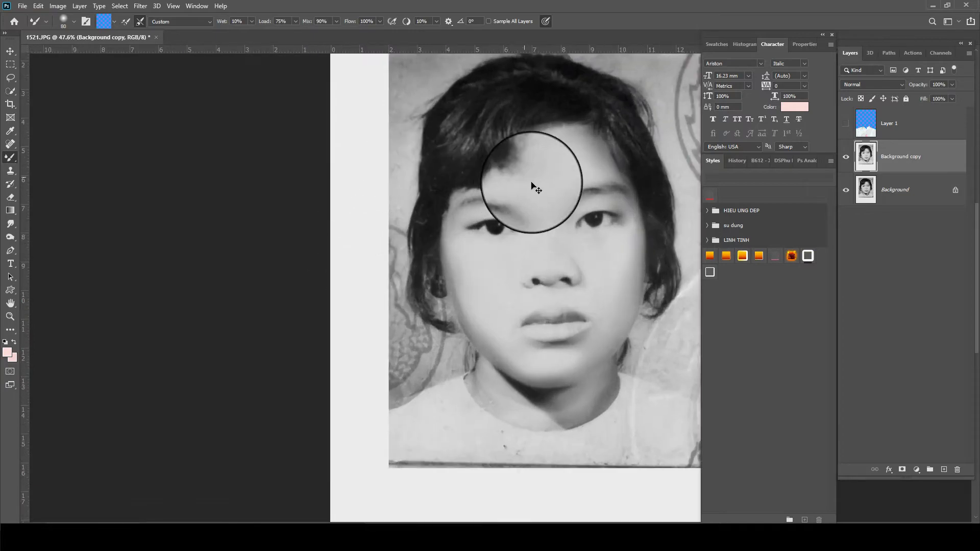
{"action": "key", "text": "ctrl+s"}
{"action": "key", "text": "Return"}
{"action": "scroll", "coordinate": [556, 231], "scroll_direction": "up", "scroll_amount": 1}
Step: Duplicate Background copy as Background copy 2 and warm it with a Color Balance adjustment
{"action": "mouse_move", "coordinate": [746, 212]}
{"action": "left_mouse_down"}
{"action": "mouse_move", "coordinate": [602, 225]}
{"action": "mouse_move", "coordinate": [440, 204]}
{"action": "mouse_move", "coordinate": [442, 233]}
{"action": "left_mouse_up"}
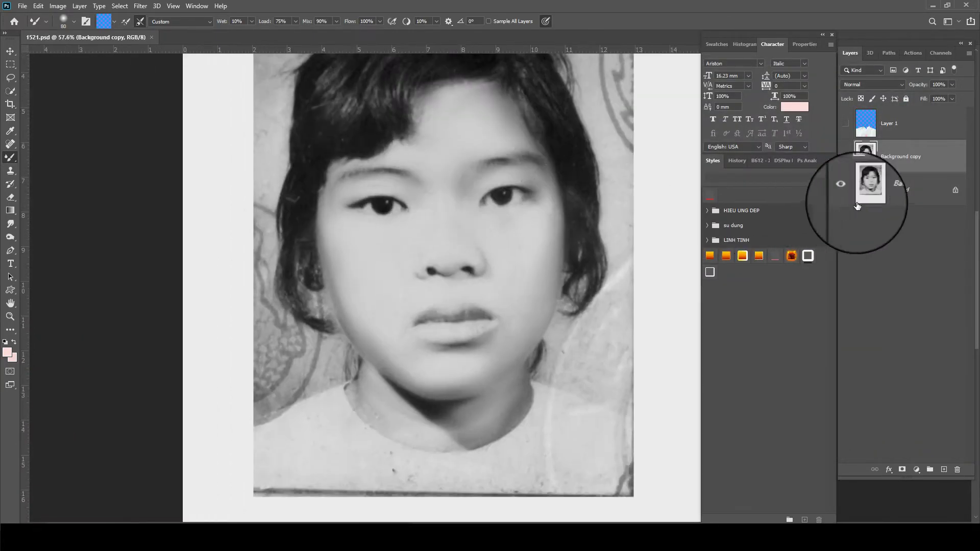
{"action": "left_click_drag", "start_coordinate": [900, 156], "coordinate": [944, 470]}
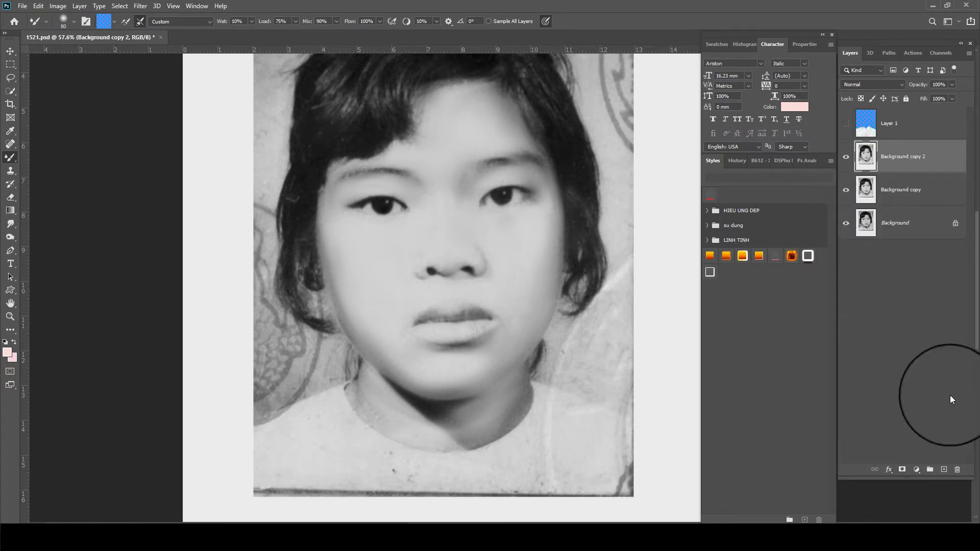
{"action": "left_click", "coordinate": [57, 7]}
{"action": "mouse_move", "coordinate": [73, 32]}
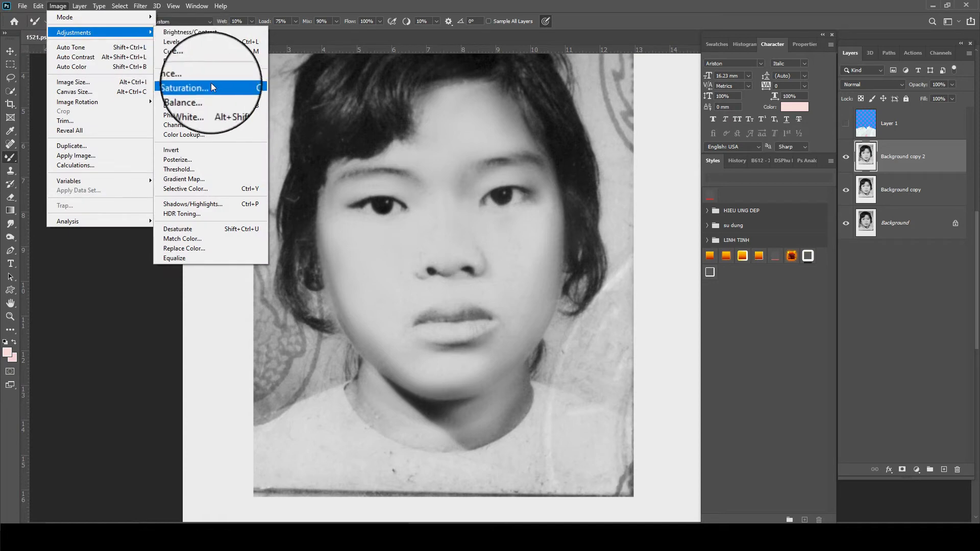
{"action": "left_click", "coordinate": [212, 97]}
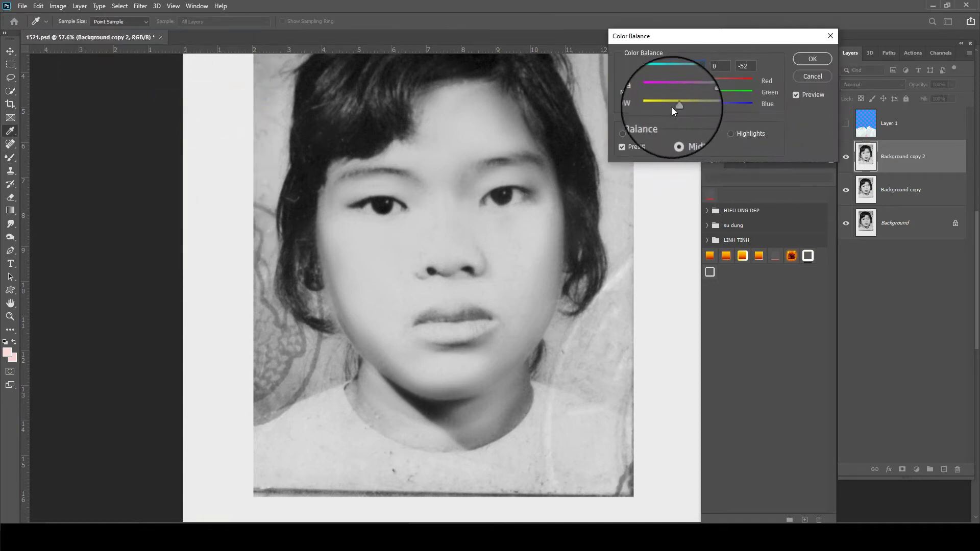
{"action": "mouse_move", "coordinate": [671, 107]}
{"action": "left_mouse_down"}
{"action": "mouse_move", "coordinate": [642, 107]}
{"action": "mouse_move", "coordinate": [670, 105]}
{"action": "left_mouse_up"}
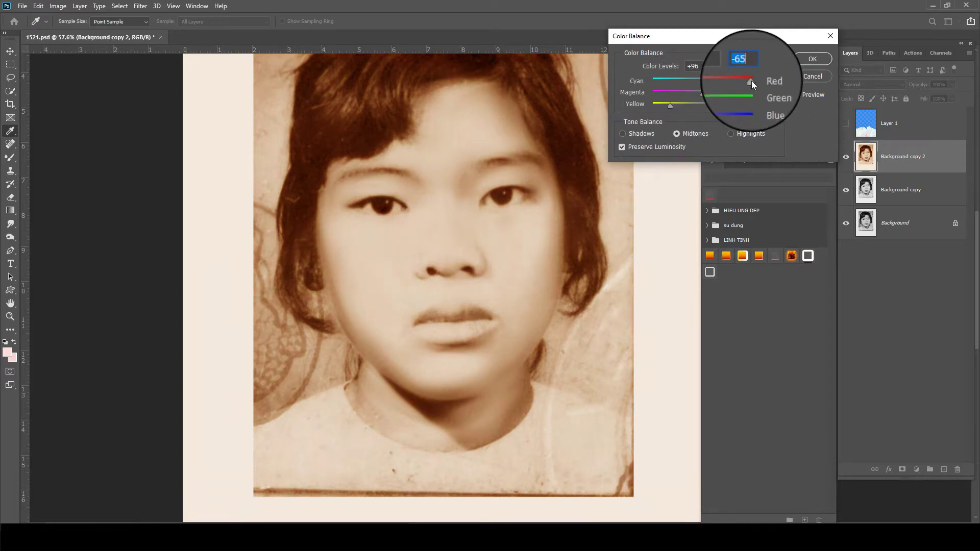
{"action": "mouse_move", "coordinate": [670, 105]}
{"action": "left_mouse_down"}
{"action": "mouse_move", "coordinate": [694, 105]}
{"action": "mouse_move", "coordinate": [717, 80]}
{"action": "mouse_move", "coordinate": [694, 95]}
{"action": "left_mouse_up"}
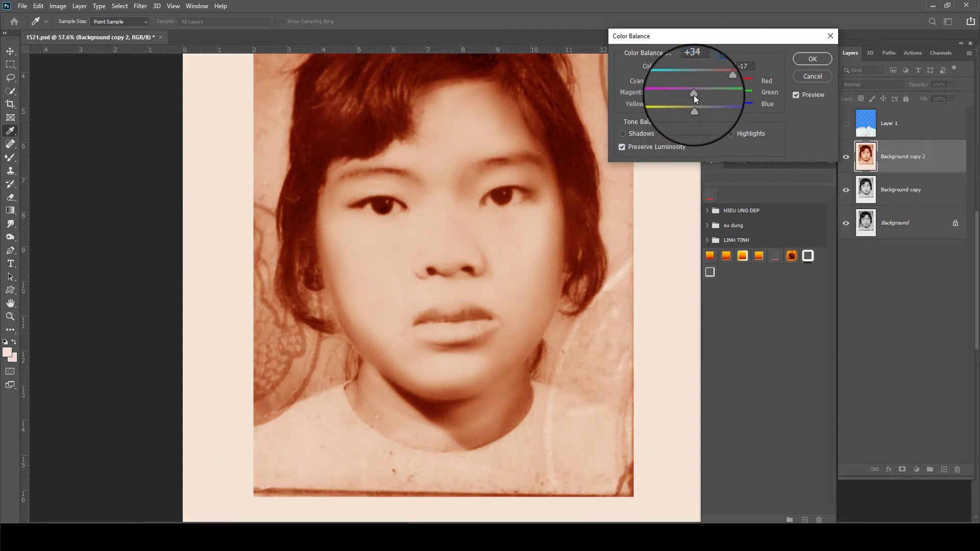
{"action": "key", "text": "Return"}
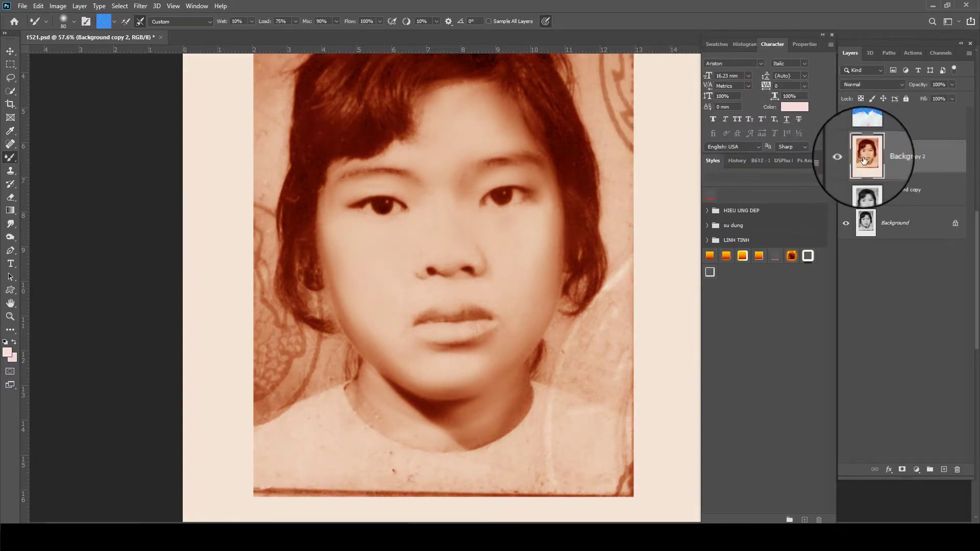
Step: Compare the tinted layer, then apply a second Color Balance pass to reduce the red cast
{"action": "left_click", "coordinate": [845, 157]}
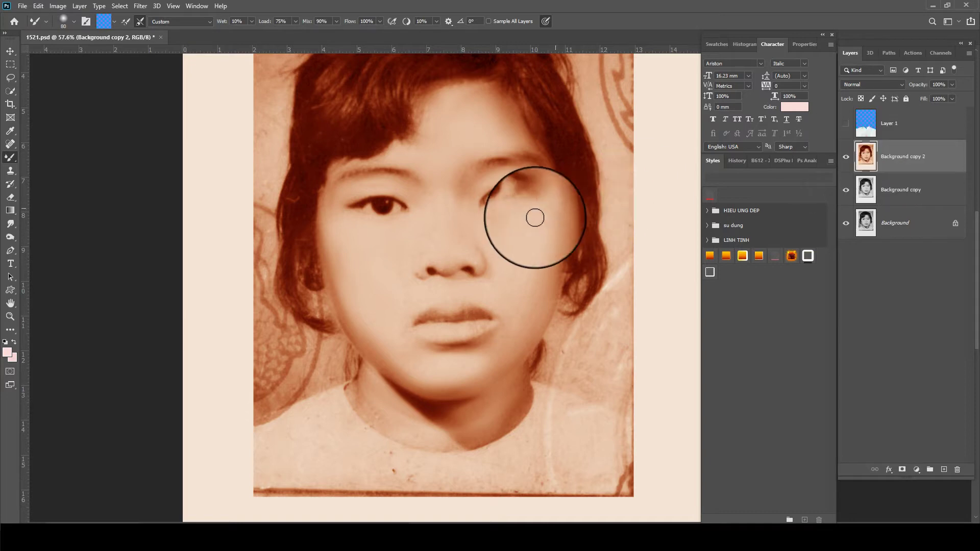
{"action": "key", "text": "ctrl+b"}
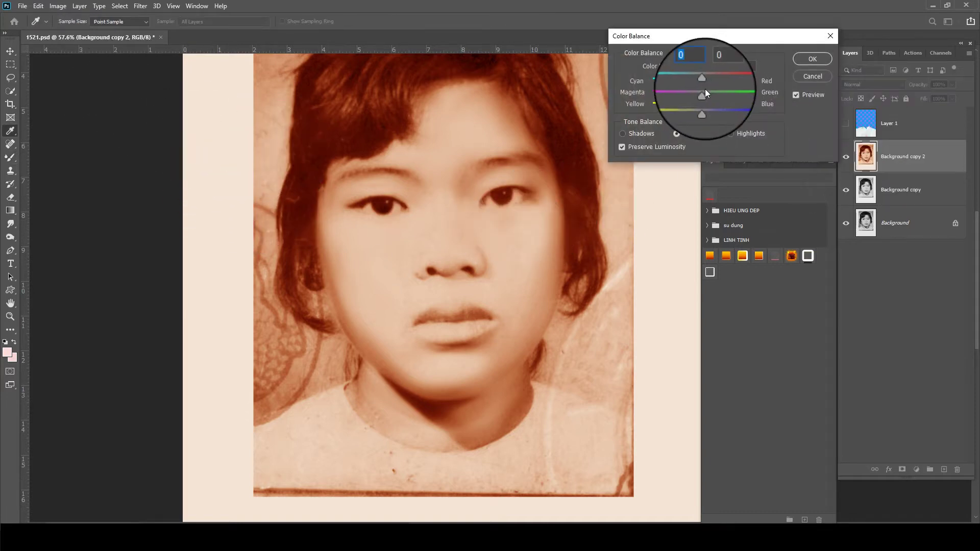
{"action": "mouse_move", "coordinate": [691, 91]}
{"action": "left_mouse_down"}
{"action": "mouse_move", "coordinate": [709, 92]}
{"action": "mouse_move", "coordinate": [708, 106]}
{"action": "left_mouse_up"}
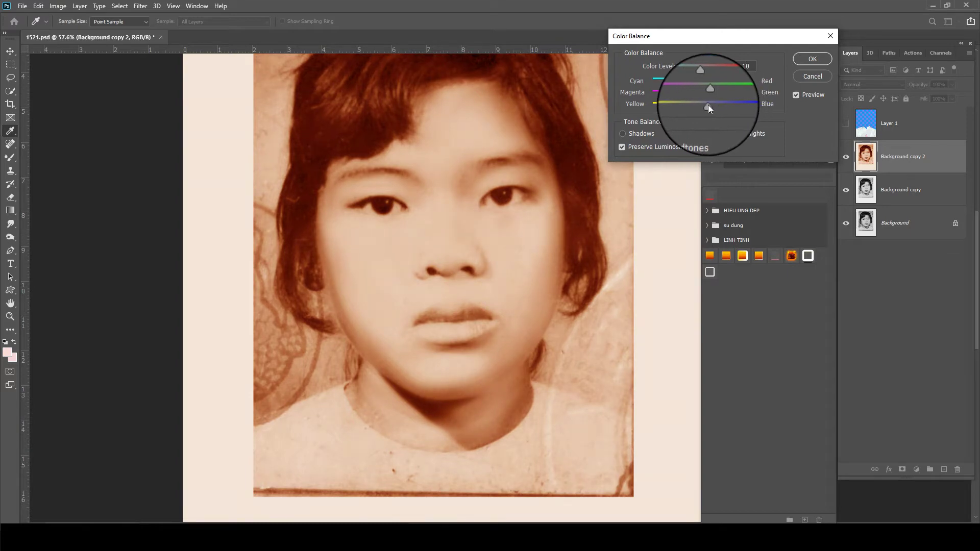
{"action": "key", "text": "Return"}
Step: Hide Background copy 2 behind a black layer mask and set up a 150 px painting brush
{"action": "key", "text": "b"}
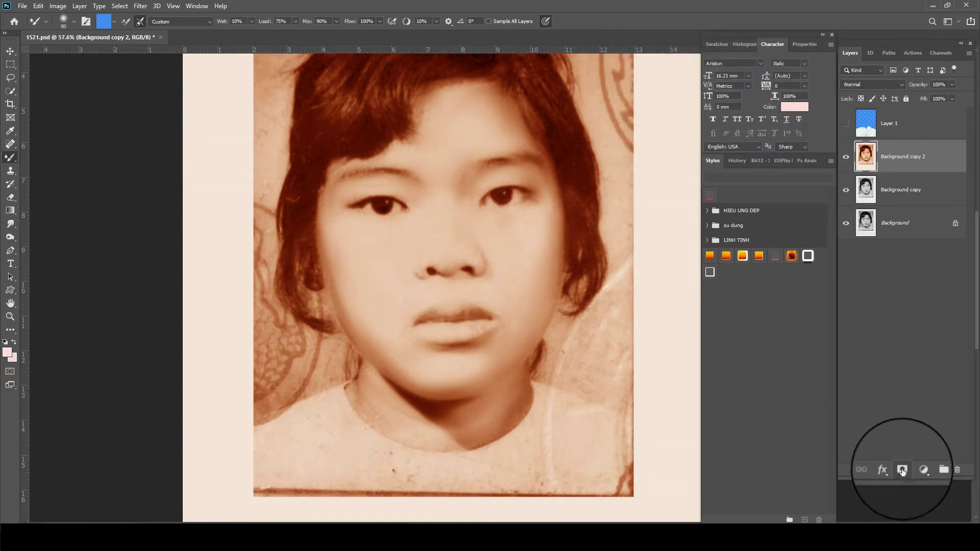
{"action": "left_click", "coordinate": [902, 470], "text": "alt"}
{"action": "scroll", "coordinate": [394, 164], "scroll_direction": "up", "scroll_amount": 1}
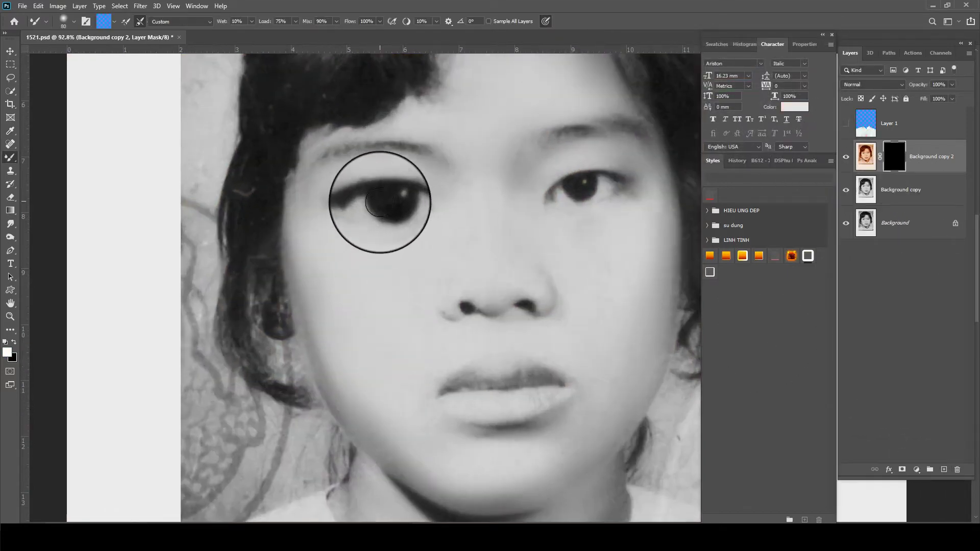
{"action": "scroll", "coordinate": [357, 229], "scroll_direction": "up", "scroll_amount": 1}
{"action": "left_click_drag", "start_coordinate": [337, 314], "coordinate": [318, 350]}
{"action": "key", "text": "ctrl+r"}
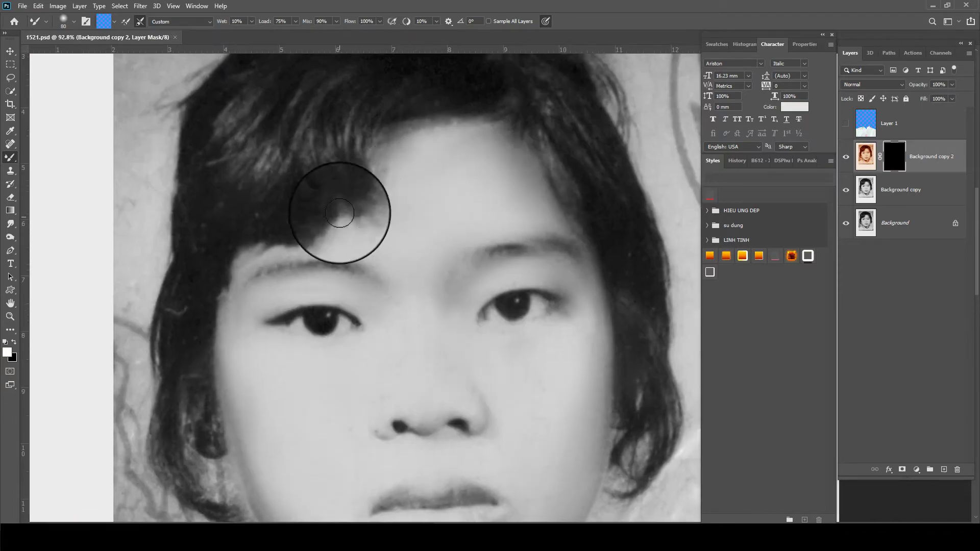
{"action": "key", "text": "shift+b"}
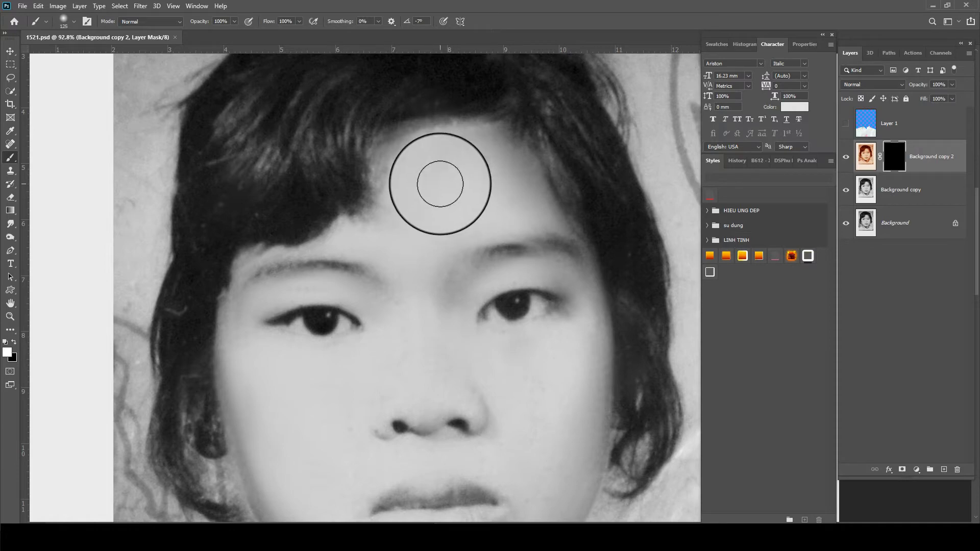
{"action": "key", "text": "bracketright"}
{"action": "right_click", "coordinate": [14, 156]}
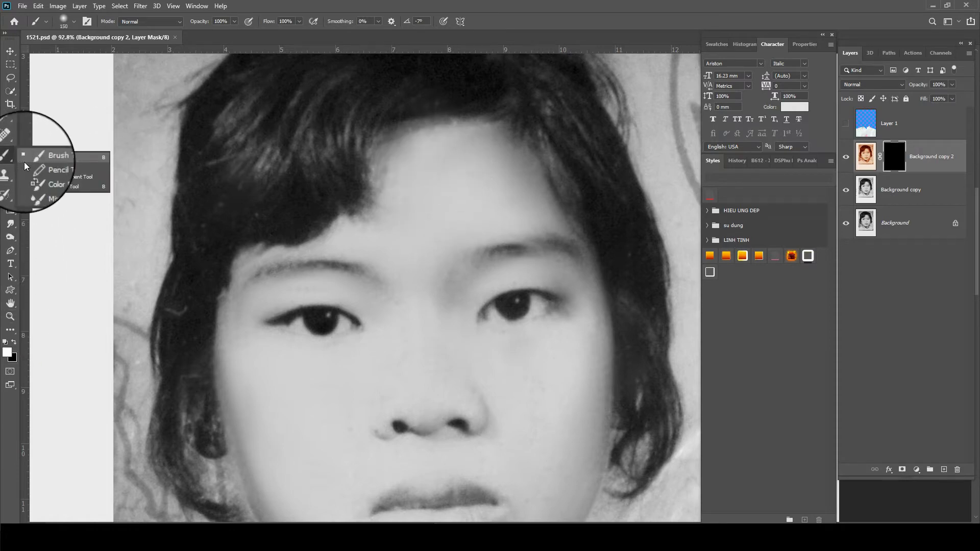
Step: Paint the peach skin tone back over the forehead and from the nose bridge to the left eyebrow
{"action": "left_click", "coordinate": [436, 181]}
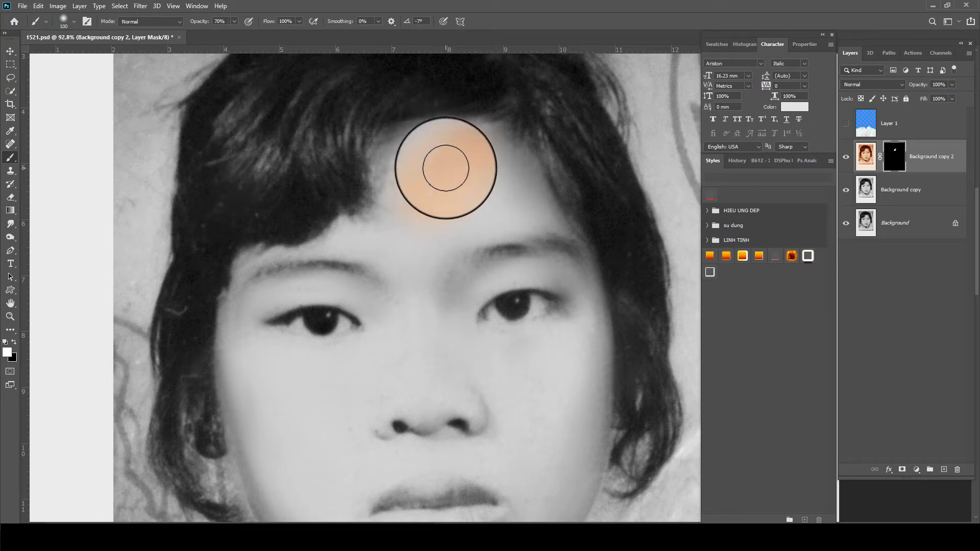
{"action": "left_click_drag", "start_coordinate": [469, 134], "coordinate": [403, 147]}
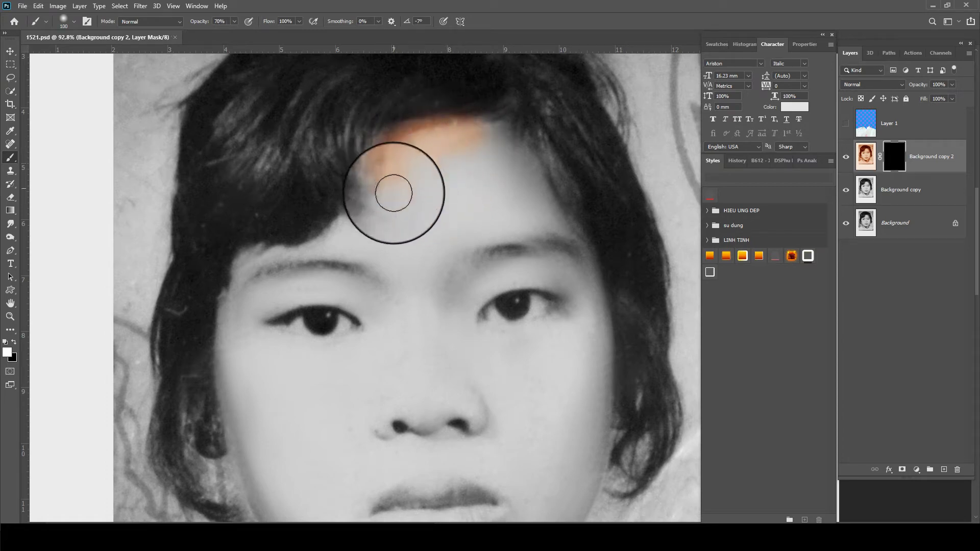
{"action": "mouse_move", "coordinate": [394, 193]}
{"action": "left_mouse_down"}
{"action": "mouse_move", "coordinate": [494, 140]}
{"action": "mouse_move", "coordinate": [525, 171]}
{"action": "mouse_move", "coordinate": [461, 192]}
{"action": "mouse_move", "coordinate": [508, 156]}
{"action": "left_mouse_up"}
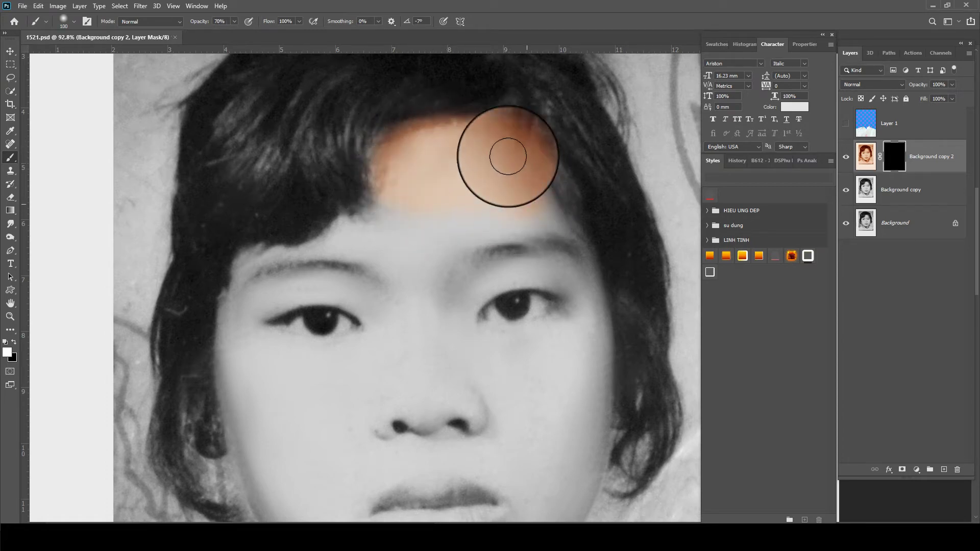
{"action": "mouse_move", "coordinate": [424, 250]}
{"action": "left_mouse_down"}
{"action": "mouse_move", "coordinate": [536, 214]}
{"action": "mouse_move", "coordinate": [475, 225]}
{"action": "mouse_move", "coordinate": [510, 160]}
{"action": "mouse_move", "coordinate": [419, 241]}
{"action": "left_mouse_up"}
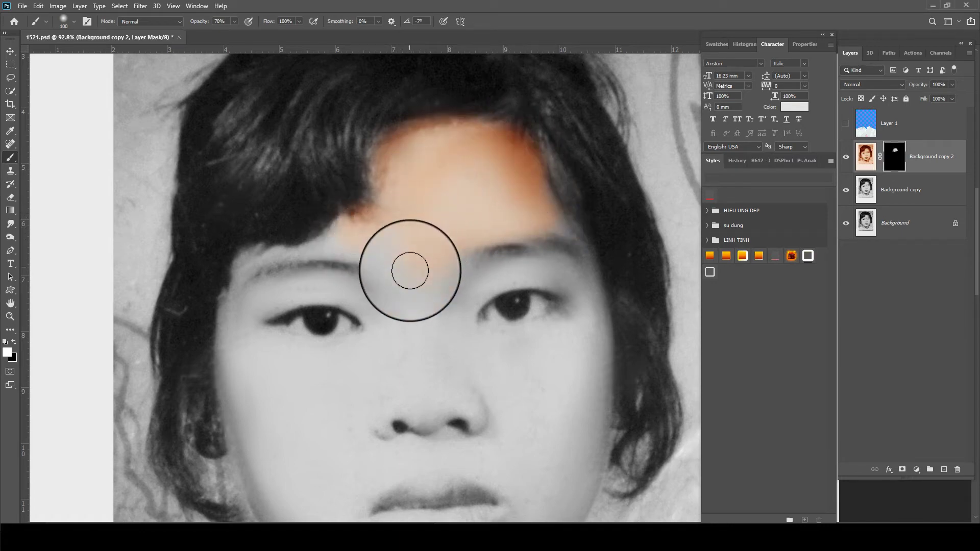
{"action": "mouse_move", "coordinate": [403, 352]}
{"action": "left_mouse_down"}
{"action": "mouse_move", "coordinate": [379, 258]}
{"action": "mouse_move", "coordinate": [284, 239]}
{"action": "mouse_move", "coordinate": [247, 255]}
{"action": "mouse_move", "coordinate": [348, 229]}
{"action": "mouse_move", "coordinate": [274, 260]}
{"action": "left_mouse_up"}
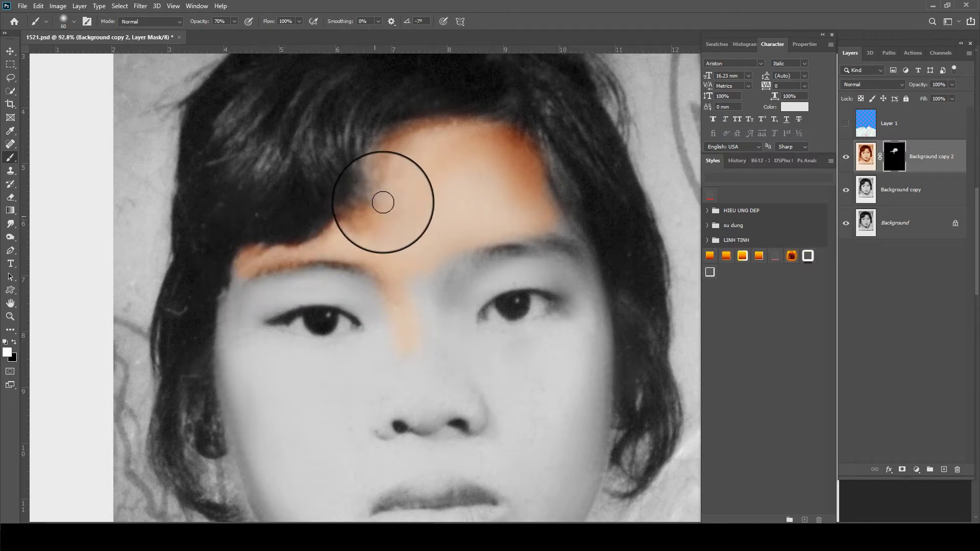
Step: Extend the skin colour down the left cheek and jaw, undoing a stroke that coloured the hair
{"action": "mouse_move", "coordinate": [396, 324]}
{"action": "left_mouse_down"}
{"action": "mouse_move", "coordinate": [461, 199]}
{"action": "mouse_move", "coordinate": [412, 164]}
{"action": "mouse_move", "coordinate": [322, 172]}
{"action": "left_mouse_up"}
{"action": "mouse_move", "coordinate": [305, 154]}
{"action": "left_mouse_down"}
{"action": "mouse_move", "coordinate": [314, 332]}
{"action": "mouse_move", "coordinate": [346, 396]}
{"action": "mouse_move", "coordinate": [296, 241]}
{"action": "mouse_move", "coordinate": [337, 225]}
{"action": "mouse_move", "coordinate": [441, 222]}
{"action": "mouse_move", "coordinate": [311, 219]}
{"action": "mouse_move", "coordinate": [329, 280]}
{"action": "left_mouse_up"}
{"action": "key", "text": "bracketright"}
{"action": "key", "text": "bracketright"}
{"action": "left_click_drag", "start_coordinate": [349, 321], "coordinate": [369, 382]}
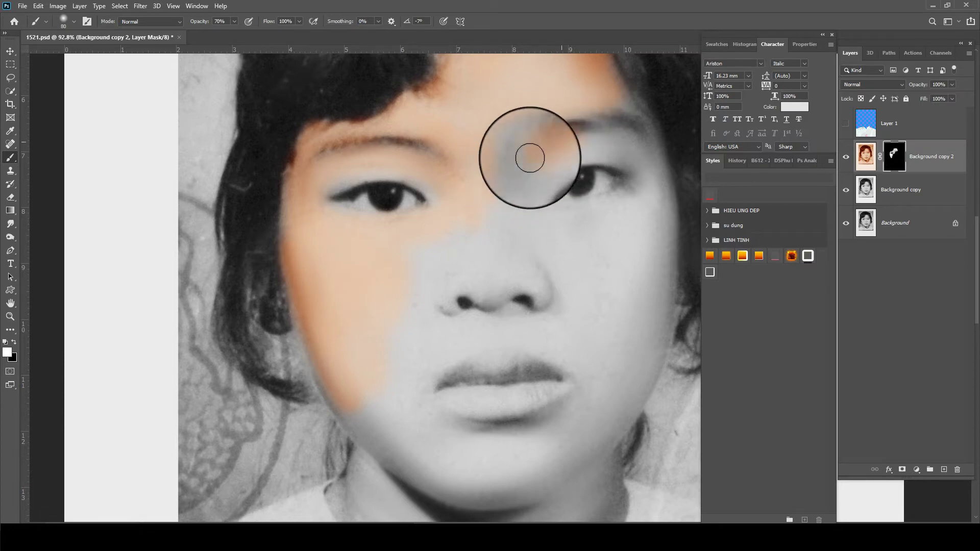
{"action": "mouse_move", "coordinate": [504, 184]}
{"action": "left_mouse_down"}
{"action": "mouse_move", "coordinate": [593, 140]}
{"action": "mouse_move", "coordinate": [585, 135]}
{"action": "mouse_move", "coordinate": [630, 99]}
{"action": "left_mouse_up"}
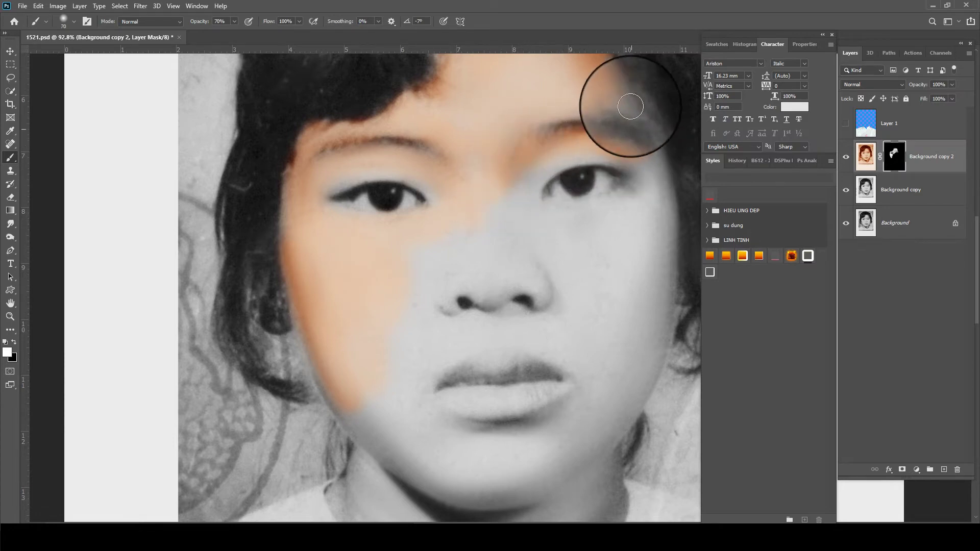
{"action": "key", "text": "bracketleft"}
{"action": "key", "text": "ctrl+z"}
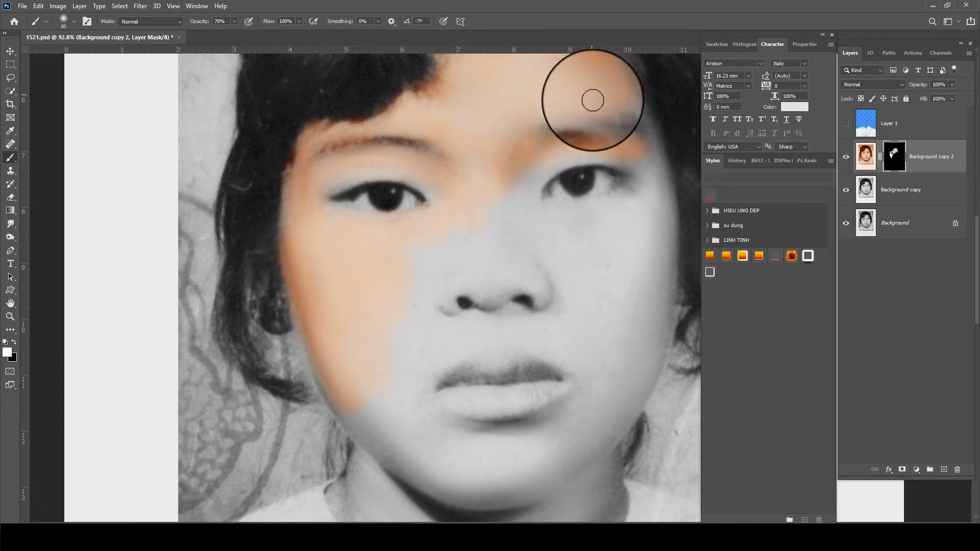
Step: Paint peach skin tone on the mask around both eyes, the right nostril and beside the nose
{"action": "key", "text": "5"}
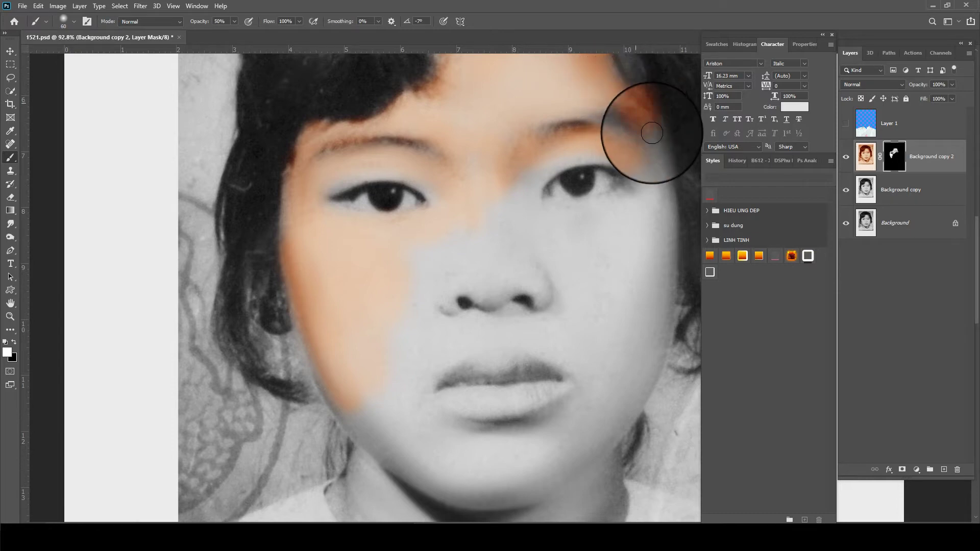
{"action": "scroll", "coordinate": [583, 138], "scroll_direction": "up", "scroll_amount": 2}
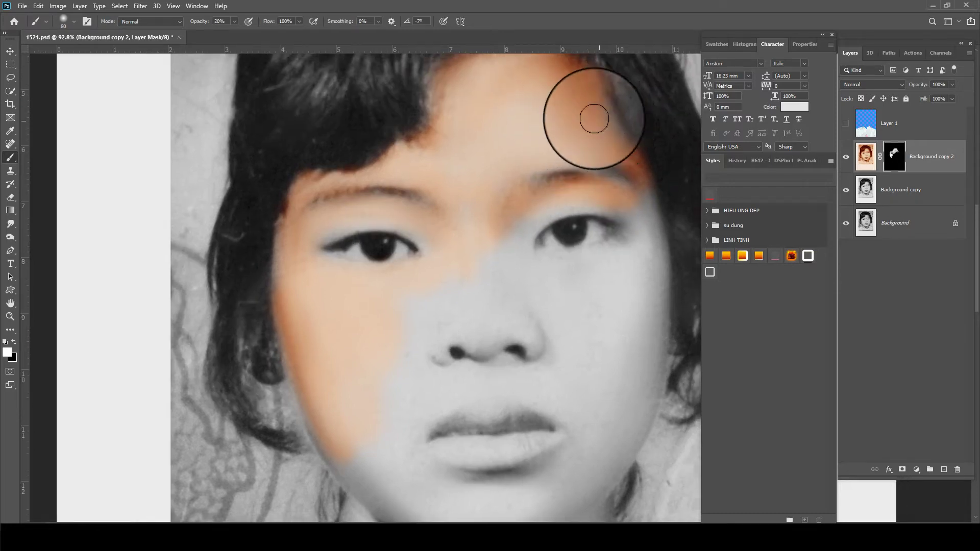
{"action": "key", "text": "bracketright"}
{"action": "key", "text": "bracketright"}
{"action": "mouse_move", "coordinate": [619, 149]}
{"action": "left_mouse_down"}
{"action": "mouse_move", "coordinate": [634, 245]}
{"action": "mouse_move", "coordinate": [647, 237]}
{"action": "left_mouse_up"}
{"action": "key", "text": "3"}
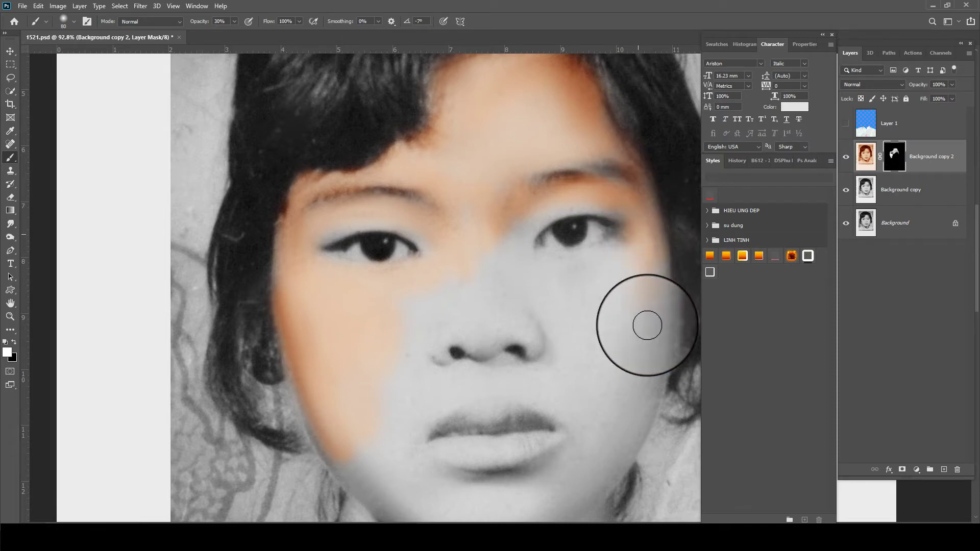
{"action": "mouse_move", "coordinate": [645, 285]}
{"action": "left_mouse_down"}
{"action": "mouse_move", "coordinate": [595, 211]}
{"action": "mouse_move", "coordinate": [591, 267]}
{"action": "mouse_move", "coordinate": [575, 188]}
{"action": "left_mouse_up"}
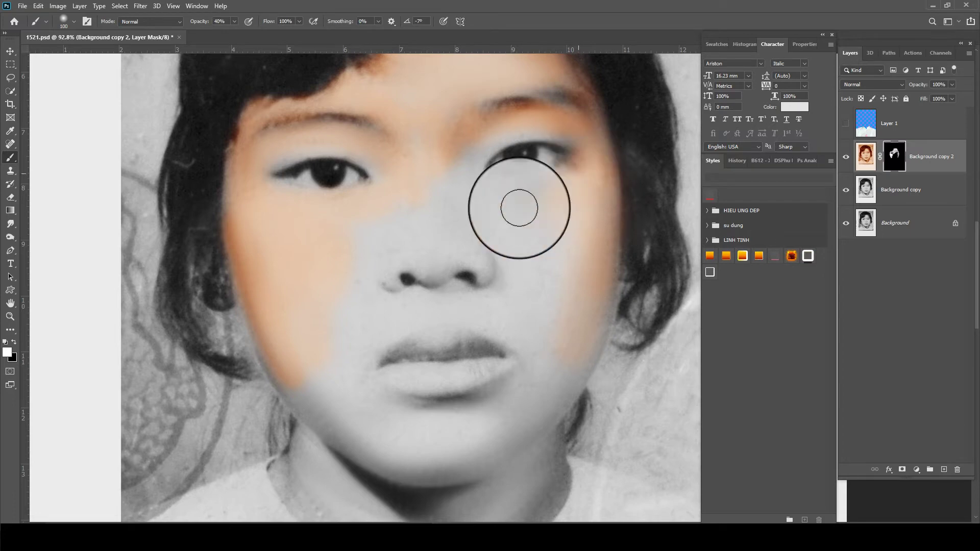
{"action": "mouse_move", "coordinate": [519, 208]}
{"action": "left_mouse_down"}
{"action": "mouse_move", "coordinate": [474, 135]}
{"action": "mouse_move", "coordinate": [564, 120]}
{"action": "left_mouse_up"}
{"action": "key", "text": "bracketleft"}
{"action": "key", "text": "bracketleft"}
{"action": "key", "text": "bracketleft"}
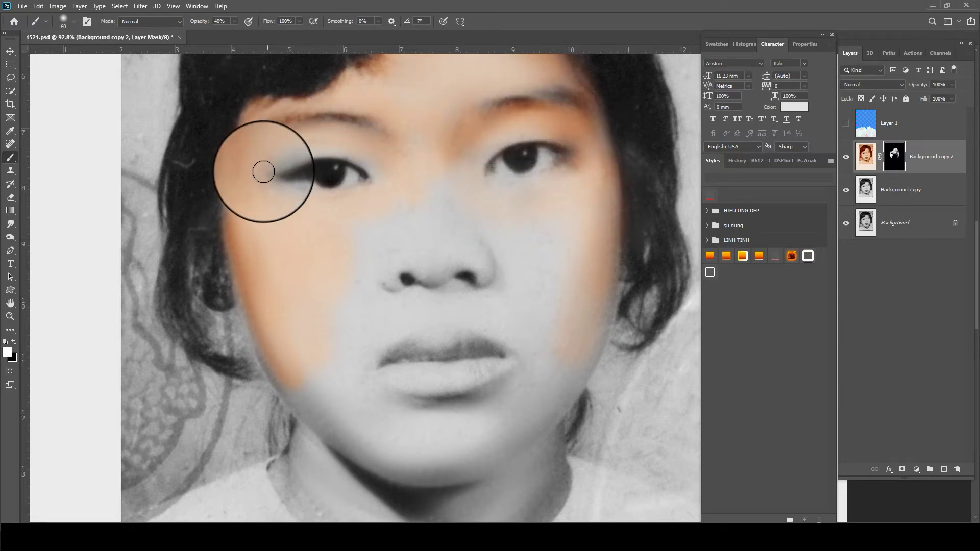
{"action": "left_click_drag", "start_coordinate": [264, 171], "coordinate": [372, 153]}
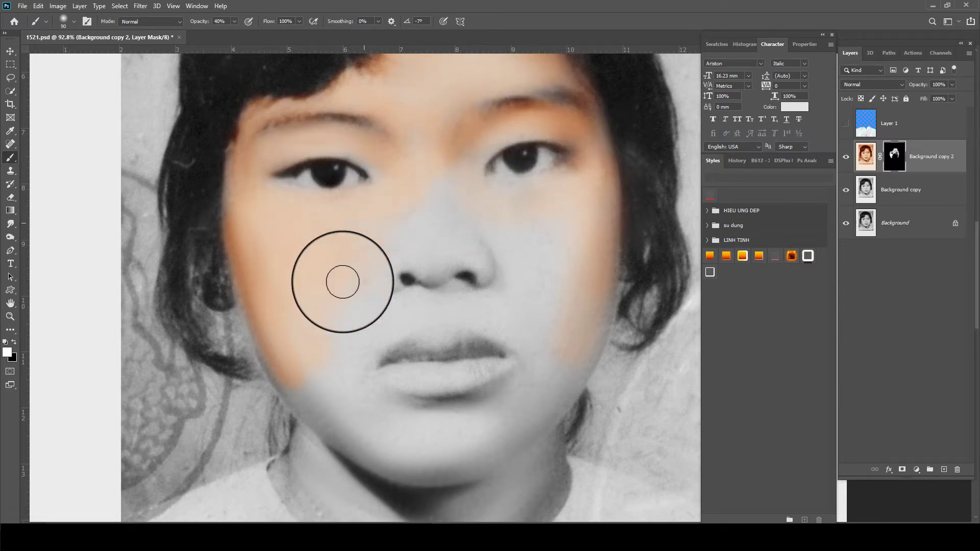
{"action": "key", "text": "bracketright"}
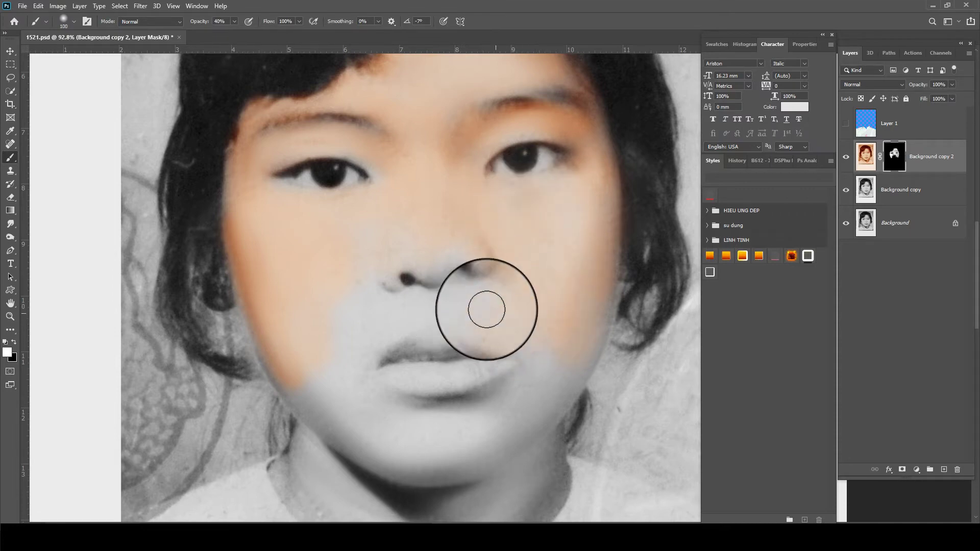
{"action": "mouse_move", "coordinate": [486, 306]}
{"action": "left_mouse_down"}
{"action": "mouse_move", "coordinate": [472, 273]}
{"action": "mouse_move", "coordinate": [442, 256]}
{"action": "left_mouse_up"}
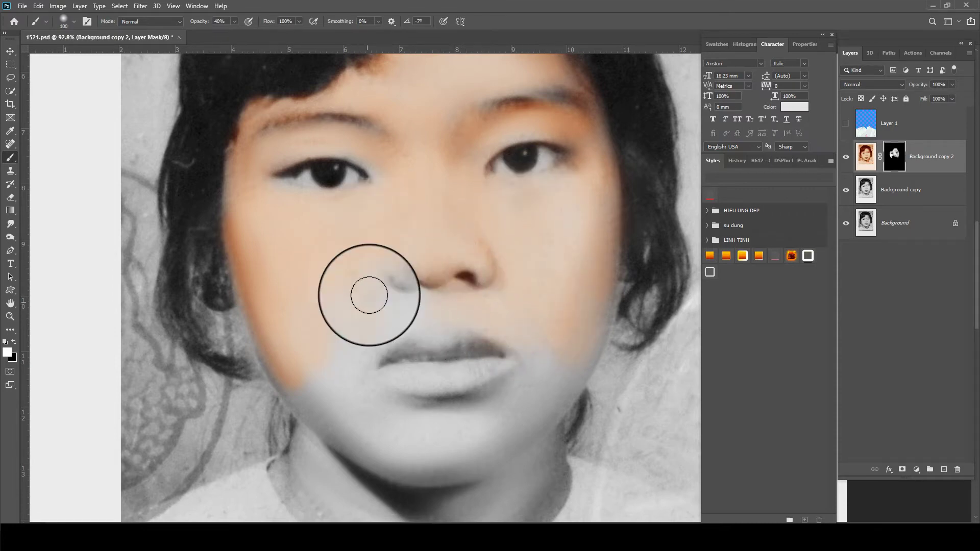
{"action": "mouse_move", "coordinate": [369, 295]}
{"action": "left_mouse_down"}
{"action": "mouse_move", "coordinate": [354, 354]}
{"action": "mouse_move", "coordinate": [485, 316]}
{"action": "mouse_move", "coordinate": [442, 405]}
{"action": "mouse_move", "coordinate": [485, 376]}
{"action": "mouse_move", "coordinate": [303, 361]}
{"action": "mouse_move", "coordinate": [323, 405]}
{"action": "mouse_move", "coordinate": [262, 287]}
{"action": "mouse_move", "coordinate": [339, 415]}
{"action": "mouse_move", "coordinate": [358, 422]}
{"action": "mouse_move", "coordinate": [325, 395]}
{"action": "left_mouse_up"}
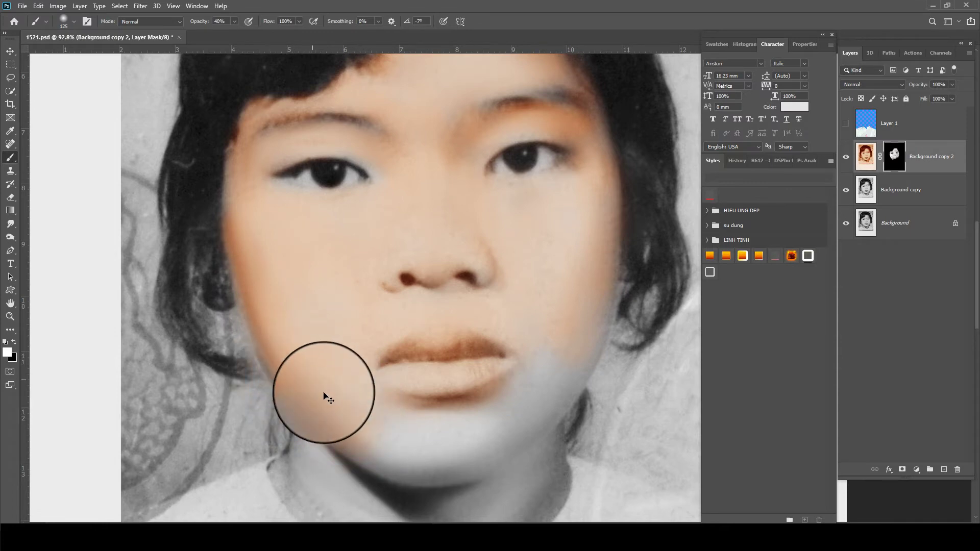
Step: At 30% opacity, paint peach right of the lips, on the lower chin, neck shadow and nose
{"action": "scroll", "coordinate": [311, 352], "scroll_direction": "down", "scroll_amount": 3}
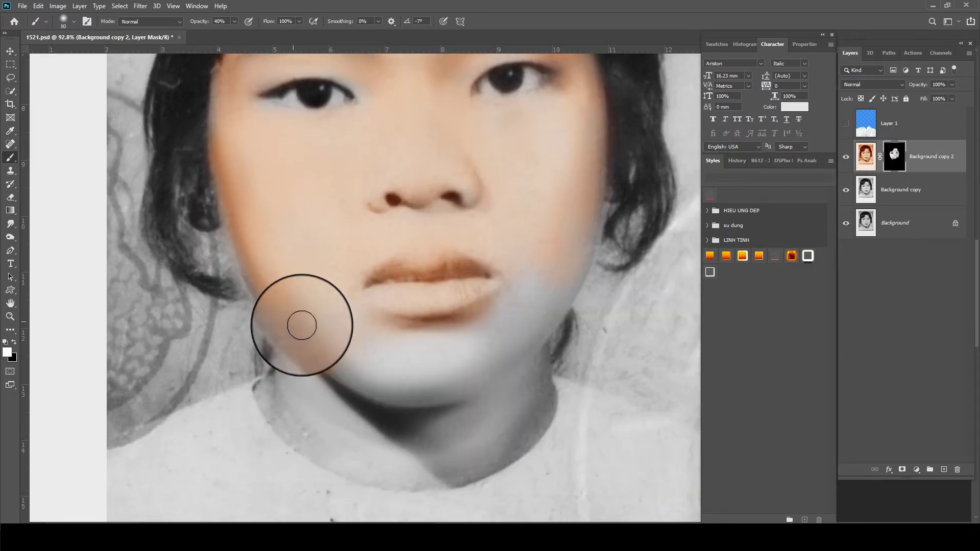
{"action": "key", "text": "bracketright"}
{"action": "key", "text": "bracketright"}
{"action": "key", "text": "3"}
{"action": "mouse_move", "coordinate": [490, 328]}
{"action": "left_mouse_down"}
{"action": "mouse_move", "coordinate": [516, 334]}
{"action": "mouse_move", "coordinate": [519, 269]}
{"action": "mouse_move", "coordinate": [343, 335]}
{"action": "mouse_move", "coordinate": [373, 388]}
{"action": "mouse_move", "coordinate": [302, 313]}
{"action": "mouse_move", "coordinate": [307, 296]}
{"action": "left_mouse_up"}
{"action": "key", "text": "bracketleft"}
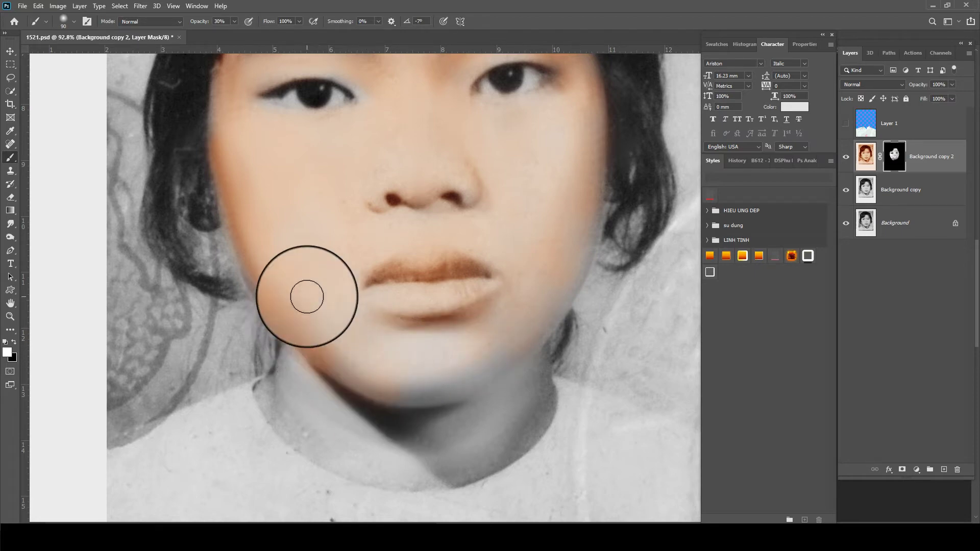
{"action": "key", "text": "bracketleft"}
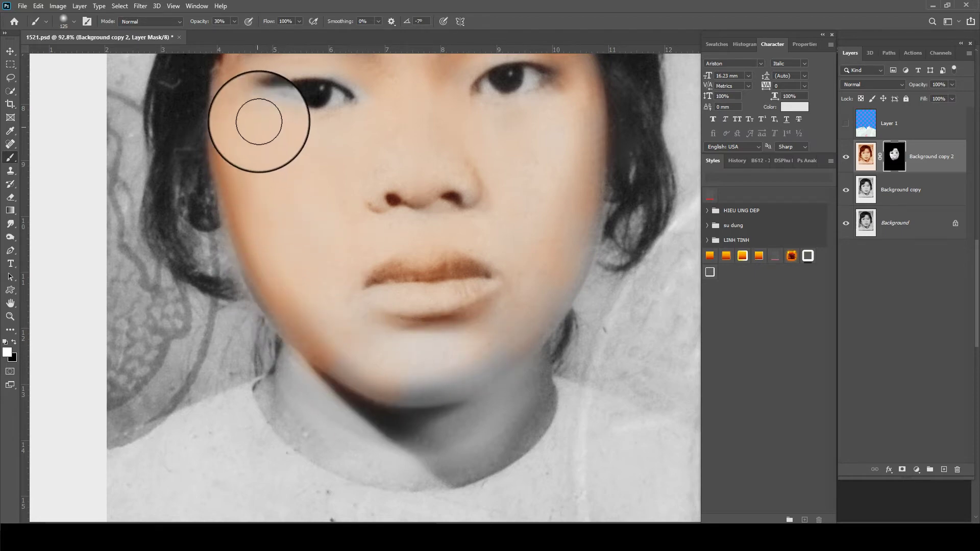
{"action": "left_click_drag", "start_coordinate": [258, 120], "coordinate": [264, 102]}
{"action": "key", "text": "ctrl+z"}
{"action": "key", "text": "bracketright"}
{"action": "key", "text": "bracketright"}
{"action": "mouse_move", "coordinate": [340, 350]}
{"action": "left_mouse_down"}
{"action": "mouse_move", "coordinate": [350, 367]}
{"action": "mouse_move", "coordinate": [481, 350]}
{"action": "mouse_move", "coordinate": [355, 313]}
{"action": "left_mouse_up"}
{"action": "key", "text": "bracketright"}
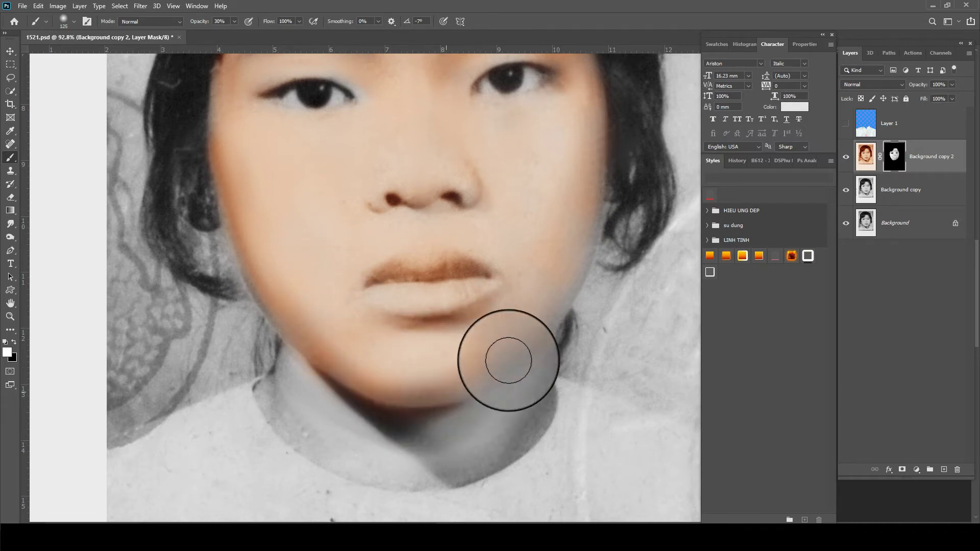
{"action": "key", "text": "bracketleft"}
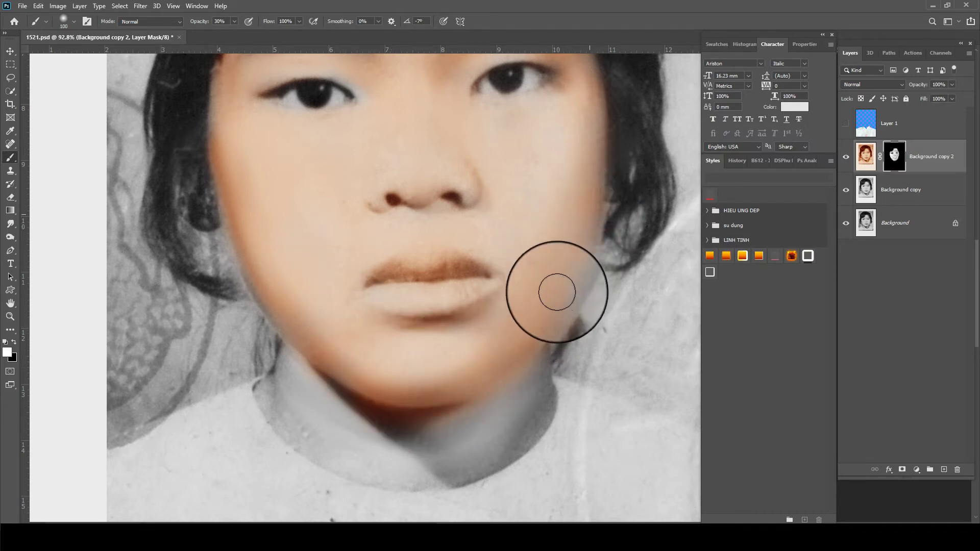
{"action": "mouse_move", "coordinate": [525, 372]}
{"action": "left_mouse_down"}
{"action": "mouse_move", "coordinate": [434, 460]}
{"action": "mouse_move", "coordinate": [390, 434]}
{"action": "mouse_move", "coordinate": [414, 427]}
{"action": "left_mouse_up"}
{"action": "key", "text": "bracketleft"}
{"action": "key", "text": "bracketleft"}
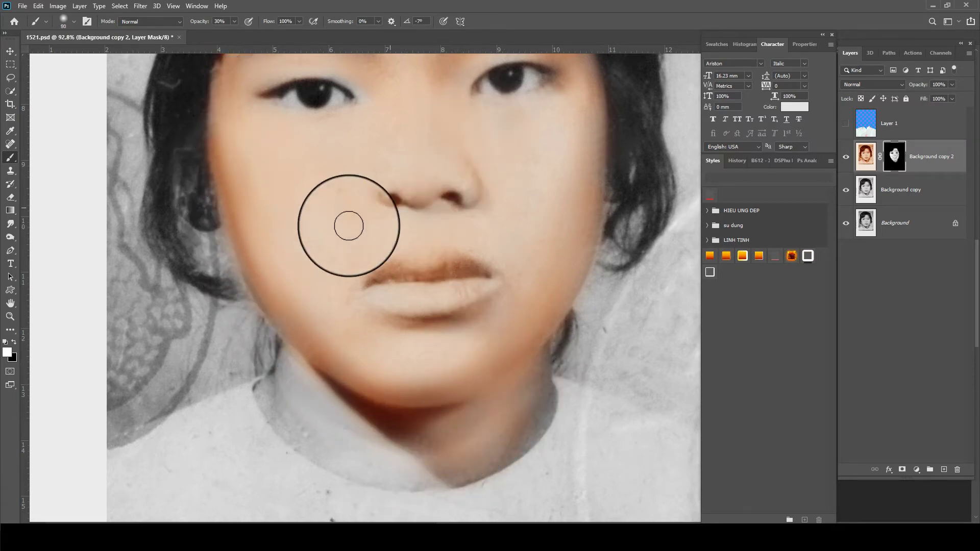
{"action": "left_click_drag", "start_coordinate": [346, 221], "coordinate": [448, 192]}
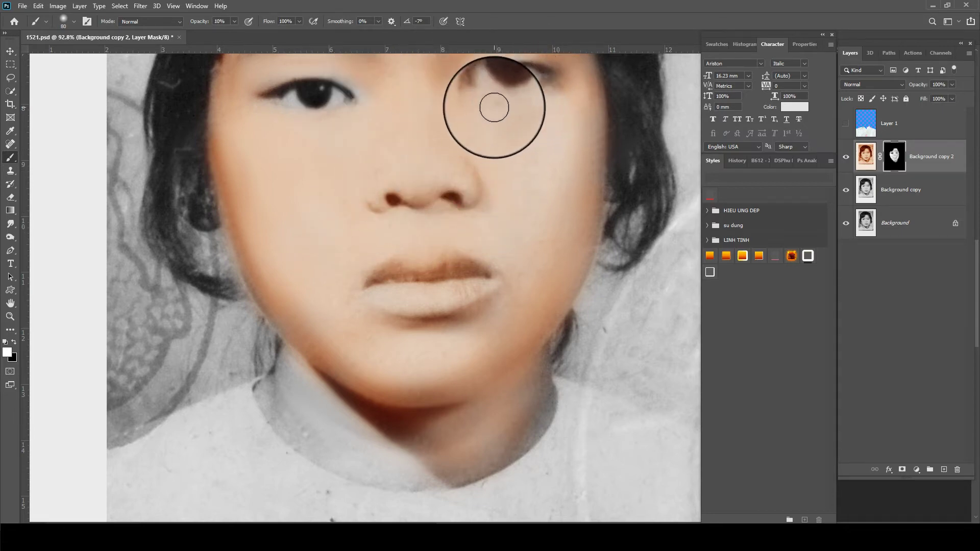
Step: Extend the skin tone with a 125 brush onto the neck, eyebrows and right cheek
{"action": "left_click_drag", "start_coordinate": [444, 98], "coordinate": [463, 180]}
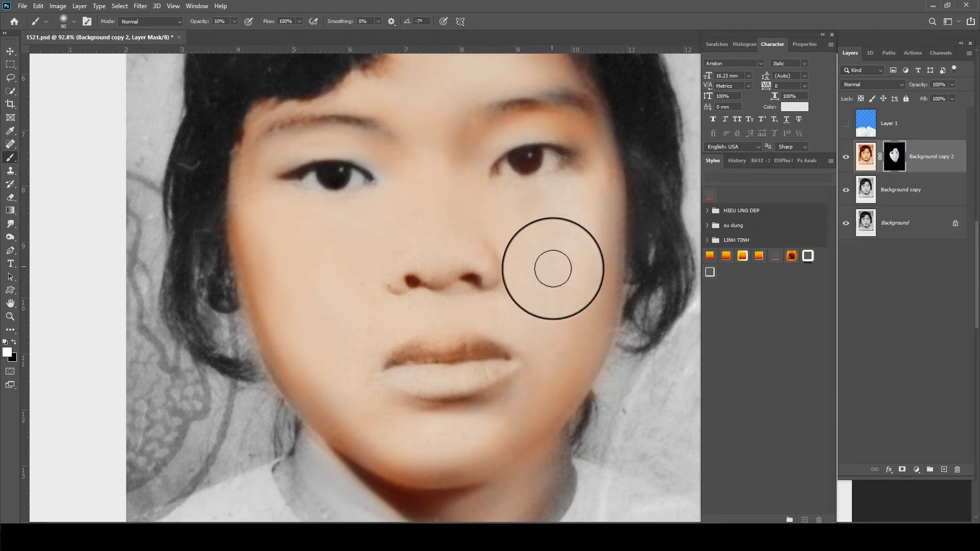
{"action": "key", "text": "bracketright"}
{"action": "key", "text": "bracketright"}
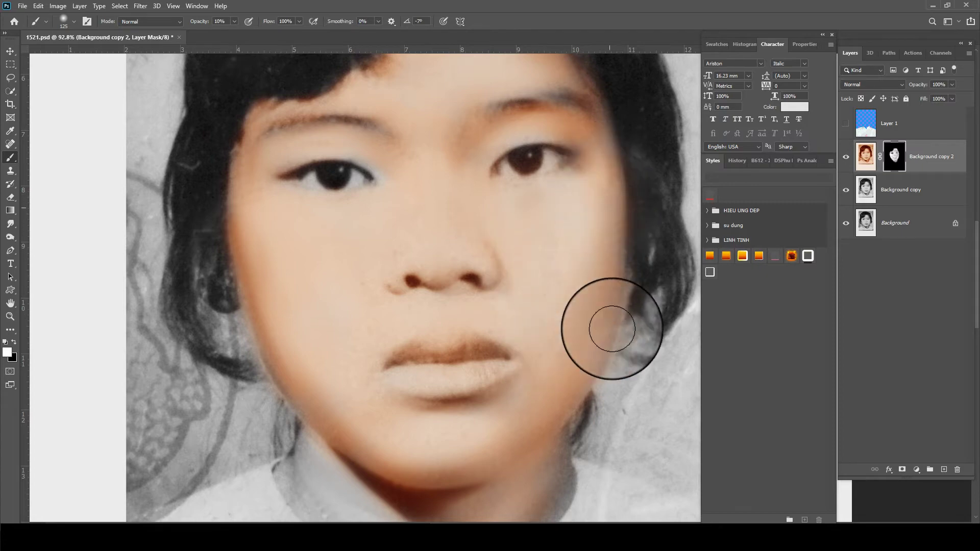
{"action": "scroll", "coordinate": [561, 306], "scroll_direction": "down", "scroll_amount": 3}
{"action": "key", "text": "3"}
{"action": "mouse_move", "coordinate": [438, 372]}
{"action": "left_mouse_down"}
{"action": "mouse_move", "coordinate": [475, 401]}
{"action": "mouse_move", "coordinate": [437, 361]}
{"action": "mouse_move", "coordinate": [486, 396]}
{"action": "mouse_move", "coordinate": [401, 376]}
{"action": "mouse_move", "coordinate": [323, 278]}
{"action": "mouse_move", "coordinate": [422, 339]}
{"action": "mouse_move", "coordinate": [560, 239]}
{"action": "left_mouse_up"}
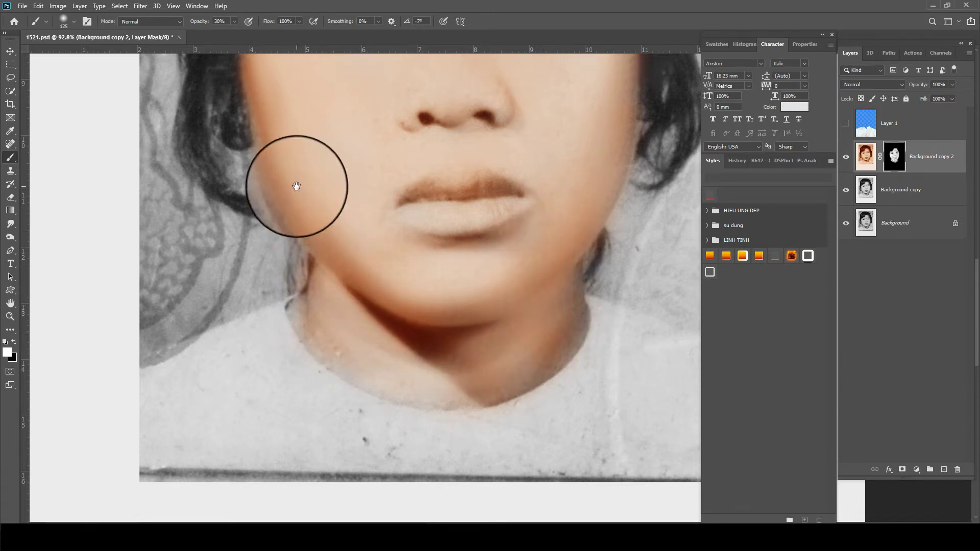
{"action": "left_click_drag", "start_coordinate": [280, 141], "coordinate": [329, 240]}
{"action": "mouse_move", "coordinate": [411, 185]}
{"action": "left_mouse_down"}
{"action": "mouse_move", "coordinate": [453, 306]}
{"action": "mouse_move", "coordinate": [442, 311]}
{"action": "left_mouse_up"}
{"action": "mouse_move", "coordinate": [454, 263]}
{"action": "left_mouse_down"}
{"action": "mouse_move", "coordinate": [429, 291]}
{"action": "mouse_move", "coordinate": [561, 252]}
{"action": "mouse_move", "coordinate": [525, 148]}
{"action": "mouse_move", "coordinate": [437, 163]}
{"action": "mouse_move", "coordinate": [470, 204]}
{"action": "mouse_move", "coordinate": [461, 81]}
{"action": "left_mouse_up"}
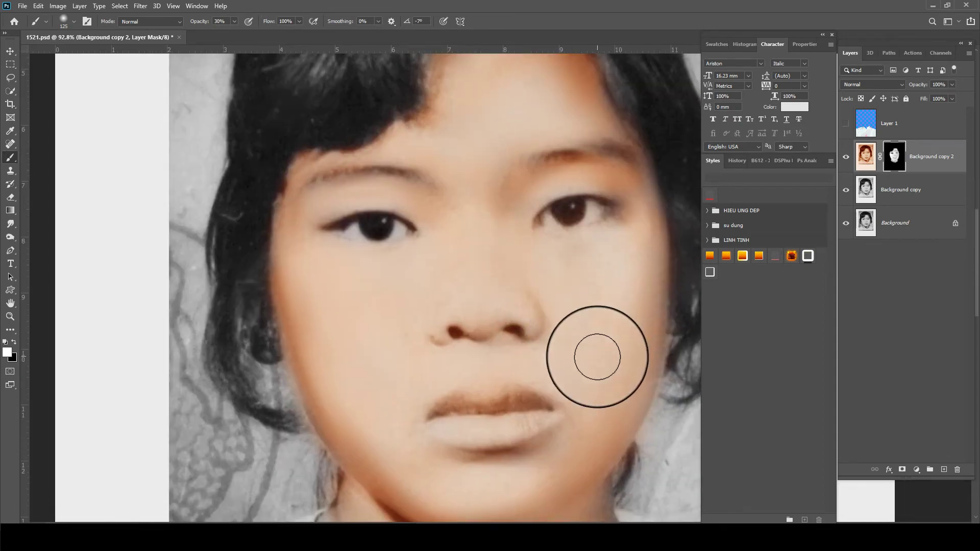
{"action": "left_click_drag", "start_coordinate": [619, 366], "coordinate": [586, 311]}
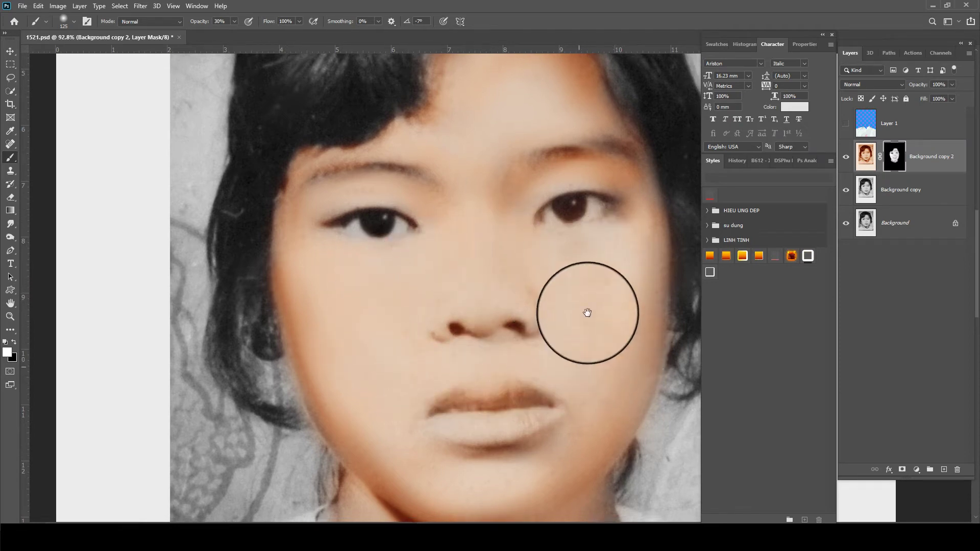
Step: Review the mouth and chin, then target the colour layer's pixels instead of its mask
{"action": "left_click_drag", "start_coordinate": [408, 465], "coordinate": [416, 376]}
{"action": "scroll", "coordinate": [400, 358], "scroll_direction": "down", "scroll_amount": 2}
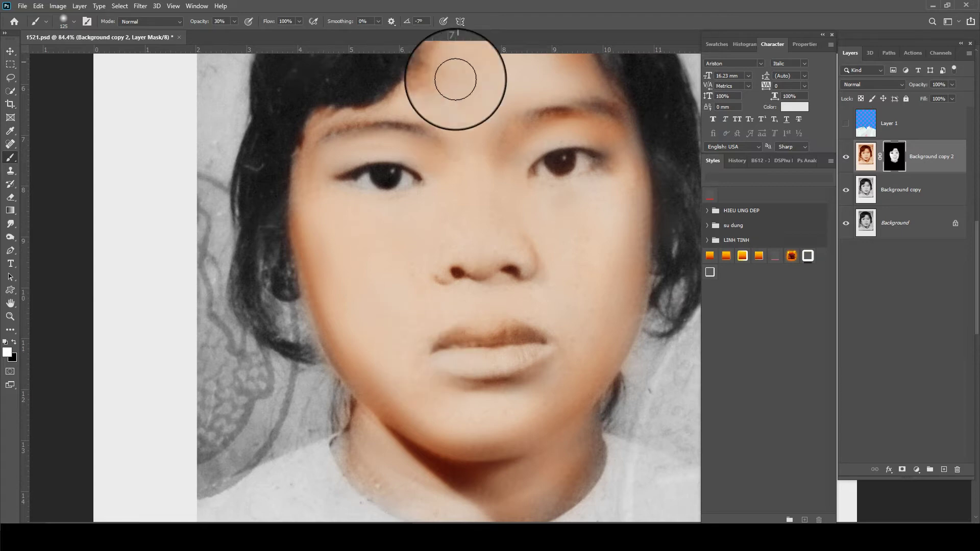
{"action": "scroll", "coordinate": [352, 316], "scroll_direction": "up", "scroll_amount": 4}
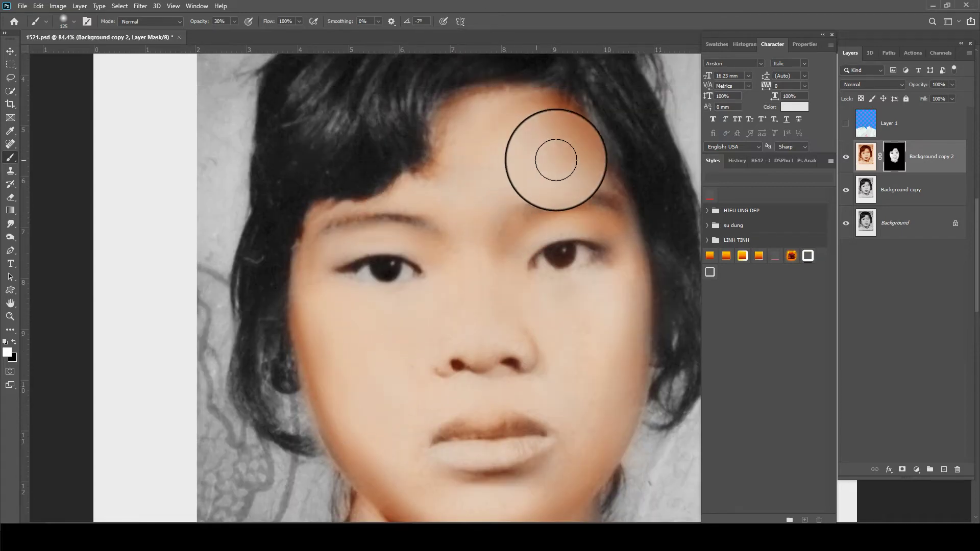
{"action": "scroll", "coordinate": [632, 235], "scroll_direction": "down", "scroll_amount": 2}
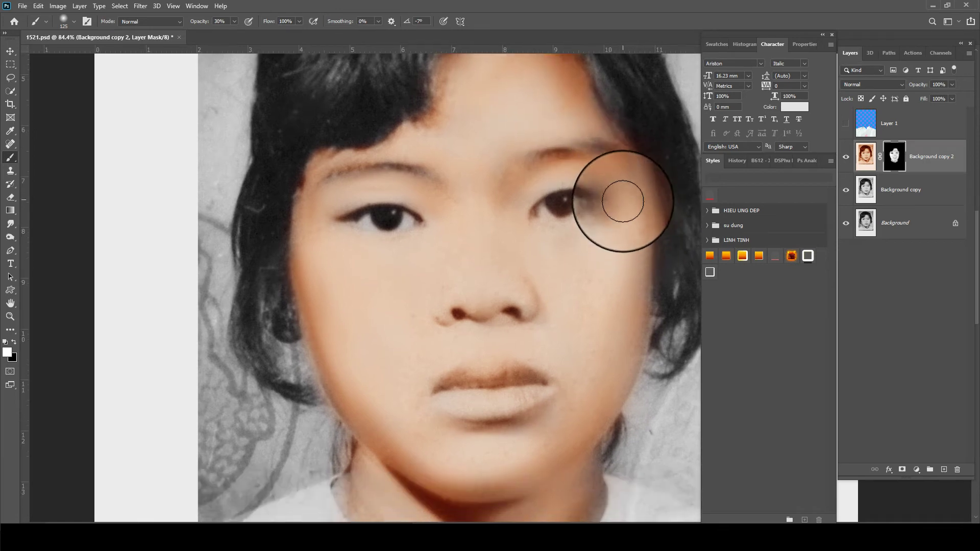
{"action": "scroll", "coordinate": [613, 206], "scroll_direction": "down", "scroll_amount": 2}
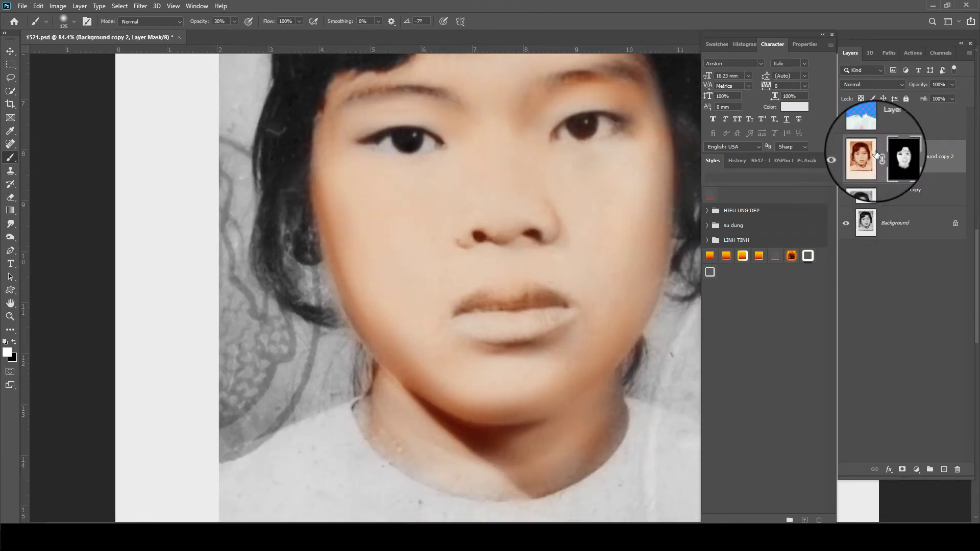
{"action": "left_click", "coordinate": [866, 156]}
Step: Outline the lips with the Patch tool and feather the selection 4 px
{"action": "scroll", "coordinate": [545, 347], "scroll_direction": "up", "scroll_amount": 2}
{"action": "key", "text": "j"}
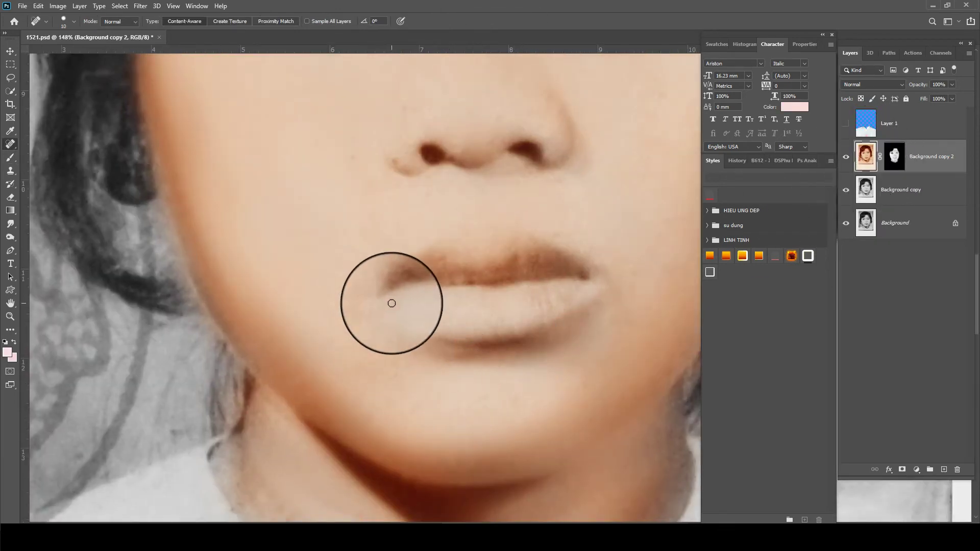
{"action": "key", "text": "shift+j"}
{"action": "key", "text": "shift+j"}
{"action": "left_click_drag", "start_coordinate": [392, 303], "coordinate": [583, 265]}
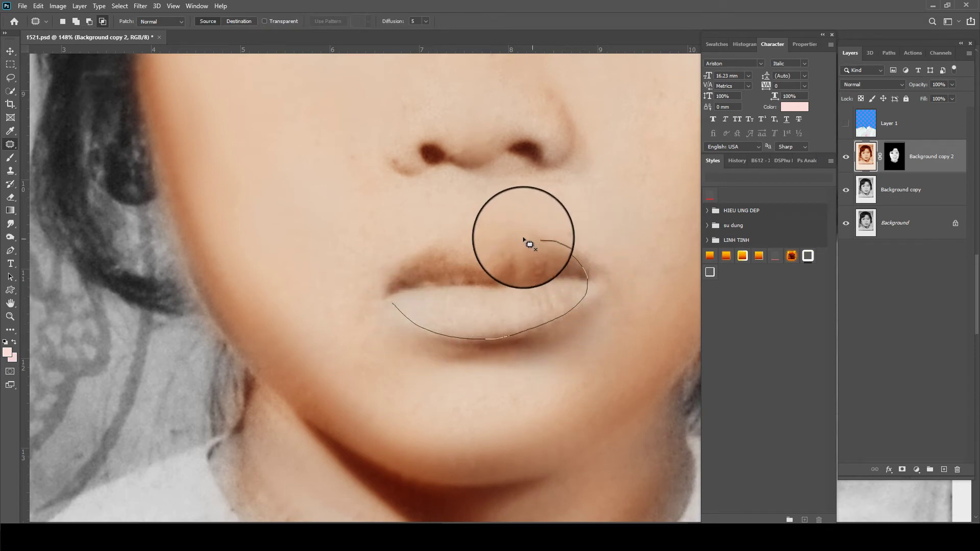
{"action": "left_click_drag", "start_coordinate": [393, 295], "coordinate": [385, 297]}
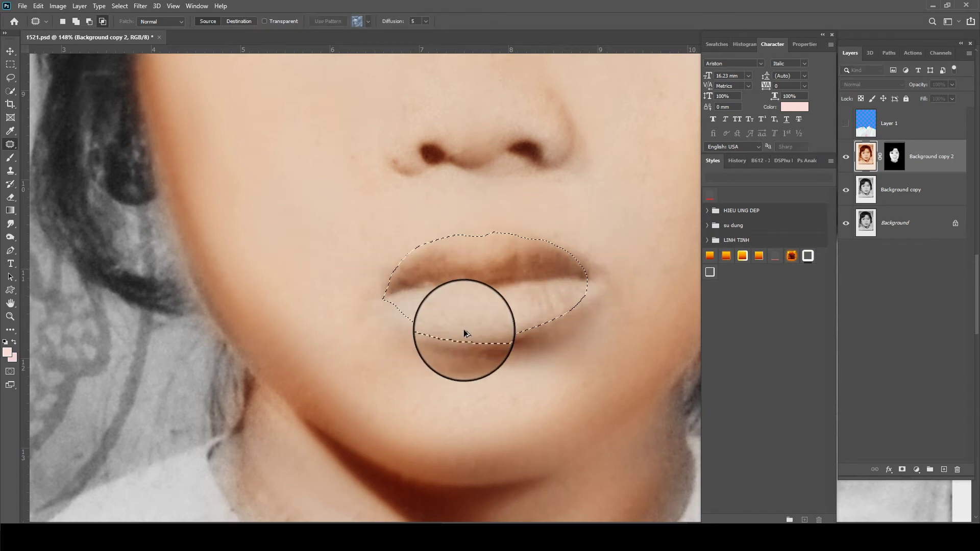
{"action": "key", "text": "shift+F6"}
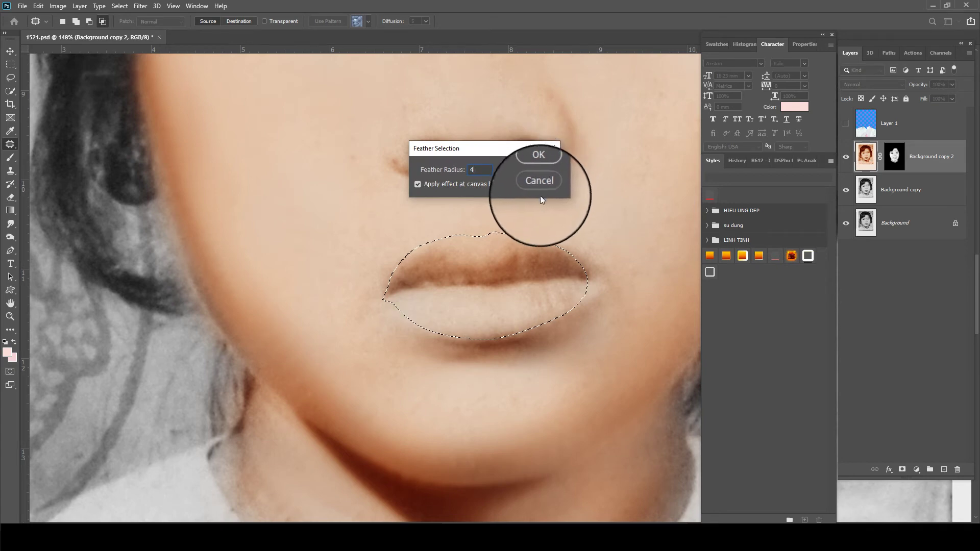
{"action": "key", "text": "Return"}
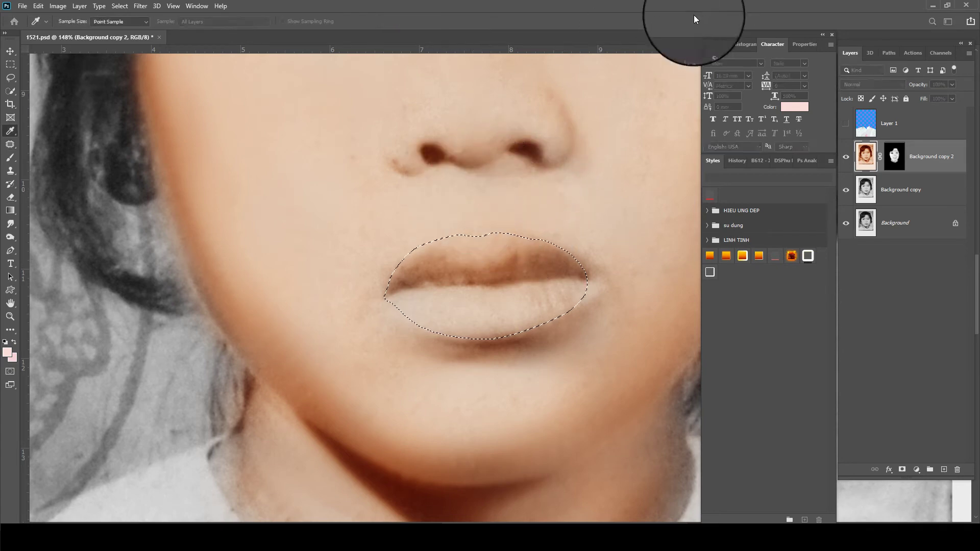
Step: Tint the lips with Color Balance toward magenta, slightly darker Levels, and Yellow–Blue +21
{"action": "key", "text": "ctrl+b"}
{"action": "mouse_move", "coordinate": [710, 92]}
{"action": "left_mouse_down"}
{"action": "mouse_move", "coordinate": [690, 92]}
{"action": "mouse_move", "coordinate": [712, 79]}
{"action": "left_mouse_up"}
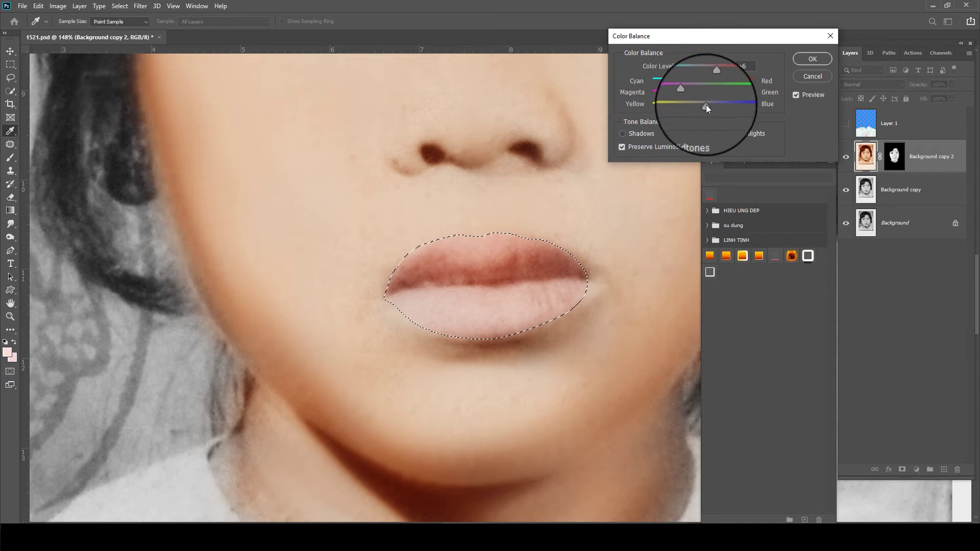
{"action": "key", "text": "Return"}
{"action": "key", "text": "ctrl+l"}
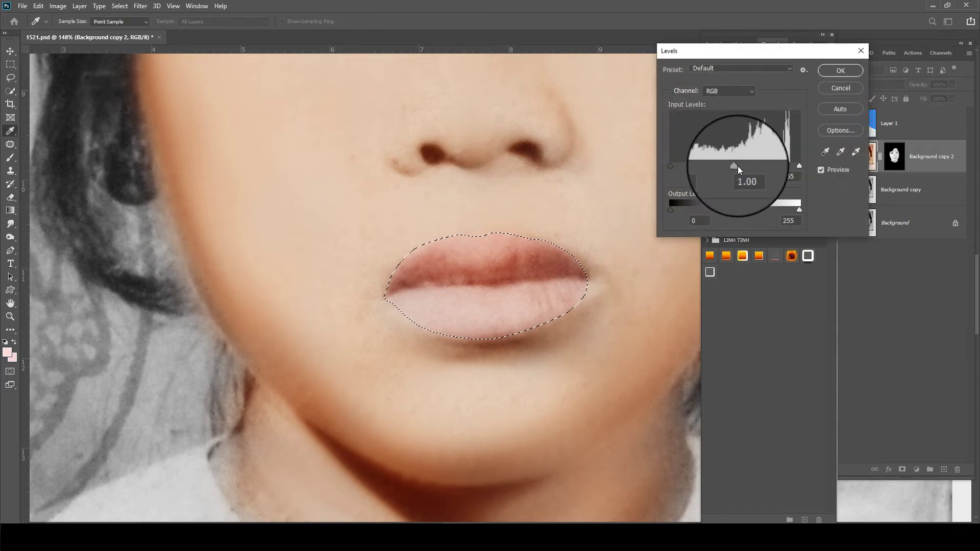
{"action": "left_click_drag", "start_coordinate": [737, 167], "coordinate": [742, 166]}
{"action": "key", "text": "Return"}
{"action": "key", "text": "ctrl+b"}
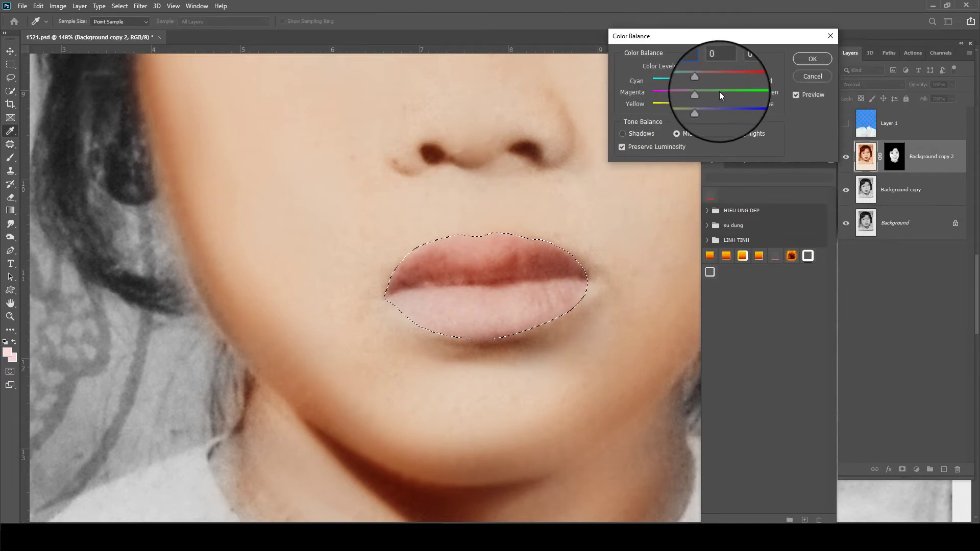
{"action": "left_click_drag", "start_coordinate": [703, 93], "coordinate": [699, 93]}
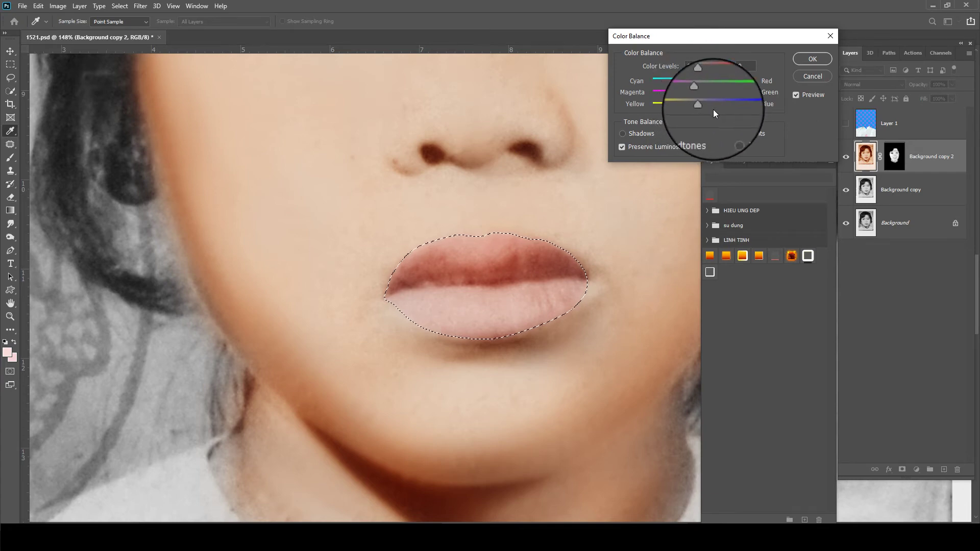
{"action": "left_click", "coordinate": [710, 105]}
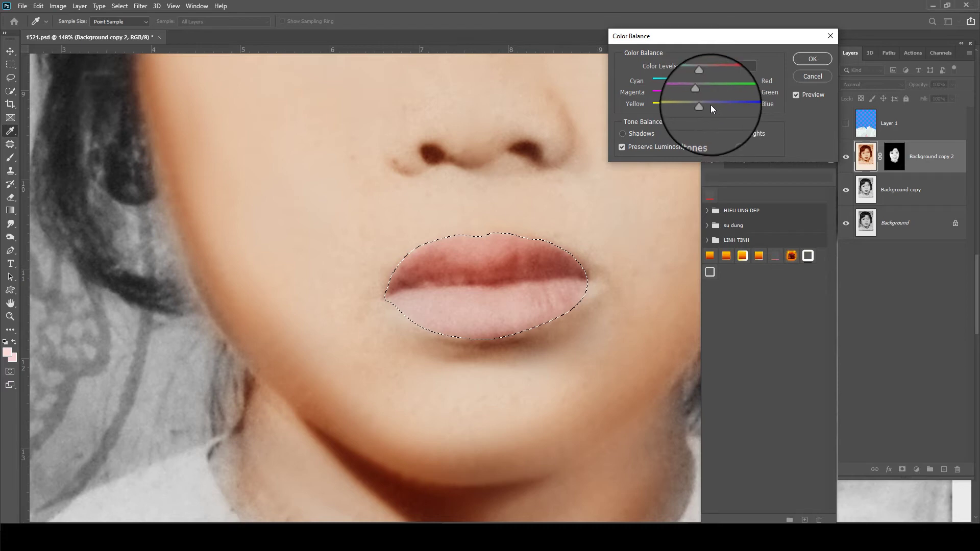
{"action": "left_click_drag", "start_coordinate": [711, 105], "coordinate": [713, 105]}
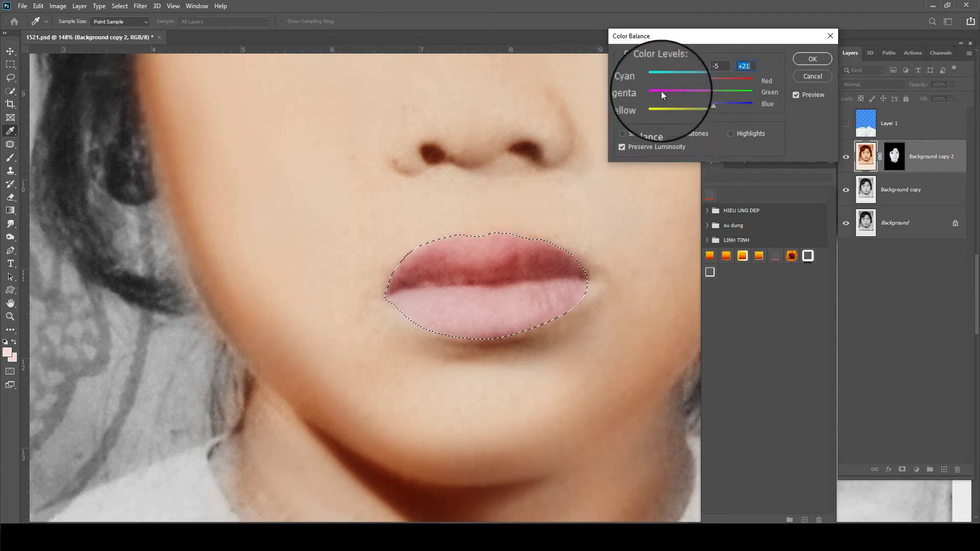
{"action": "key", "text": "Return"}
Step: Deselect the lips and delete the Background copy layer
{"action": "key", "text": "j"}
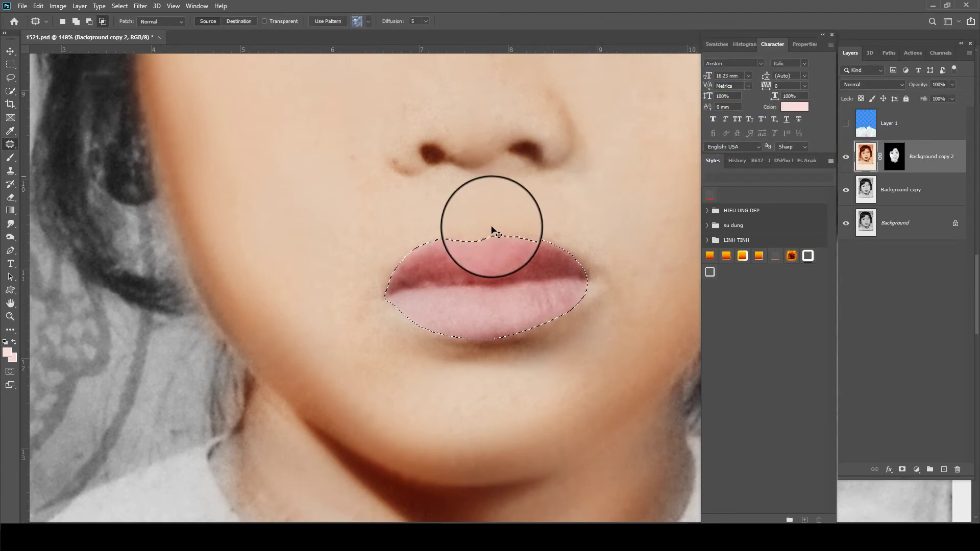
{"action": "key", "text": "ctrl+d"}
{"action": "scroll", "coordinate": [547, 236], "scroll_direction": "down", "scroll_amount": 2}
{"action": "scroll", "coordinate": [551, 218], "scroll_direction": "down", "scroll_amount": 2}
{"action": "scroll", "coordinate": [569, 142], "scroll_direction": "down", "scroll_amount": 1}
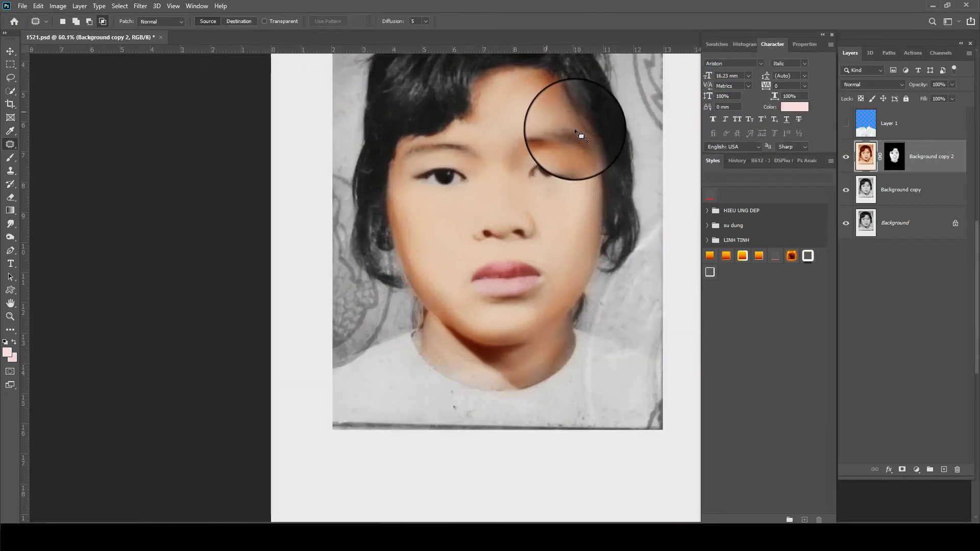
{"action": "left_click", "coordinate": [919, 188]}
{"action": "key", "text": "Delete"}
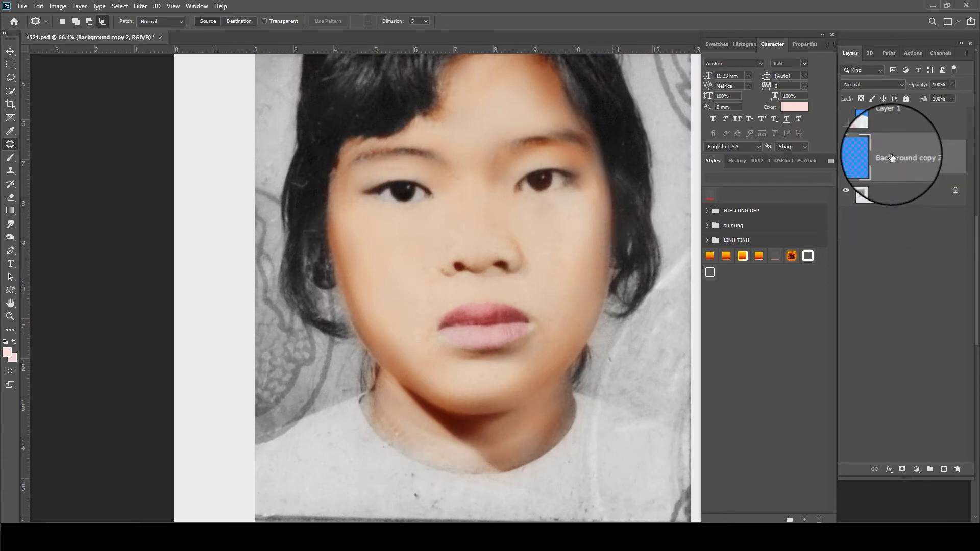
Step: Quick-select the face and apply the Neat Image noise reduction filter to it
{"action": "key", "text": "w"}
{"action": "left_click_drag", "start_coordinate": [497, 116], "coordinate": [475, 273]}
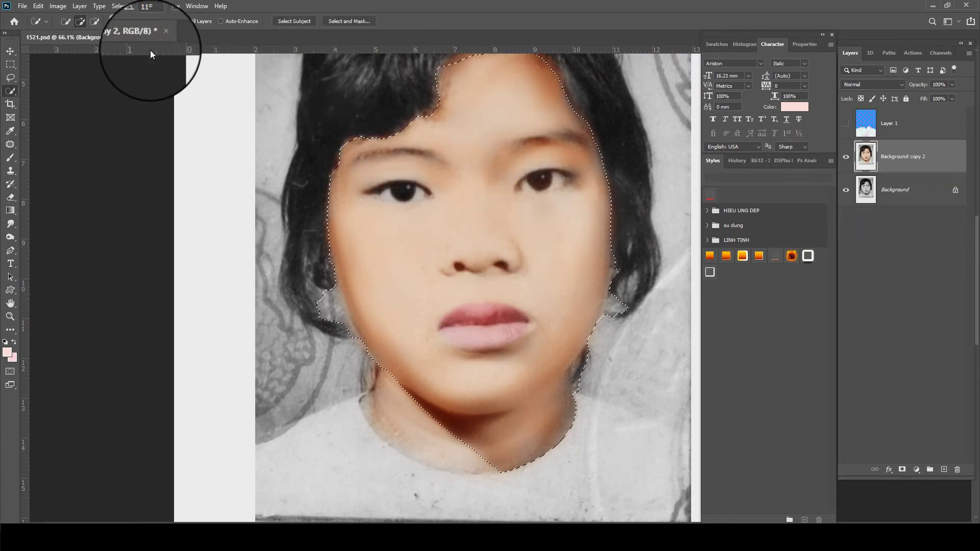
{"action": "left_click", "coordinate": [141, 6]}
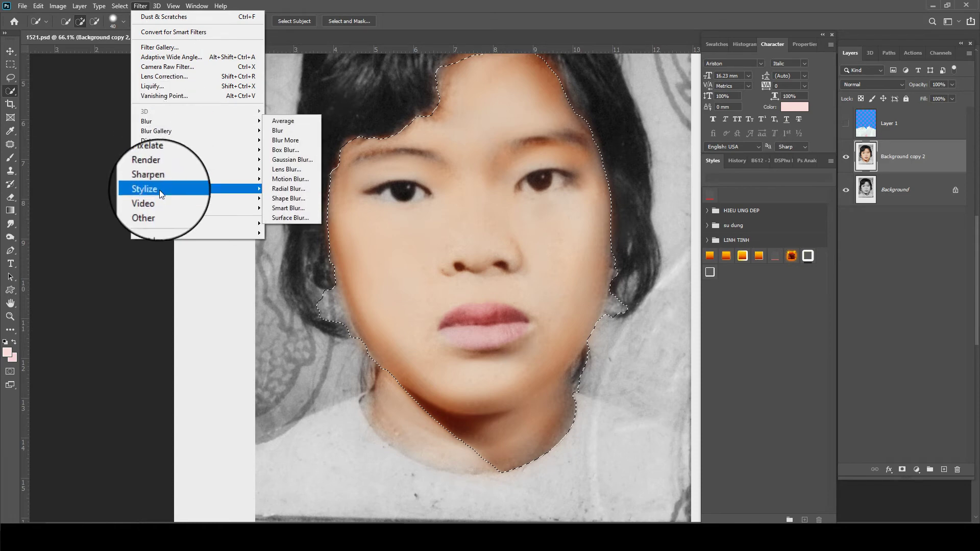
{"action": "mouse_move", "coordinate": [153, 232]}
{"action": "left_click", "coordinate": [290, 222]}
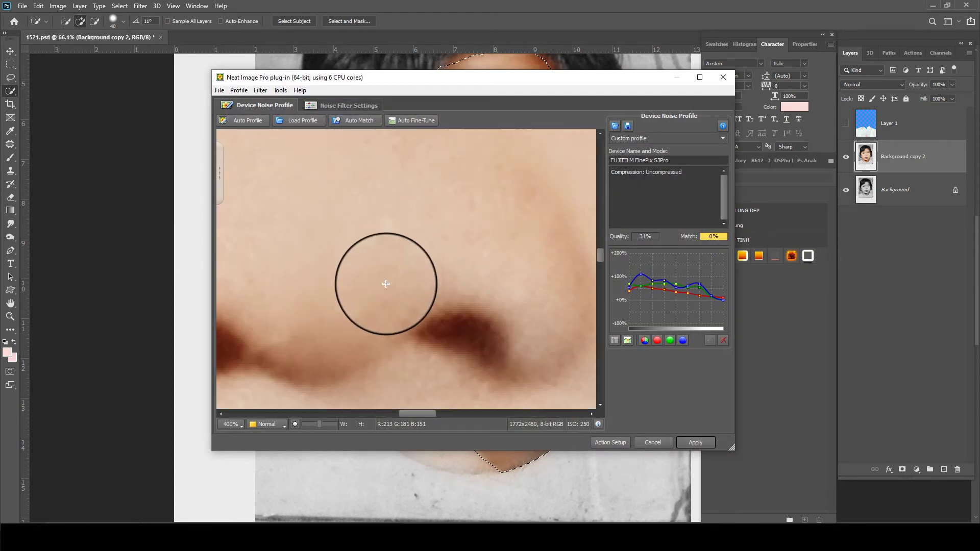
{"action": "left_click", "coordinate": [348, 105]}
{"action": "scroll", "coordinate": [576, 291], "scroll_direction": "down", "scroll_amount": 2}
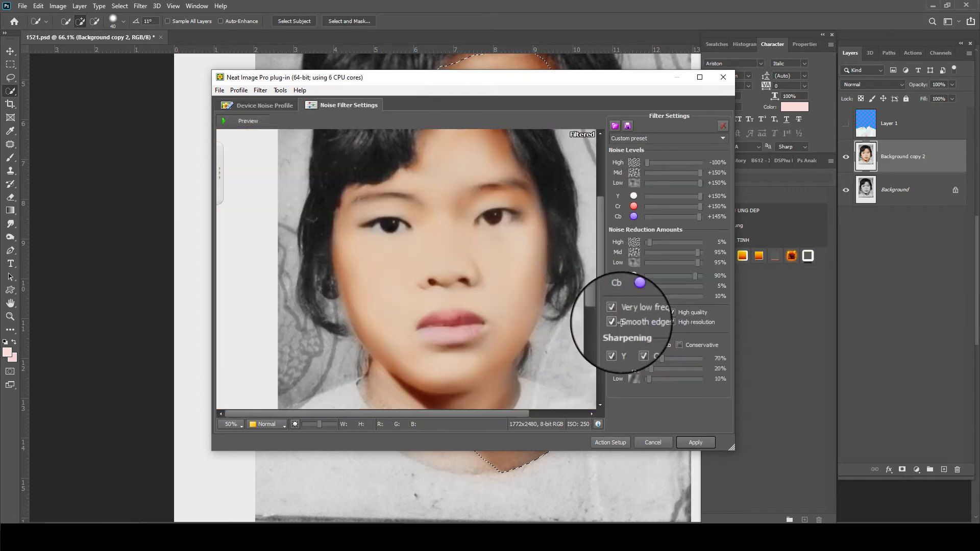
{"action": "left_click", "coordinate": [695, 442]}
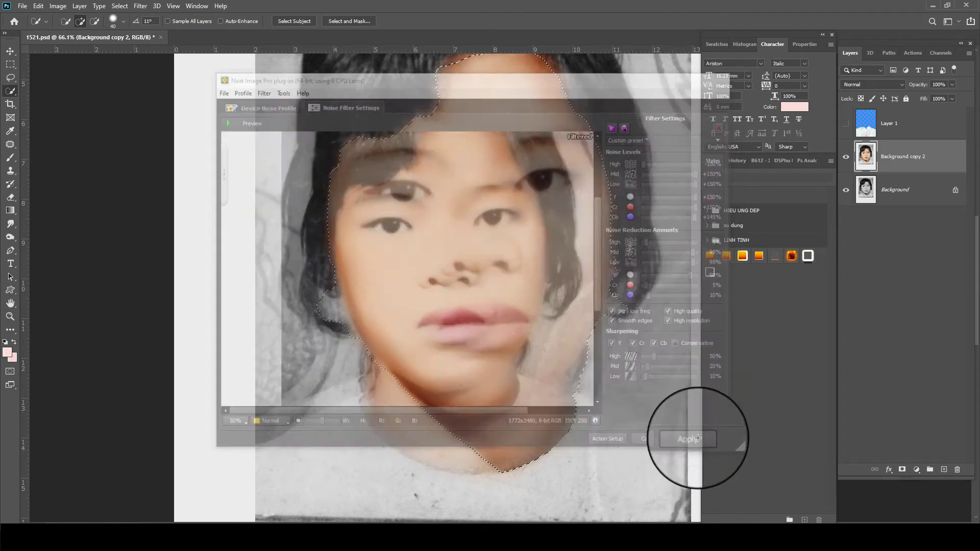
Step: Fade the Neat Image filter at 100% and deselect the face
{"action": "scroll", "coordinate": [502, 205], "scroll_direction": "down", "scroll_amount": 1}
{"action": "scroll", "coordinate": [503, 205], "scroll_direction": "down", "scroll_amount": 1}
{"action": "key", "text": "ctrl+shift+f"}
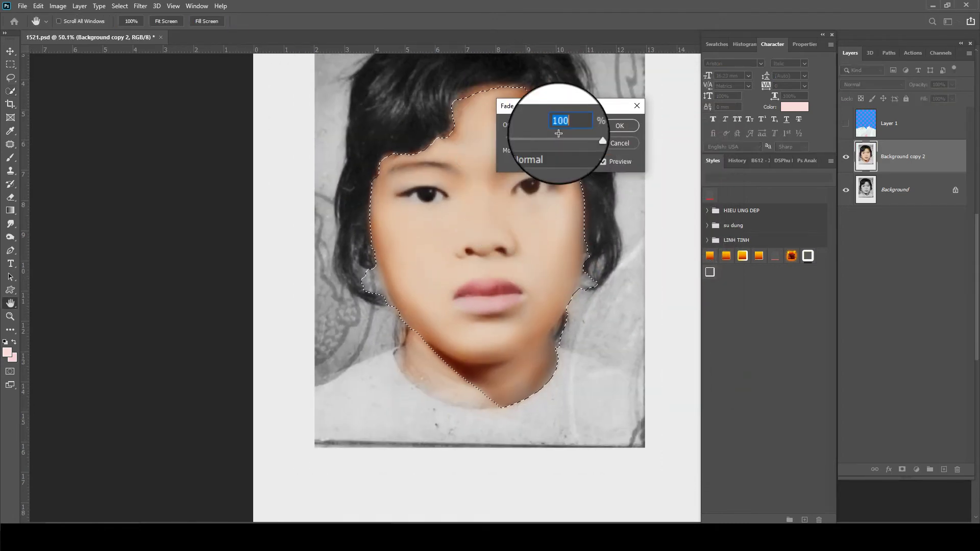
{"action": "key", "text": "Return"}
{"action": "key", "text": "ctrl+d"}
{"action": "key", "text": "j"}
{"action": "scroll", "coordinate": [546, 186], "scroll_direction": "up", "scroll_amount": 1}
Step: Feather a selection around the right eye and reduce its saturation with Hue/Saturation
{"action": "scroll", "coordinate": [518, 186], "scroll_direction": "up", "scroll_amount": 1}
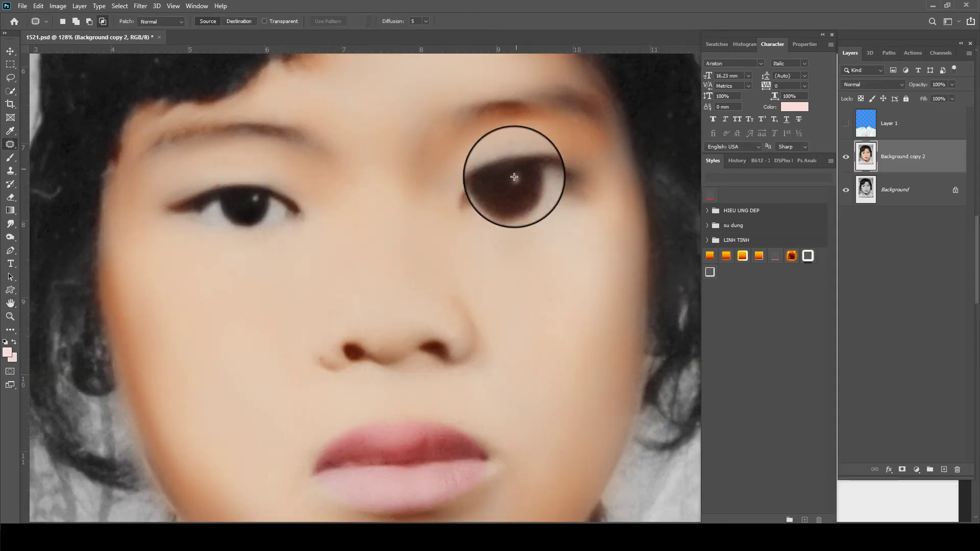
{"action": "scroll", "coordinate": [477, 200], "scroll_direction": "up", "scroll_amount": 1}
{"action": "mouse_move", "coordinate": [477, 200]}
{"action": "left_mouse_down"}
{"action": "mouse_move", "coordinate": [472, 187]}
{"action": "mouse_move", "coordinate": [489, 200]}
{"action": "left_mouse_up"}
{"action": "key", "text": "shift+F6"}
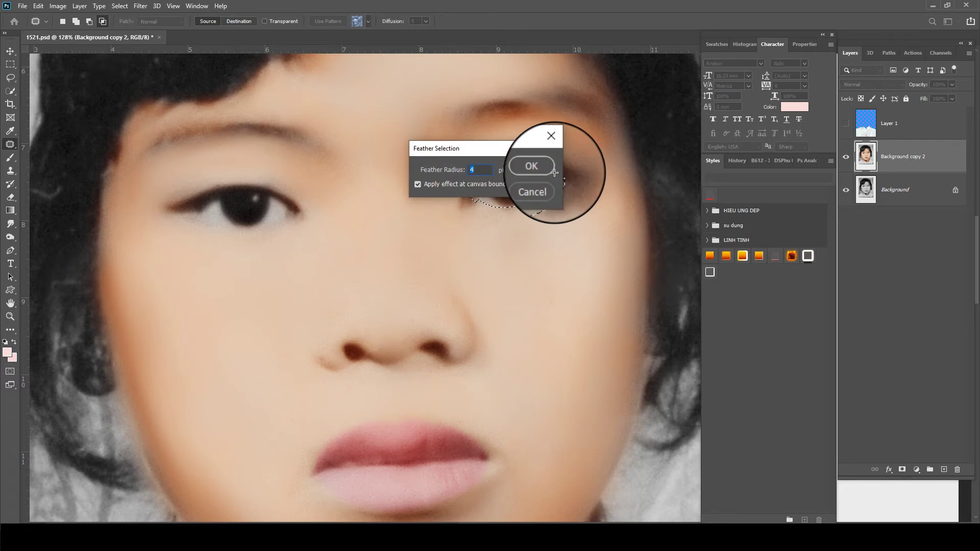
{"action": "left_click", "coordinate": [550, 173]}
{"action": "key", "text": "ctrl+u"}
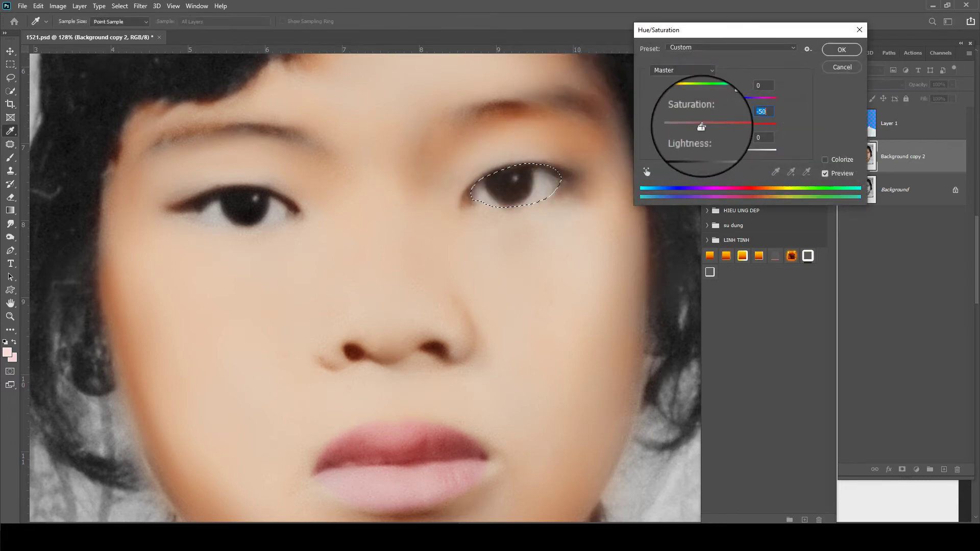
{"action": "key", "text": "Return"}
{"action": "key", "text": "j"}
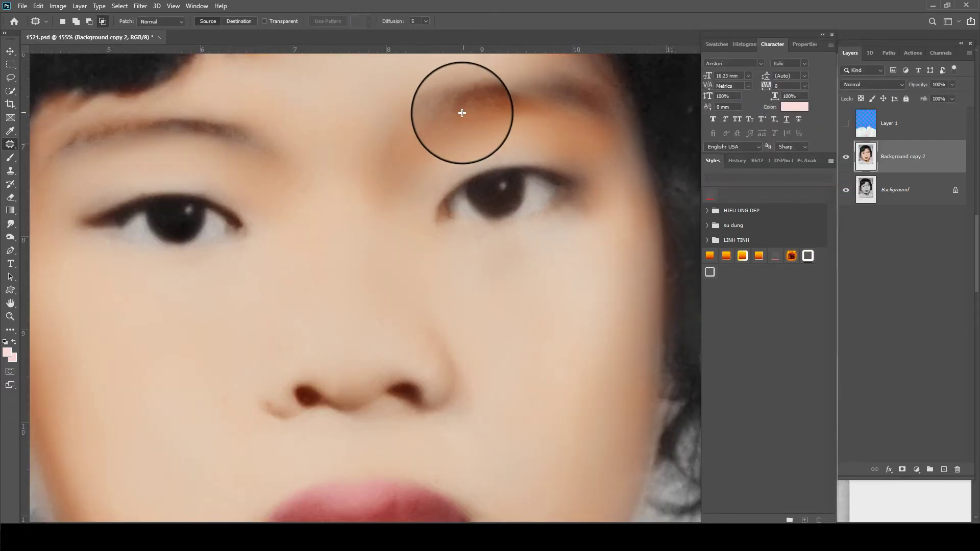
Step: Select and feather the right eyebrow, then lower its saturation with Hue/Saturation
{"action": "mouse_move", "coordinate": [462, 115]}
{"action": "left_mouse_down"}
{"action": "mouse_move", "coordinate": [559, 108]}
{"action": "mouse_move", "coordinate": [482, 114]}
{"action": "left_mouse_up"}
{"action": "key", "text": "shift+F6"}
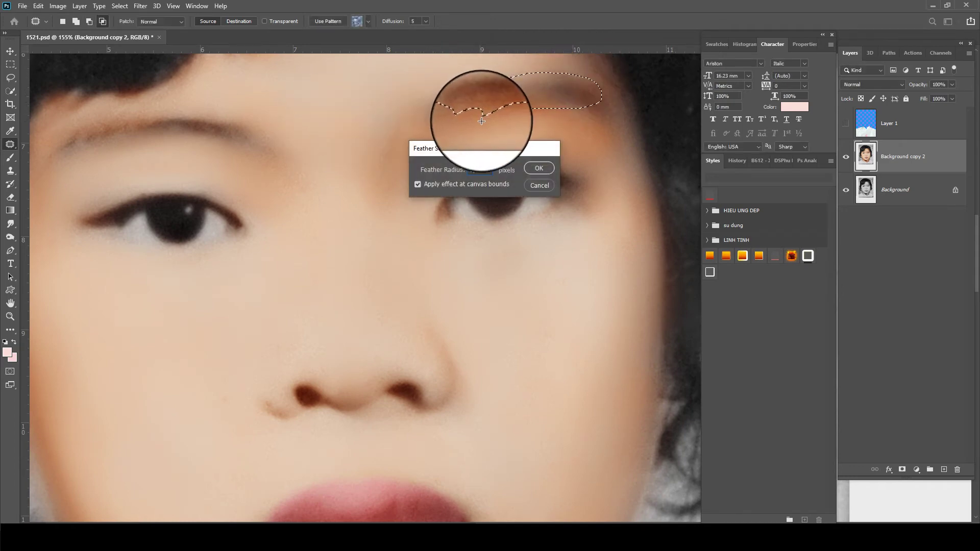
{"action": "key", "text": "Return"}
{"action": "key", "text": "i"}
{"action": "key", "text": "ctrl+u"}
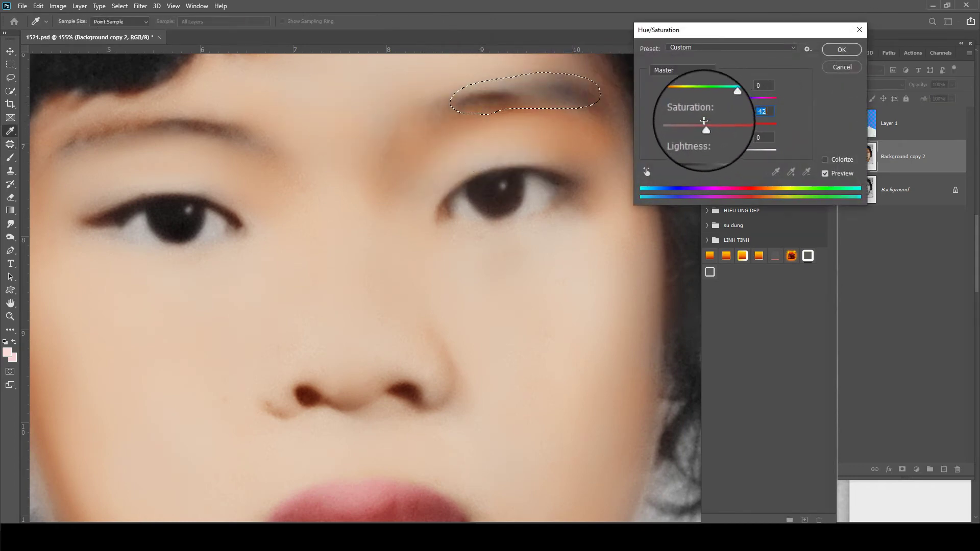
{"action": "key", "text": "Return"}
{"action": "key", "text": "j"}
Step: Feather the left eyebrow 4 px, darken it with Levels, desaturate it, and deselect
{"action": "mouse_move", "coordinate": [48, 143]}
{"action": "left_mouse_down"}
{"action": "mouse_move", "coordinate": [175, 164]}
{"action": "mouse_move", "coordinate": [316, 153]}
{"action": "mouse_move", "coordinate": [212, 154]}
{"action": "left_mouse_up"}
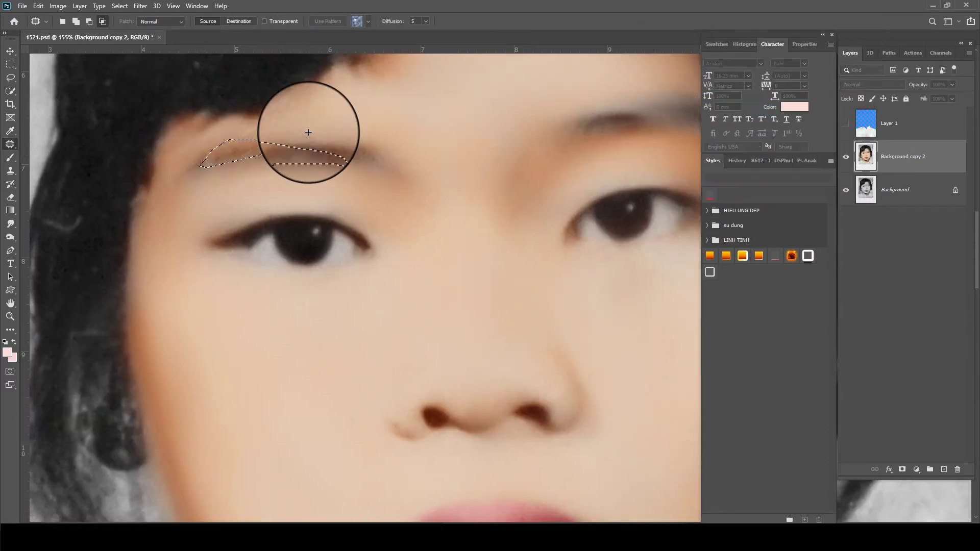
{"action": "key", "text": "shift+F6"}
{"action": "type", "text": "4"}
{"action": "key", "text": "Return"}
{"action": "key", "text": "i"}
{"action": "key", "text": "ctrl+l"}
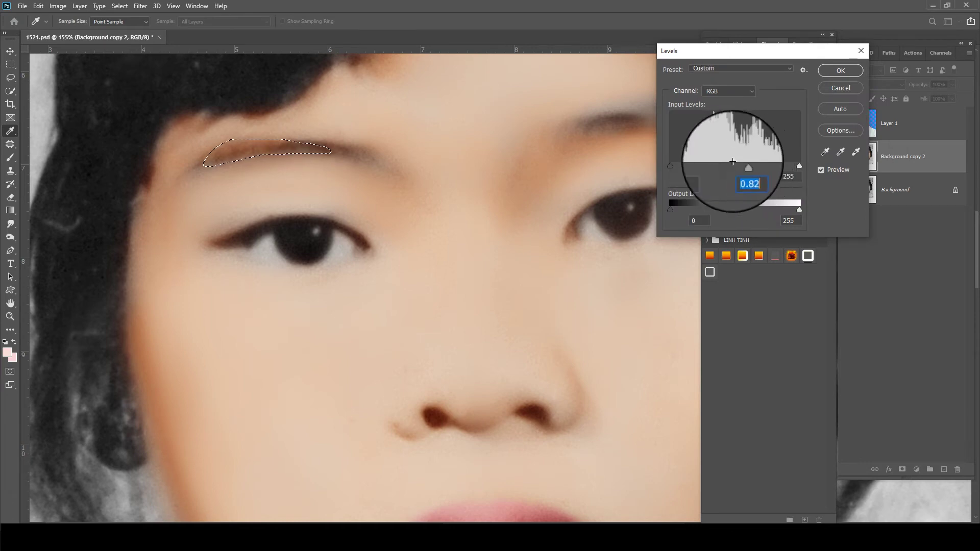
{"action": "key", "text": "Return"}
{"action": "scroll", "coordinate": [372, 164], "scroll_direction": "down", "scroll_amount": 1}
{"action": "key", "text": "ctrl+u"}
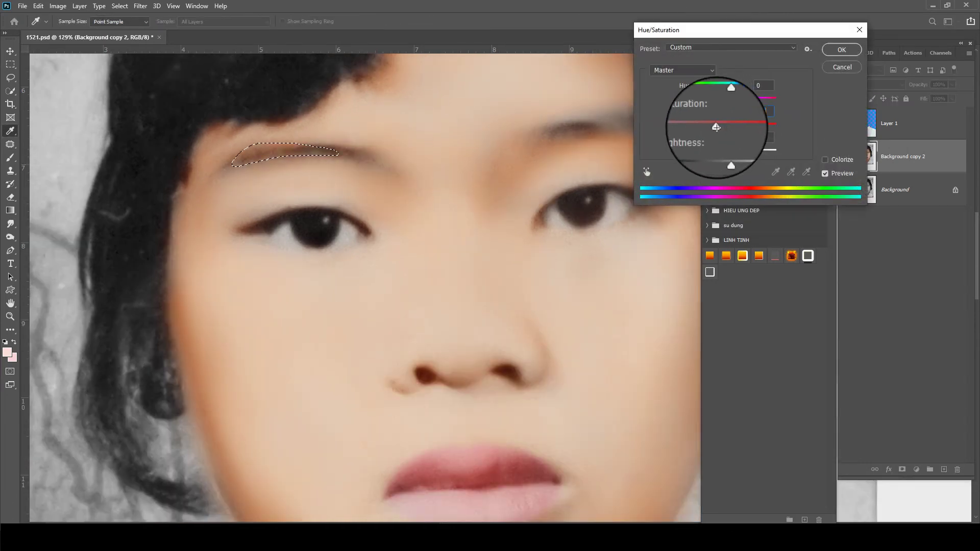
{"action": "key", "text": "Return"}
{"action": "key", "text": "ctrl+d"}
Step: Lasso the right side of the forehead below the hairline with a 30 px soft edge
{"action": "scroll", "coordinate": [532, 125], "scroll_direction": "down", "scroll_amount": 5}
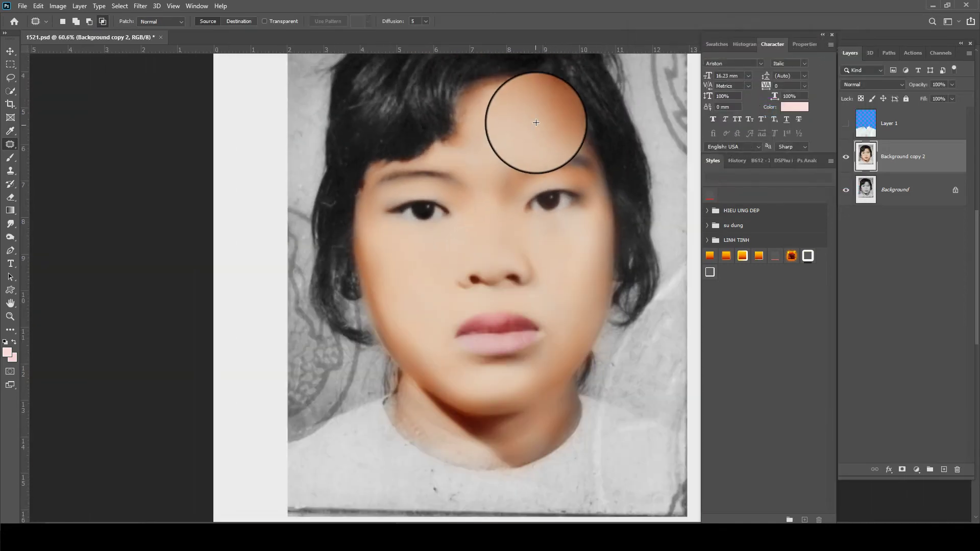
{"action": "key", "text": "j"}
{"action": "key", "text": "l"}
{"action": "left_click_drag", "start_coordinate": [544, 105], "coordinate": [516, 123]}
{"action": "left_click", "coordinate": [61, 7]}
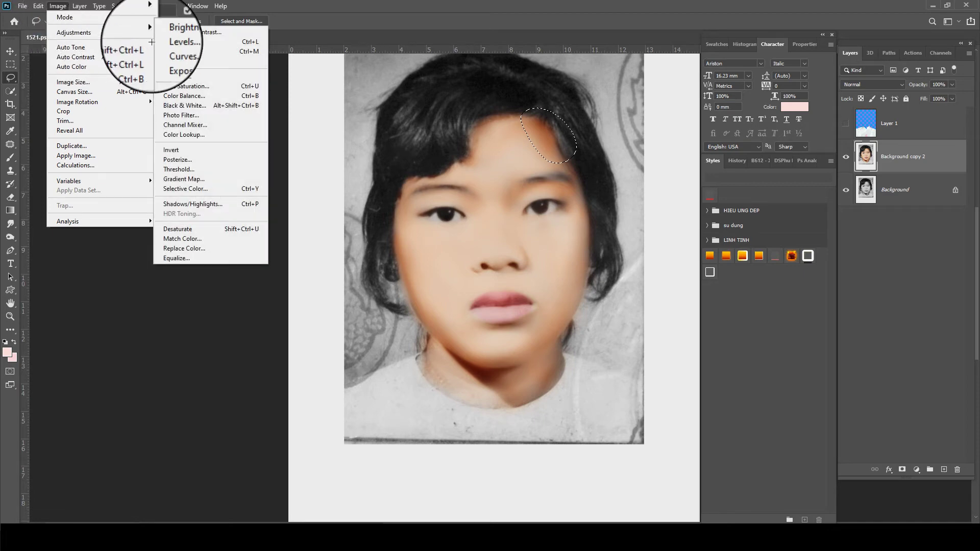
{"action": "mouse_move", "coordinate": [74, 32]}
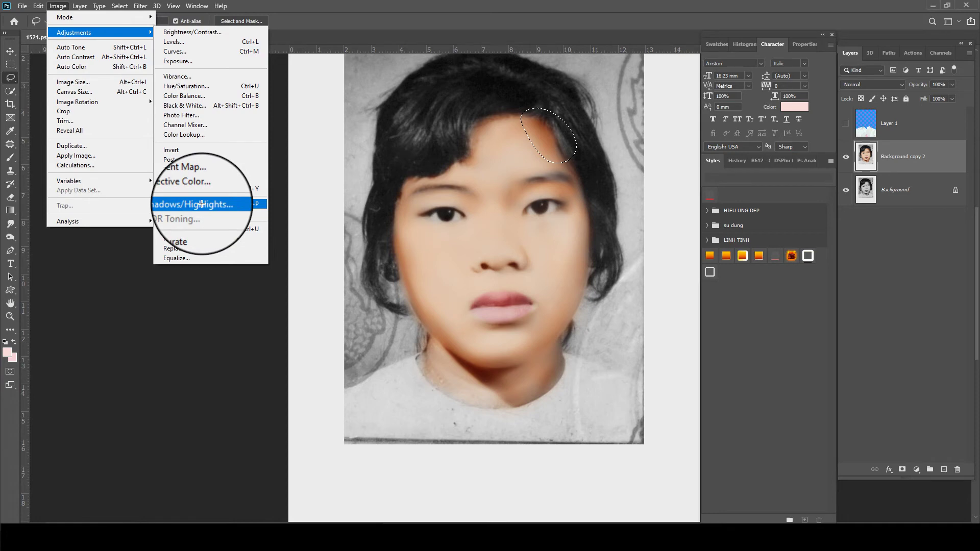
Step: Apply Shadows/Highlights (Shadows 35), then lower Black in the Reds with Selective Color
{"action": "left_click", "coordinate": [202, 203]}
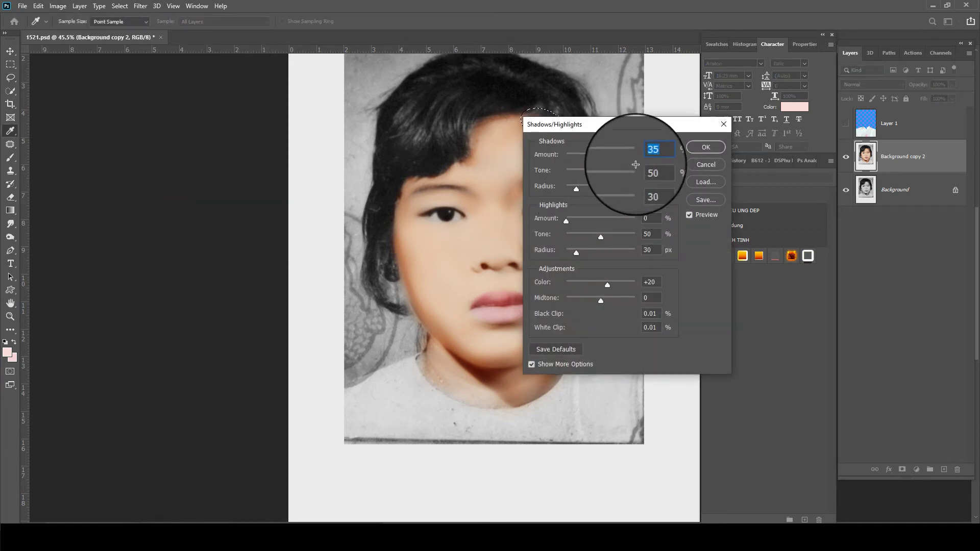
{"action": "key", "text": "Return"}
{"action": "left_click", "coordinate": [54, 5]}
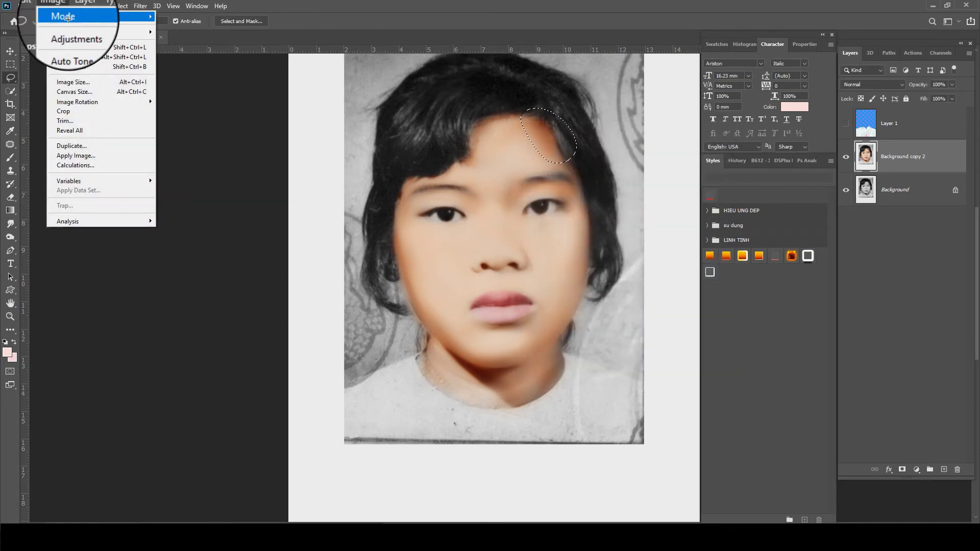
{"action": "mouse_move", "coordinate": [73, 32]}
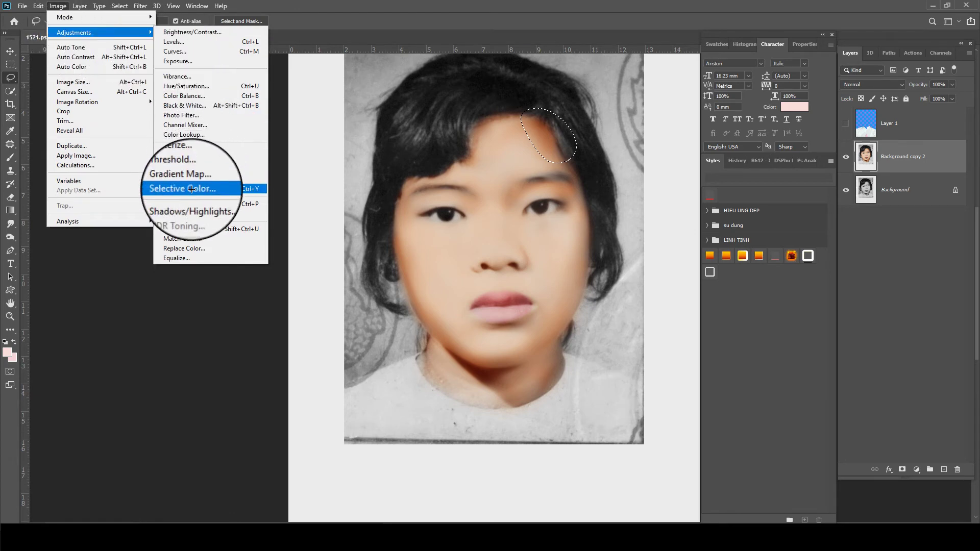
{"action": "left_click", "coordinate": [192, 189]}
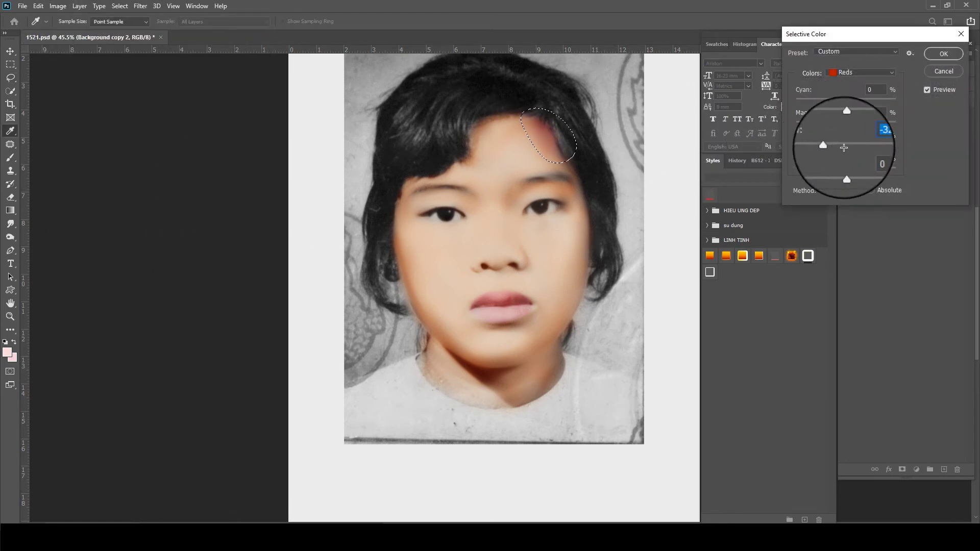
{"action": "left_click_drag", "start_coordinate": [846, 167], "coordinate": [816, 169]}
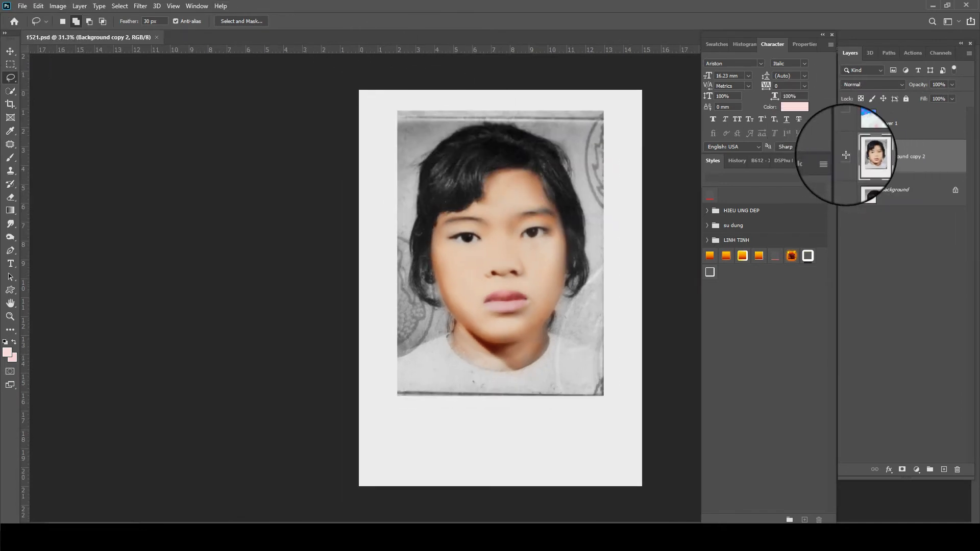
Step: Compare with the colour layer toggled, show the white ao dai Layer 1, and select Background
{"action": "left_click", "coordinate": [845, 157]}
{"action": "left_click", "coordinate": [845, 157]}
{"action": "left_click", "coordinate": [845, 124]}
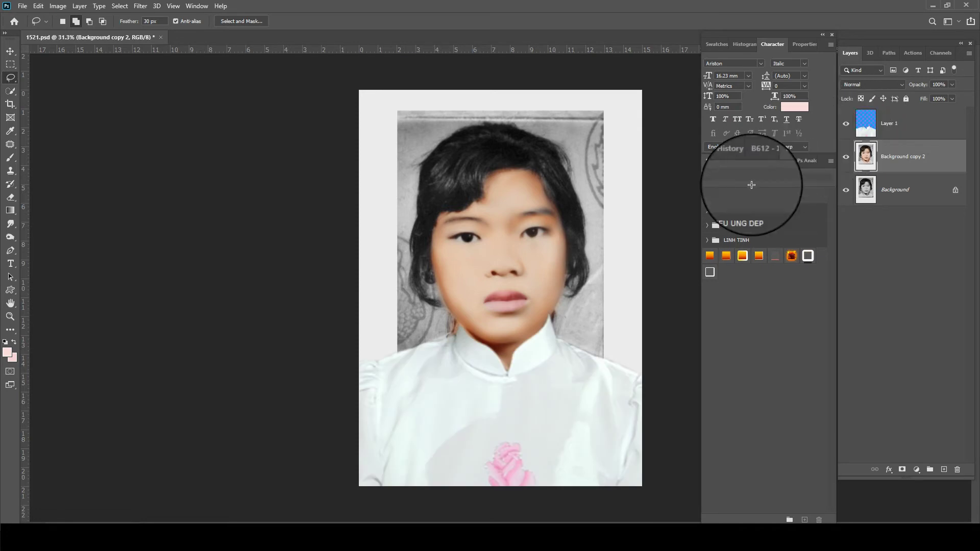
{"action": "left_click", "coordinate": [862, 184]}
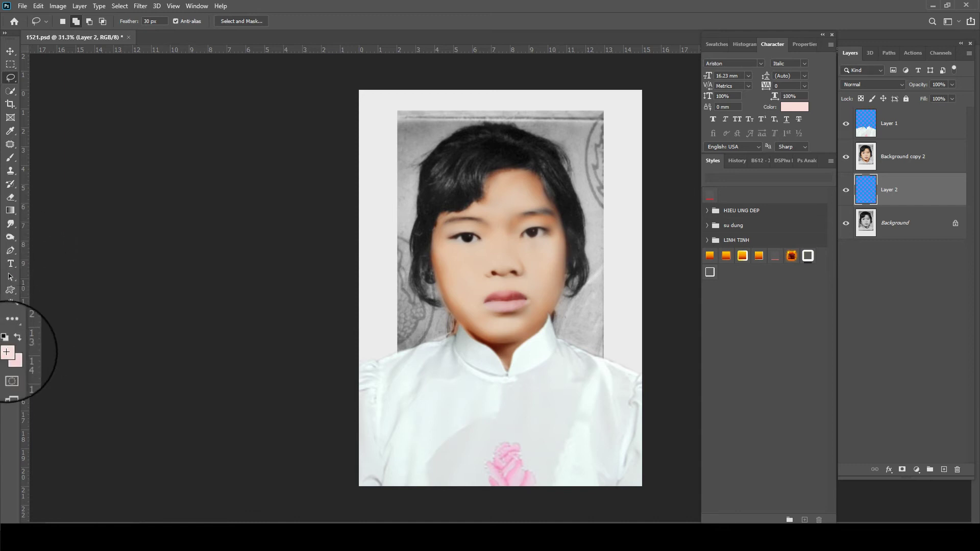
Step: Set the foreground to bright blue and fill Layer 2 with a blue radial gradient
{"action": "left_click", "coordinate": [5, 356]}
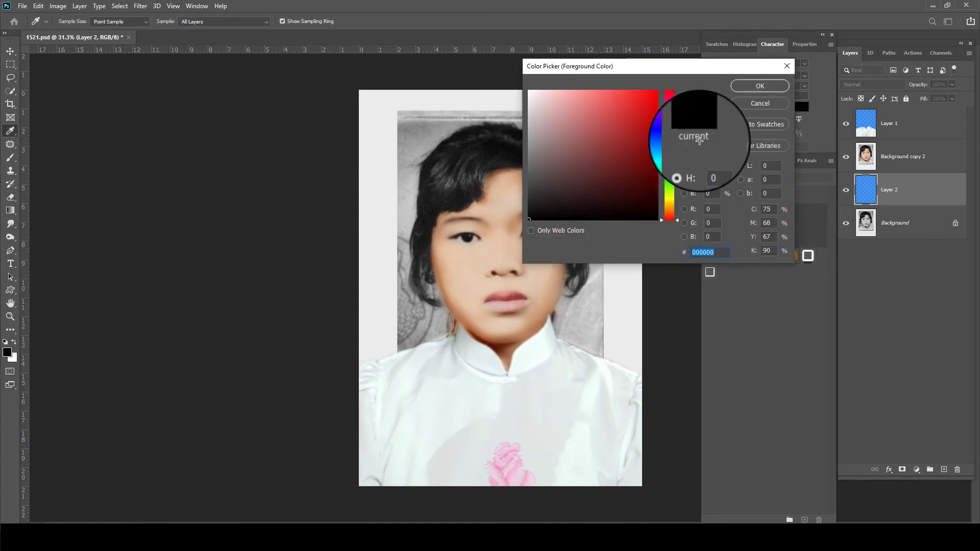
{"action": "left_click", "coordinate": [669, 145]}
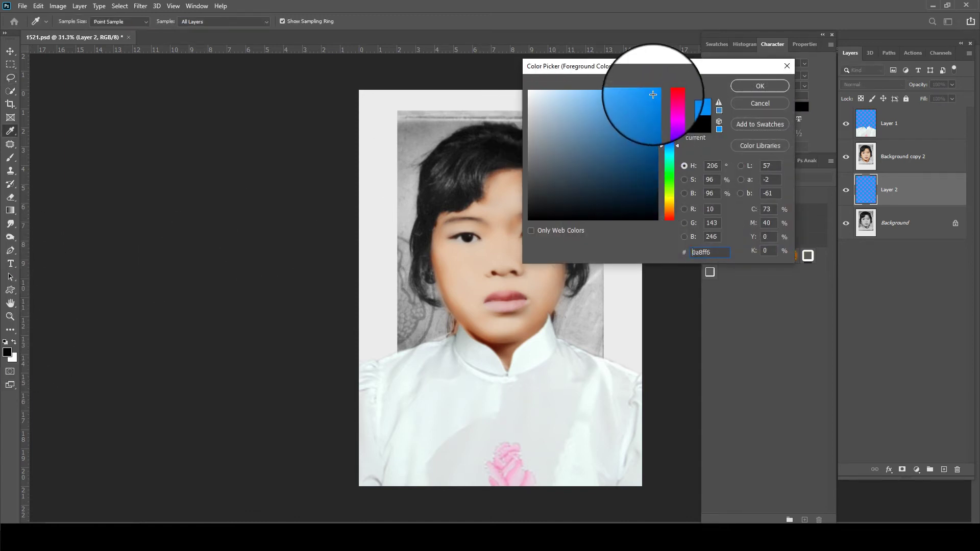
{"action": "key", "text": "Return"}
{"action": "key", "text": "g"}
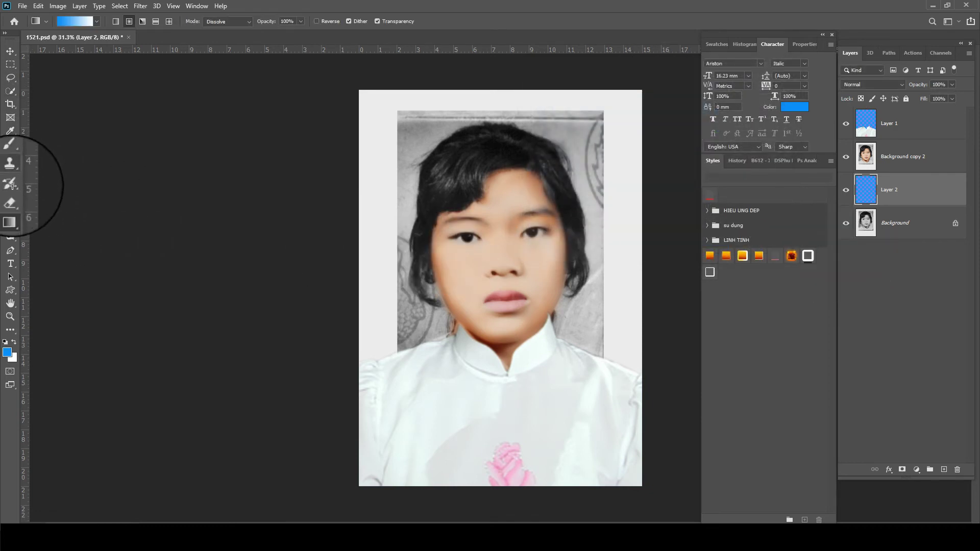
{"action": "right_click", "coordinate": [11, 210]}
{"action": "left_click", "coordinate": [44, 212]}
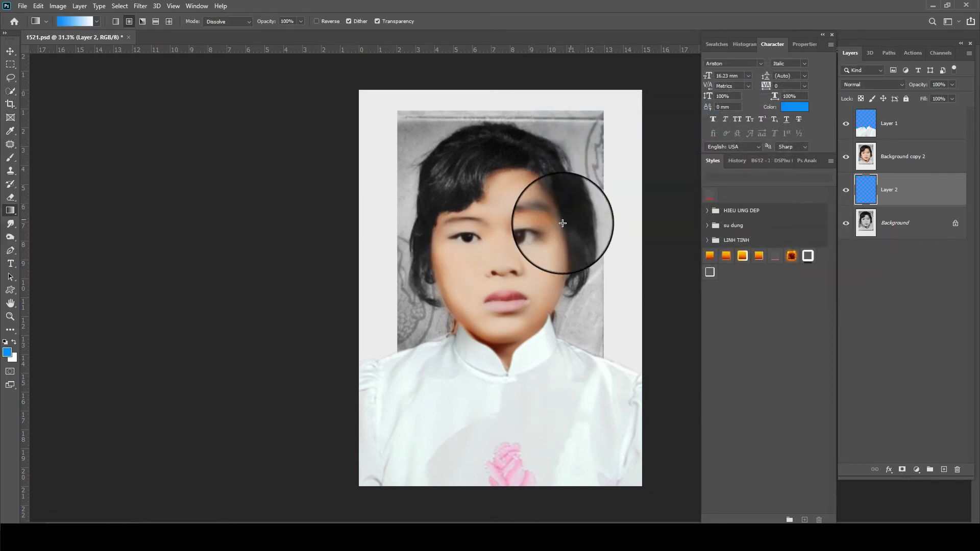
{"action": "left_click_drag", "start_coordinate": [497, 236], "coordinate": [507, 338]}
{"action": "key", "text": "x"}
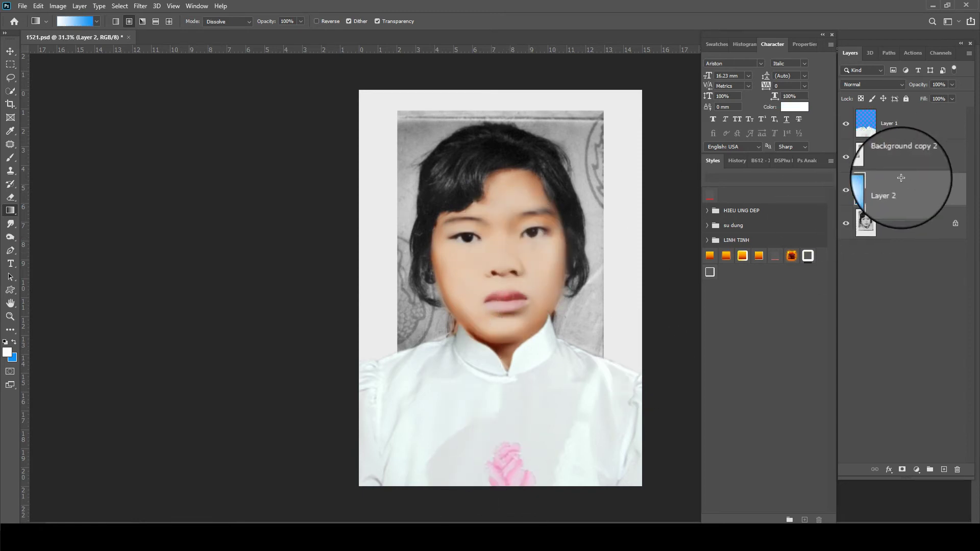
Step: Check the gradient by toggling the portrait, then make Background copy 2 the active layer
{"action": "left_click", "coordinate": [846, 155]}
{"action": "left_click", "coordinate": [846, 156]}
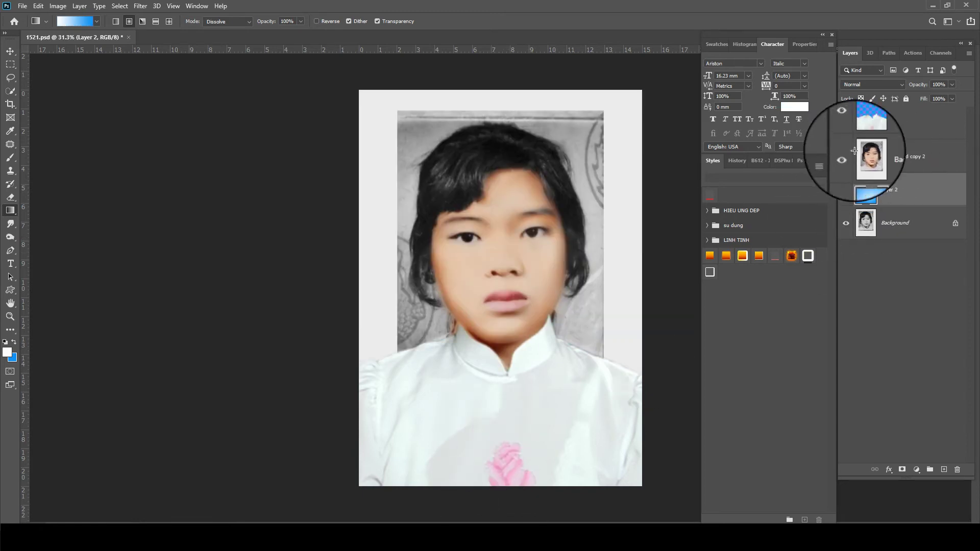
{"action": "left_click", "coordinate": [901, 157]}
{"action": "scroll", "coordinate": [460, 306], "scroll_direction": "up", "scroll_amount": 3}
Step: Hide the white ao dai layer and start a pen path down the jawline
{"action": "scroll", "coordinate": [453, 280], "scroll_direction": "up", "scroll_amount": 2}
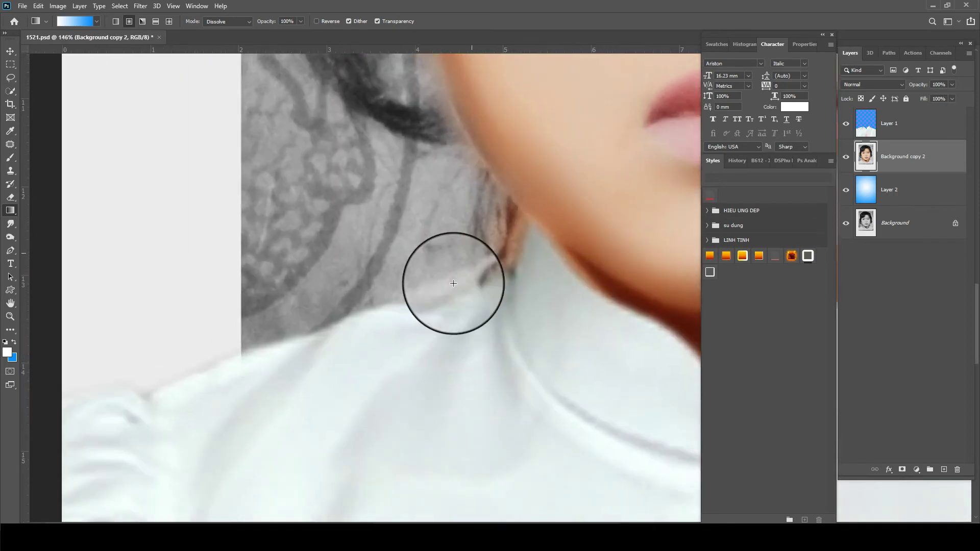
{"action": "left_click", "coordinate": [846, 123]}
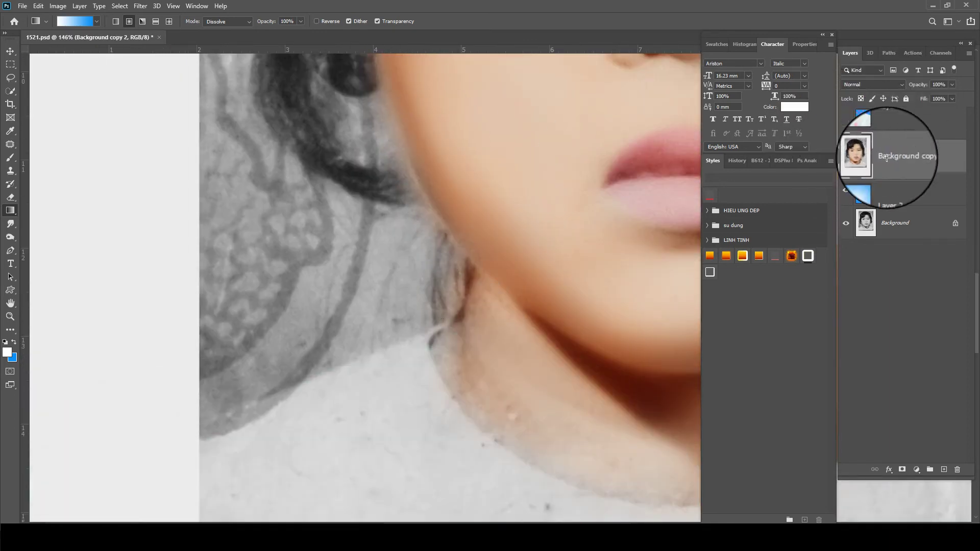
{"action": "key", "text": "p"}
{"action": "left_click", "coordinate": [473, 268]}
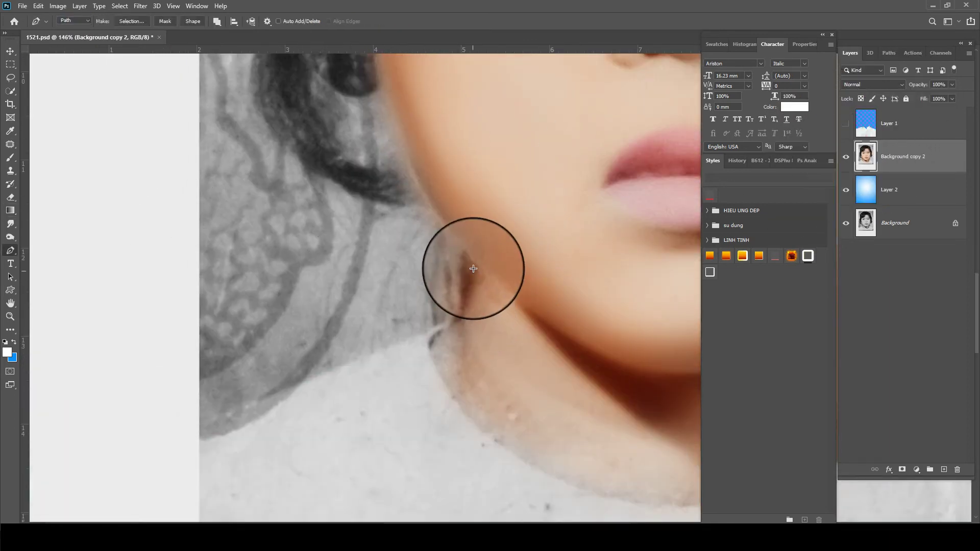
{"action": "left_click", "coordinate": [473, 262]}
{"action": "scroll", "coordinate": [437, 346], "scroll_direction": "up", "scroll_amount": 5}
{"action": "left_click", "coordinate": [475, 402]}
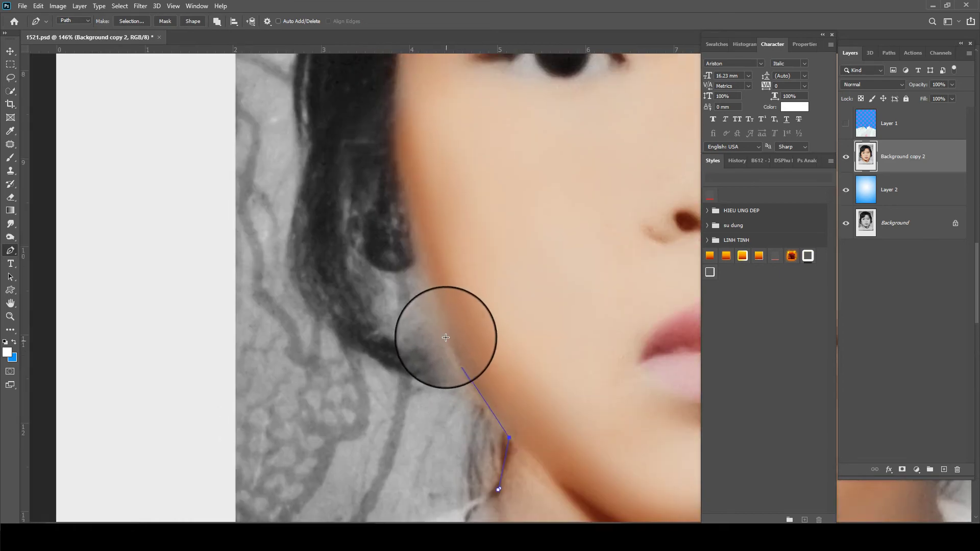
{"action": "left_click", "coordinate": [455, 357]}
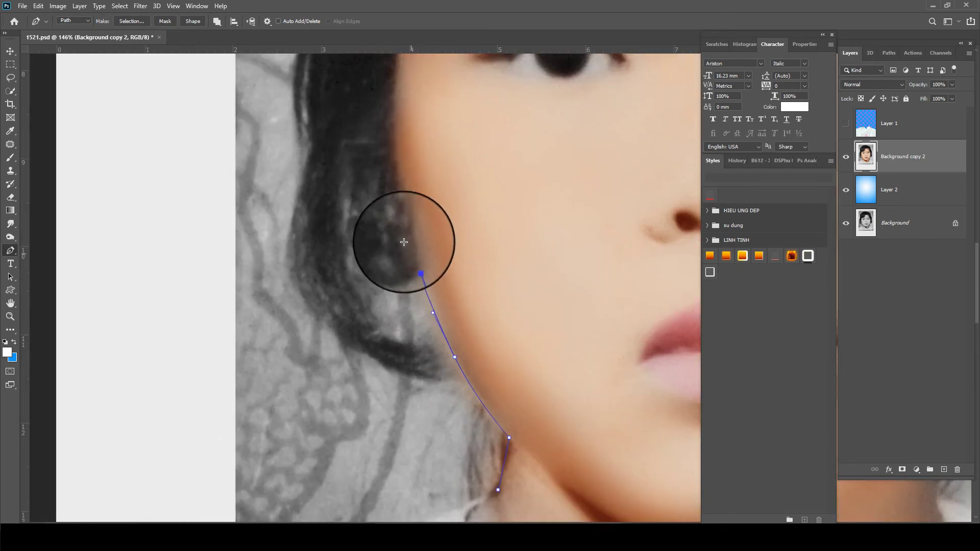
Step: Continue the pen path around the jaw curve toward the hair edge
{"action": "scroll", "coordinate": [404, 253], "scroll_direction": "down", "scroll_amount": 5}
{"action": "left_click", "coordinate": [406, 324]}
{"action": "scroll", "coordinate": [385, 332], "scroll_direction": "up", "scroll_amount": 2}
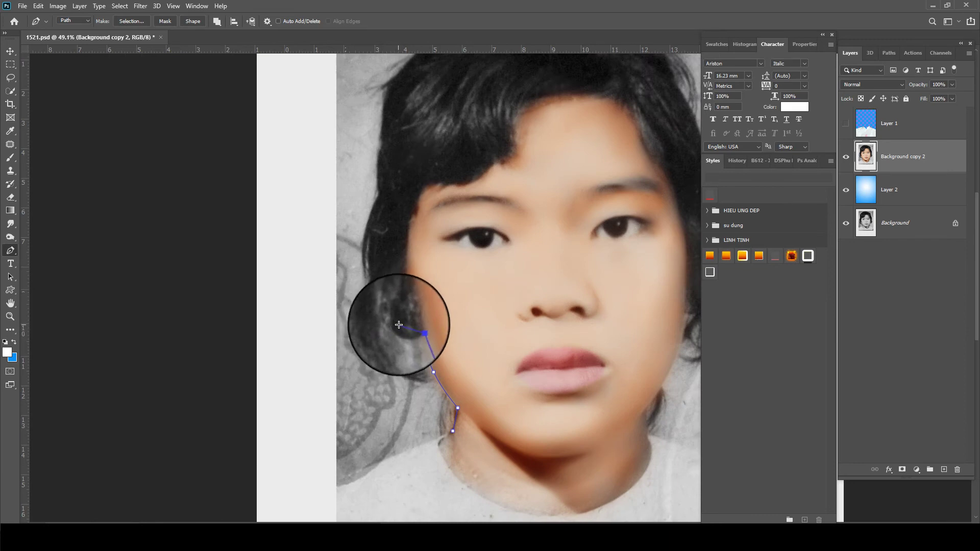
{"action": "left_click", "coordinate": [424, 324]}
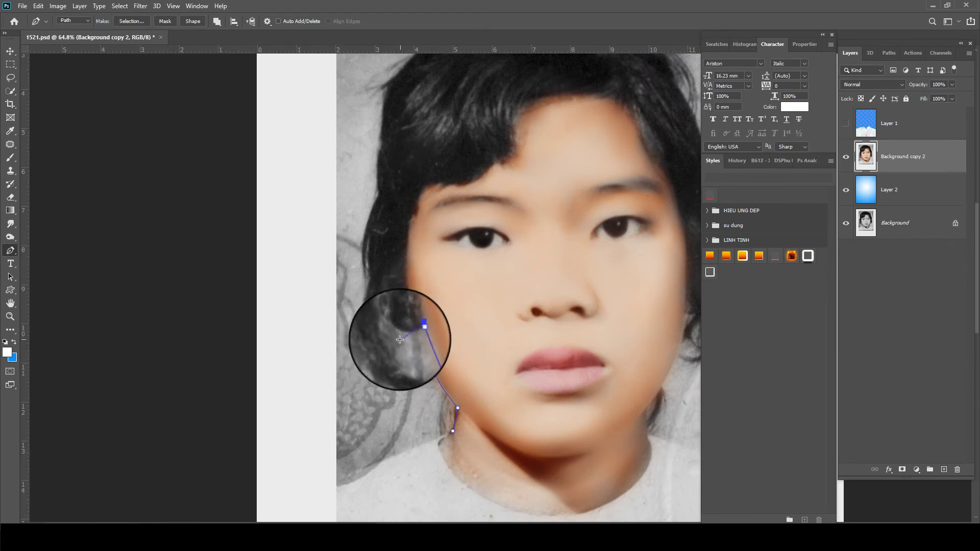
{"action": "left_click", "coordinate": [425, 368]}
{"action": "left_click", "coordinate": [433, 386]}
{"action": "left_click", "coordinate": [395, 389]}
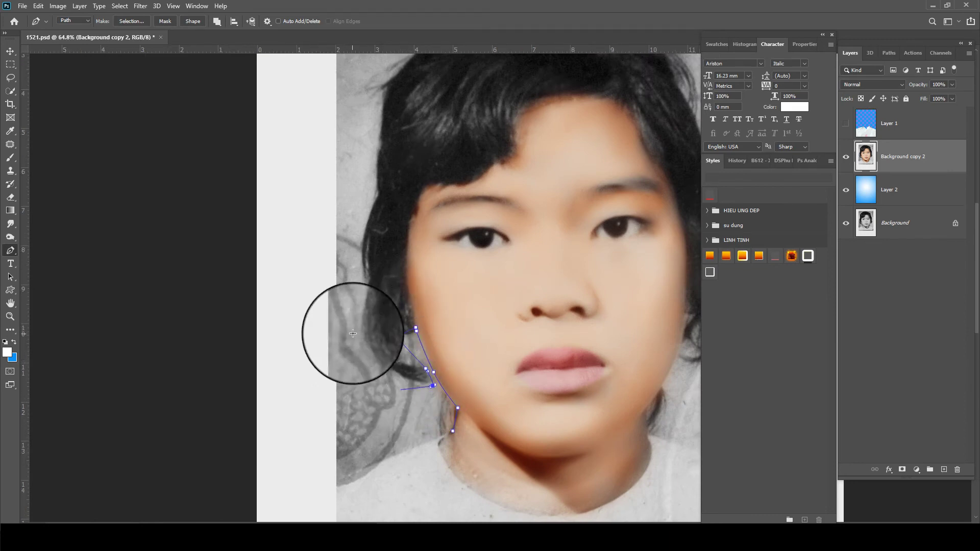
Step: Curve the path up the left hair edge, over the top, and down the right side
{"action": "left_click_drag", "start_coordinate": [353, 325], "coordinate": [351, 295]}
{"action": "left_click_drag", "start_coordinate": [359, 153], "coordinate": [311, 342]}
{"action": "left_click", "coordinate": [314, 398]}
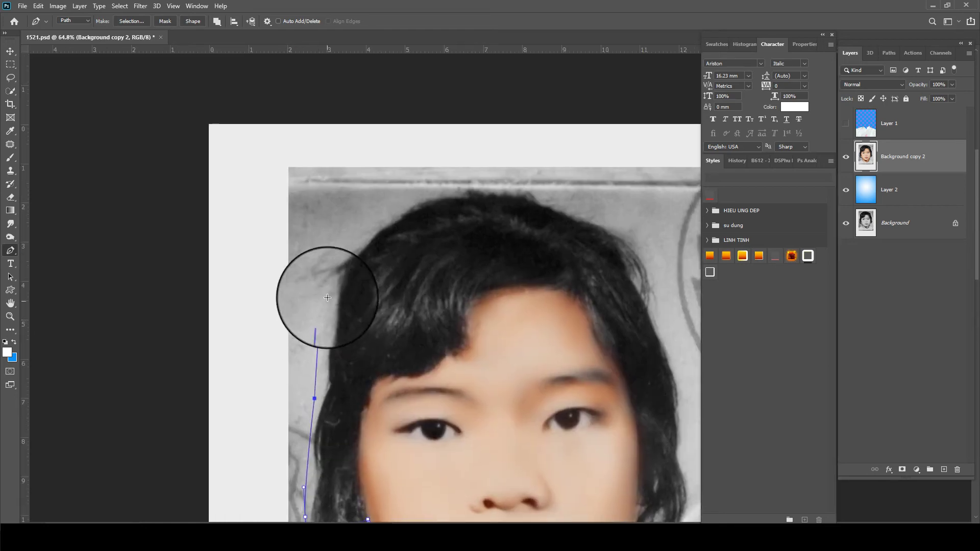
{"action": "left_click", "coordinate": [331, 284]}
{"action": "left_click_drag", "start_coordinate": [366, 220], "coordinate": [407, 194]}
{"action": "left_click", "coordinate": [515, 177]}
{"action": "left_click", "coordinate": [565, 192]}
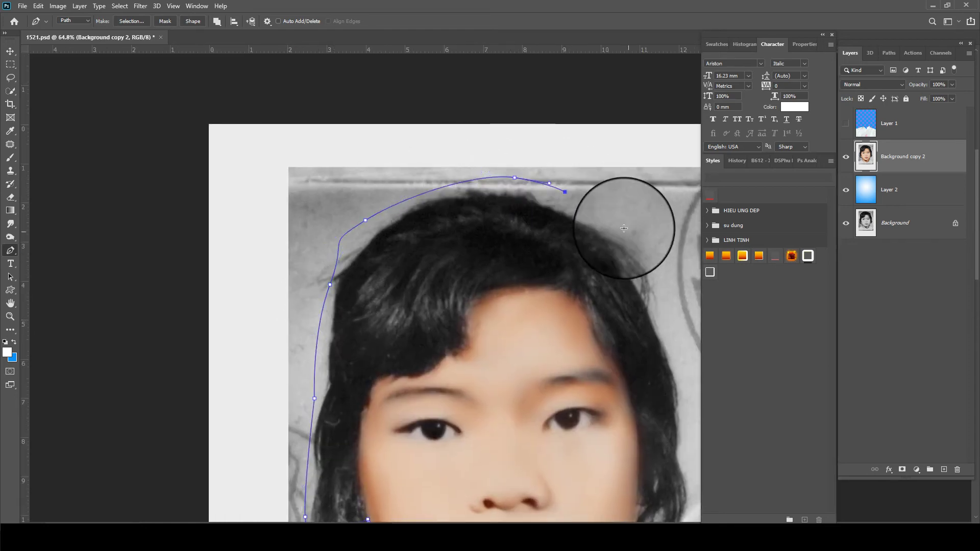
{"action": "mouse_move", "coordinate": [636, 234]}
{"action": "left_mouse_down"}
{"action": "mouse_move", "coordinate": [451, 179]}
{"action": "mouse_move", "coordinate": [484, 233]}
{"action": "left_mouse_up"}
{"action": "left_click_drag", "start_coordinate": [495, 298], "coordinate": [504, 147]}
{"action": "left_click", "coordinate": [511, 175]}
{"action": "left_click", "coordinate": [528, 275]}
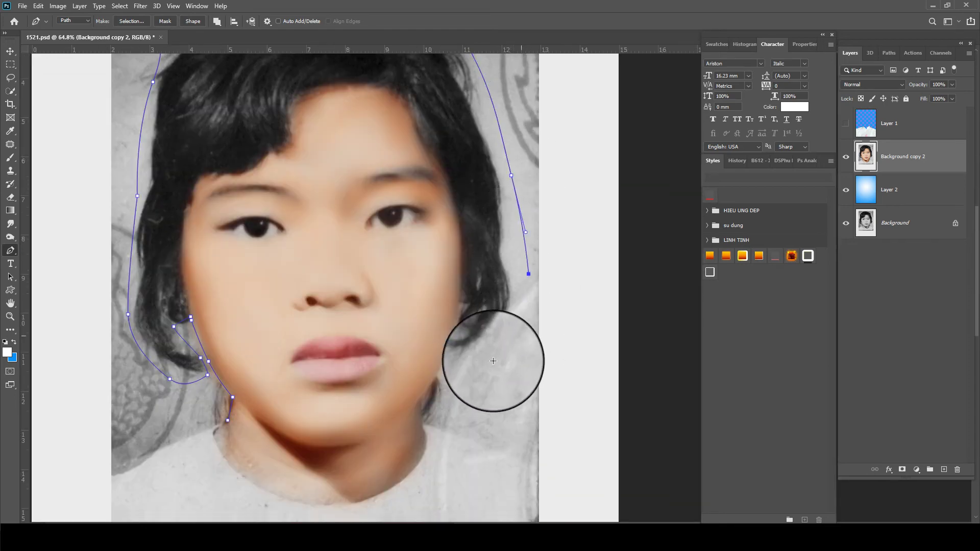
{"action": "left_click", "coordinate": [526, 317]}
{"action": "left_click_drag", "start_coordinate": [520, 339], "coordinate": [508, 351]}
Step: Trace the outline down the jaw and neck to the chin, close it, and load it as a selection
{"action": "scroll", "coordinate": [460, 358], "scroll_direction": "up", "scroll_amount": 2}
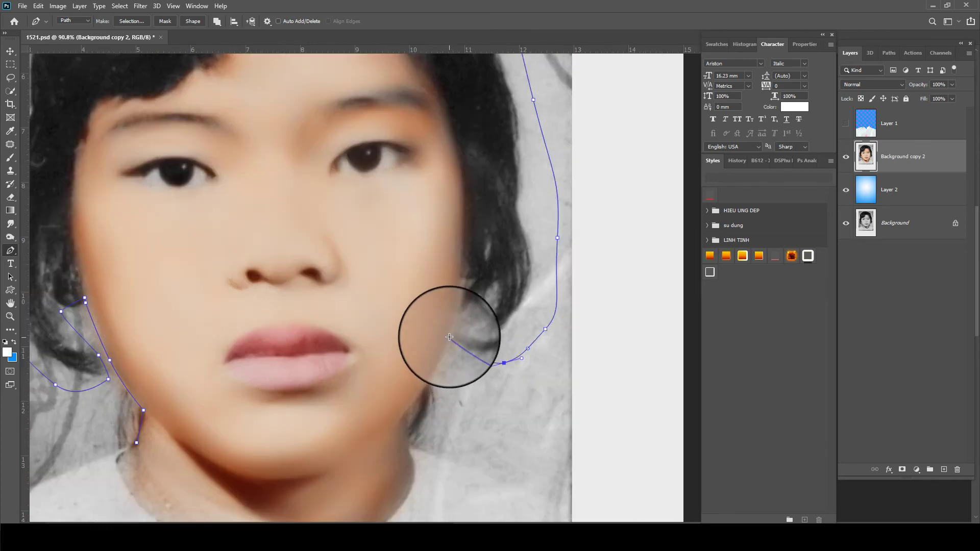
{"action": "left_click", "coordinate": [449, 336]}
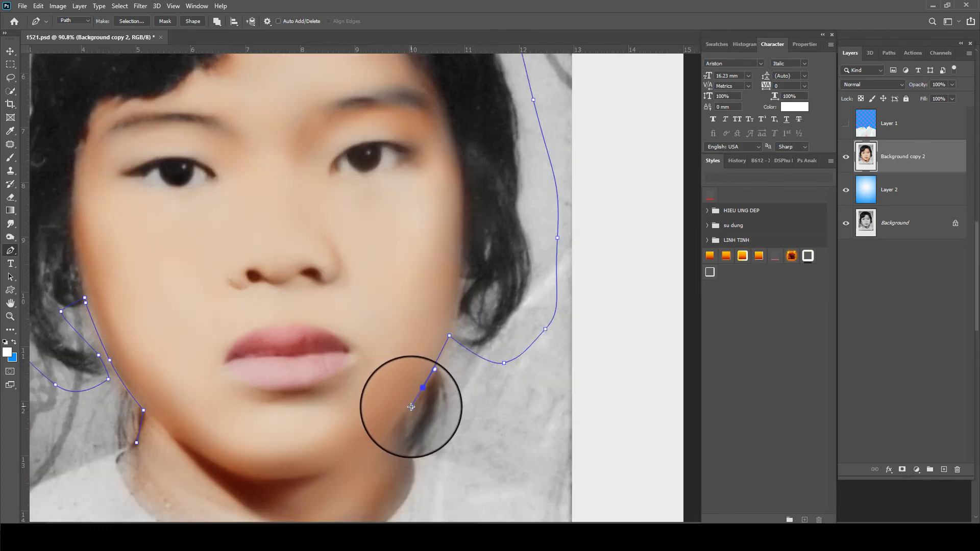
{"action": "left_click", "coordinate": [401, 419]}
{"action": "left_click_drag", "start_coordinate": [415, 438], "coordinate": [431, 350]}
{"action": "left_click", "coordinate": [426, 368]}
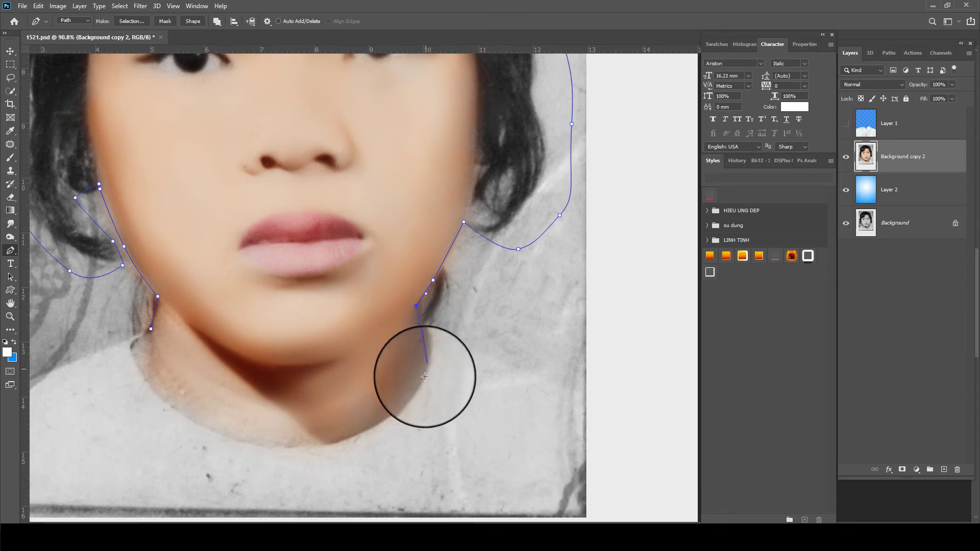
{"action": "left_click", "coordinate": [376, 436]}
{"action": "left_click", "coordinate": [243, 460]}
{"action": "left_click", "coordinate": [151, 329]}
{"action": "key", "text": "ctrl+Return"}
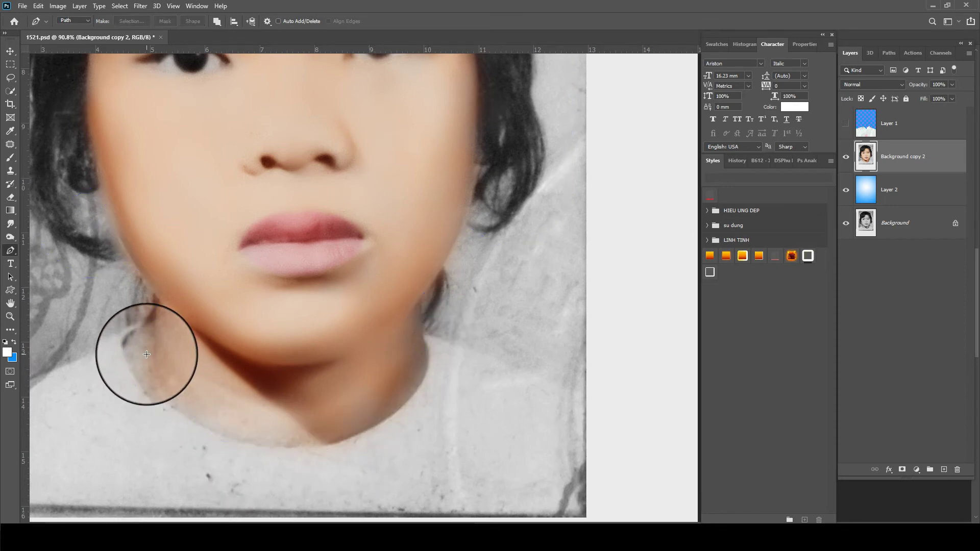
{"action": "key", "text": "shift+F6"}
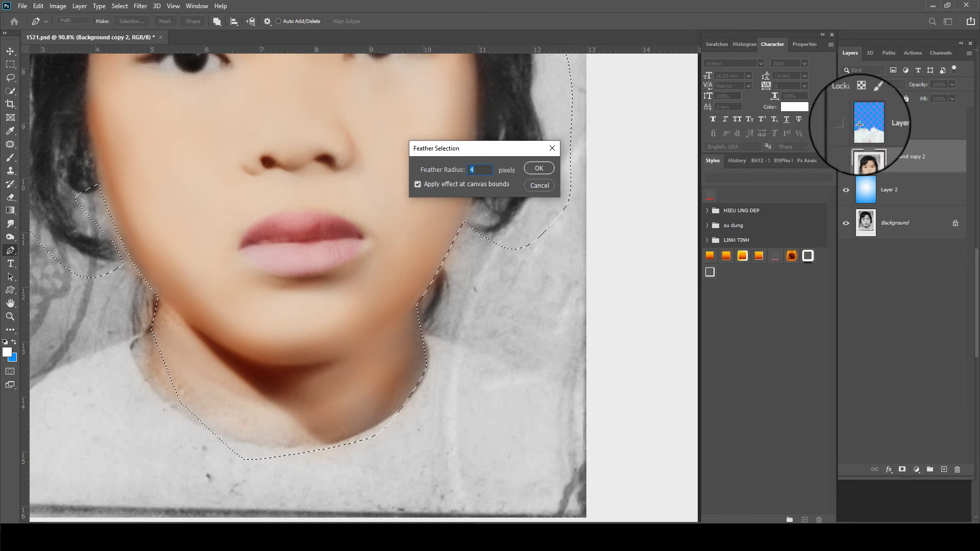
Step: Feather the selection 4 px, copy the face to a new layer, and adjust layer visibility
{"action": "key", "text": "Return"}
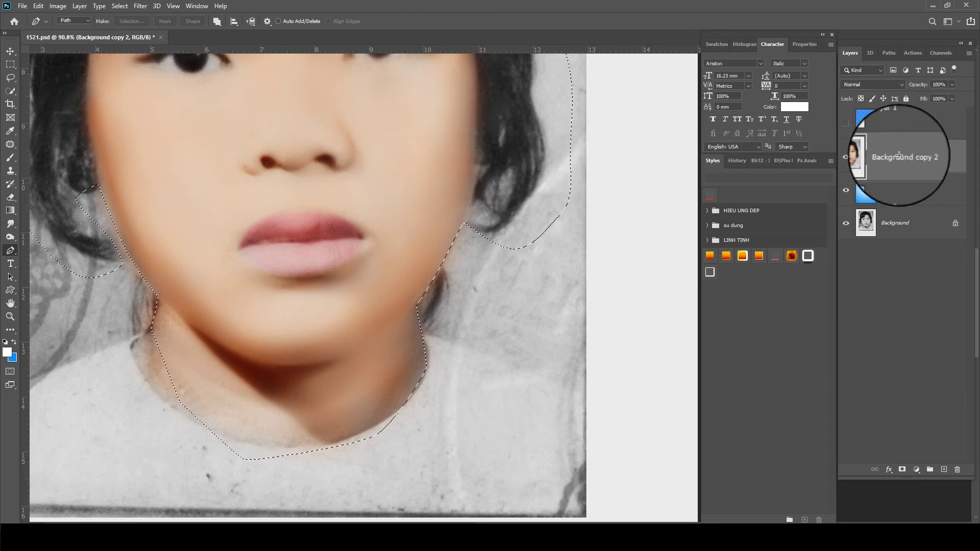
{"action": "key", "text": "ctrl+j"}
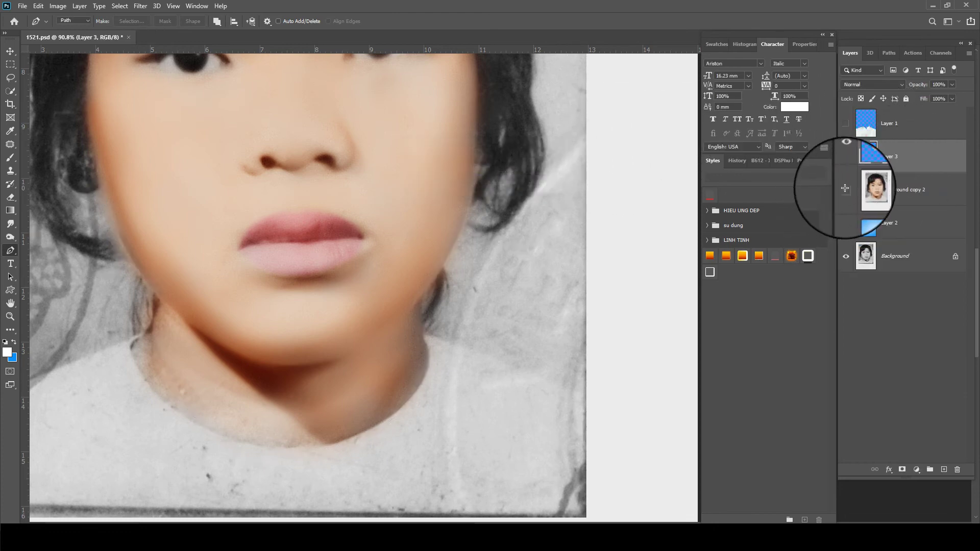
{"action": "left_click", "coordinate": [846, 189]}
{"action": "left_click", "coordinate": [845, 222]}
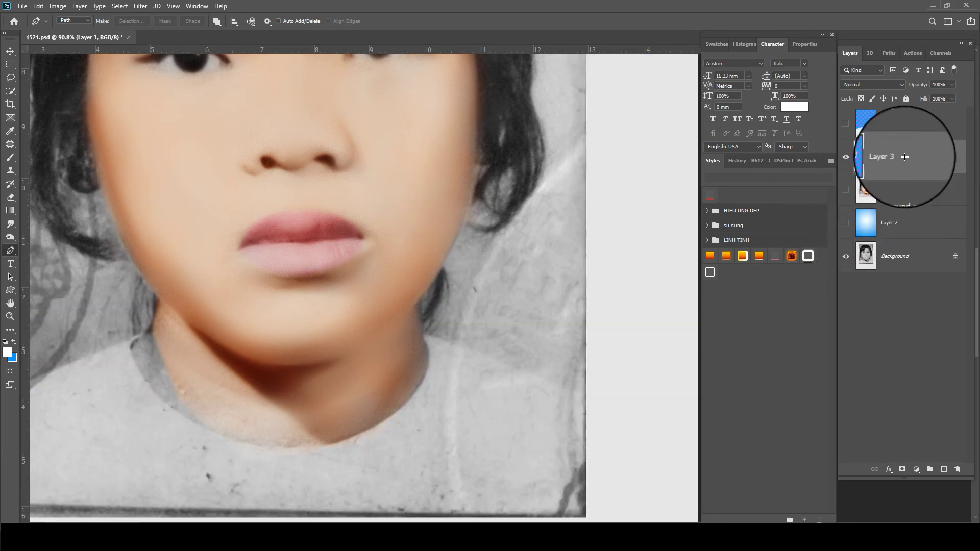
{"action": "left_click", "coordinate": [845, 123]}
Step: Show the blue gradient Layer 2 beneath the face copy and check the stacked layers
{"action": "scroll", "coordinate": [516, 219], "scroll_direction": "down", "scroll_amount": 3}
{"action": "scroll", "coordinate": [516, 219], "scroll_direction": "down", "scroll_amount": 2}
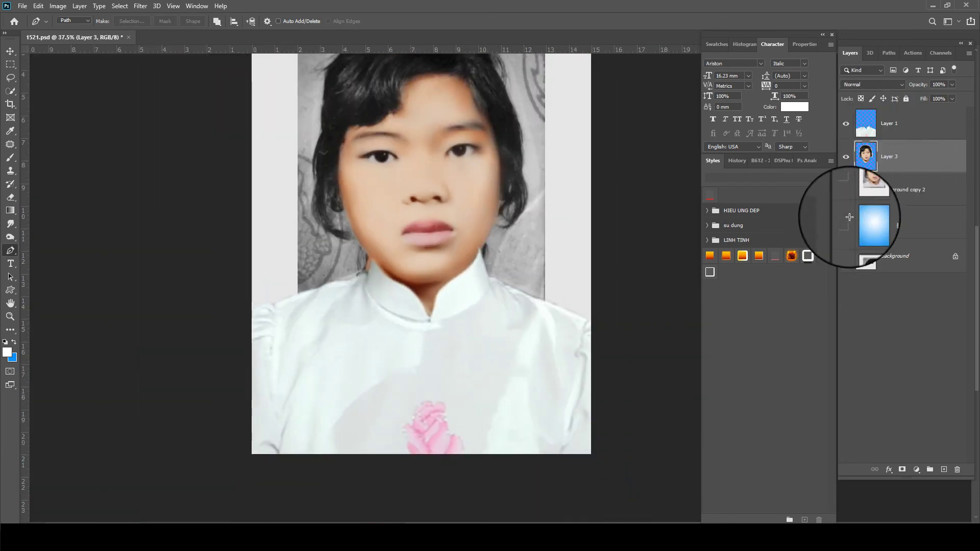
{"action": "left_click", "coordinate": [846, 189]}
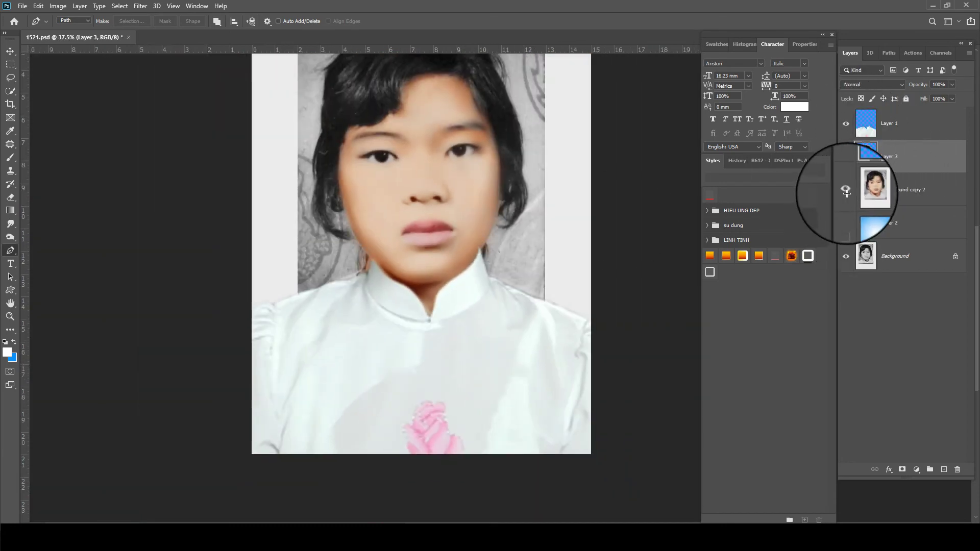
{"action": "left_click", "coordinate": [846, 222]}
{"action": "scroll", "coordinate": [534, 233], "scroll_direction": "down", "scroll_amount": 2}
{"action": "key", "text": "v"}
{"action": "scroll", "coordinate": [532, 350], "scroll_direction": "up", "scroll_amount": 1}
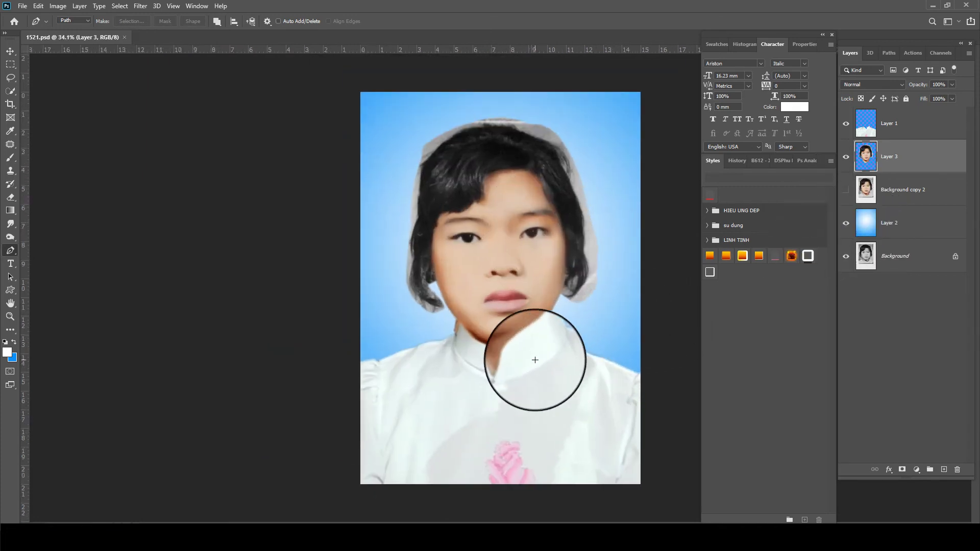
{"action": "scroll", "coordinate": [531, 350], "scroll_direction": "up", "scroll_amount": 2}
{"action": "right_click", "coordinate": [481, 229]}
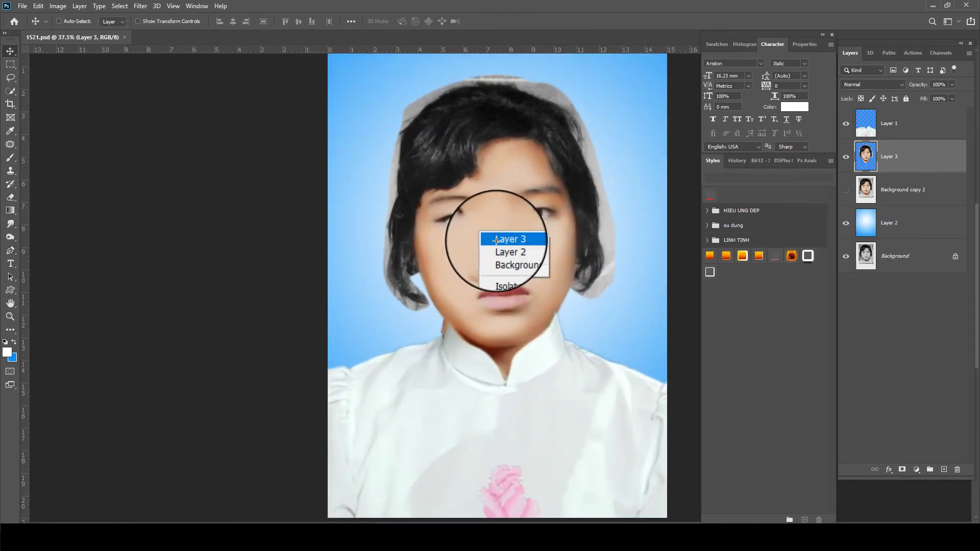
{"action": "scroll", "coordinate": [488, 227], "scroll_direction": "up", "scroll_amount": 4}
{"action": "scroll", "coordinate": [467, 209], "scroll_direction": "up", "scroll_amount": 4}
Step: Set up the Dodge tool with 17% exposure and Midtones range
{"action": "key", "text": "o"}
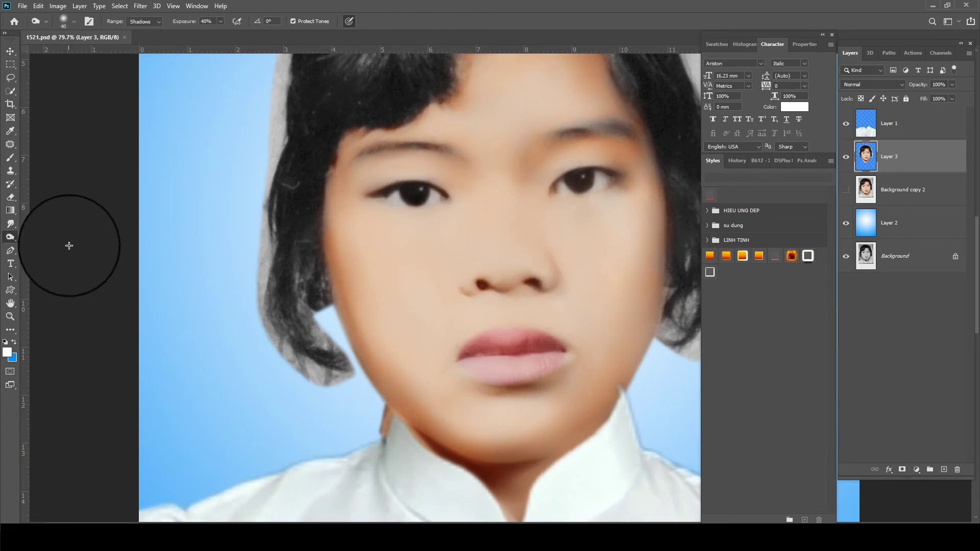
{"action": "right_click", "coordinate": [16, 242]}
{"action": "left_click", "coordinate": [39, 238]}
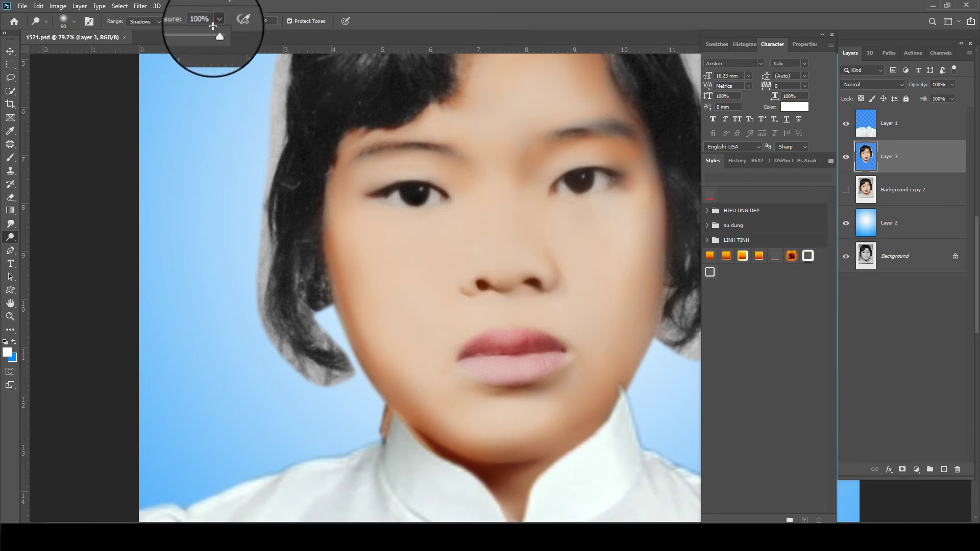
{"action": "left_click_drag", "start_coordinate": [501, 273], "coordinate": [499, 228]}
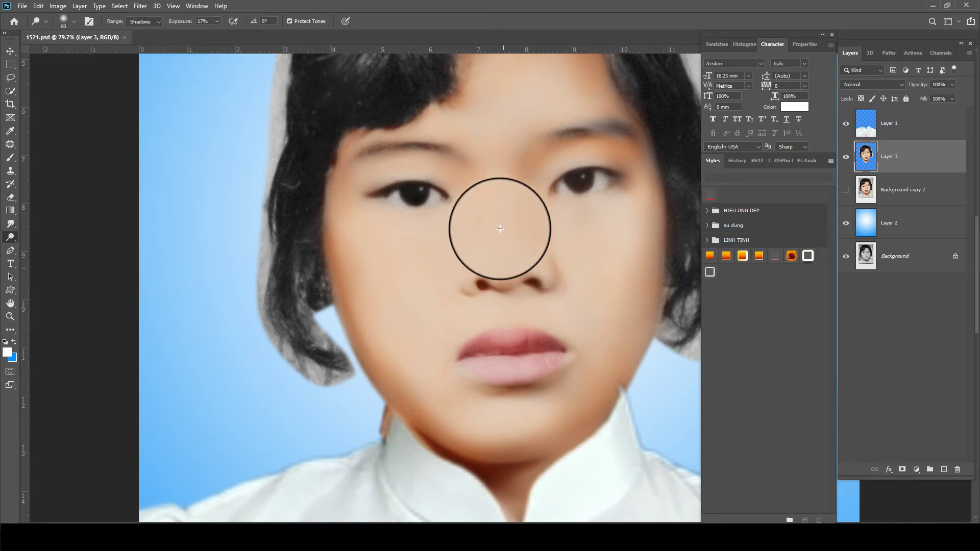
{"action": "left_click", "coordinate": [145, 22]}
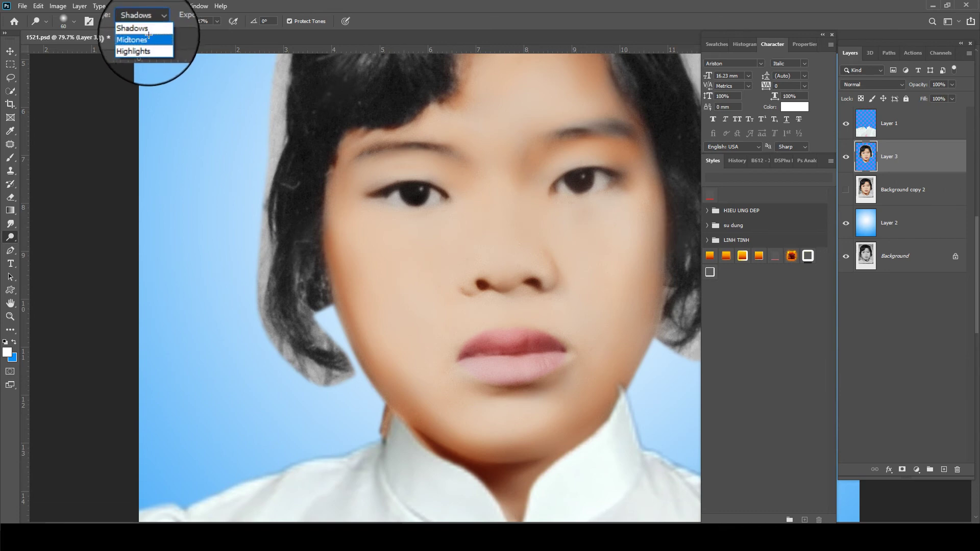
{"action": "left_click", "coordinate": [147, 39]}
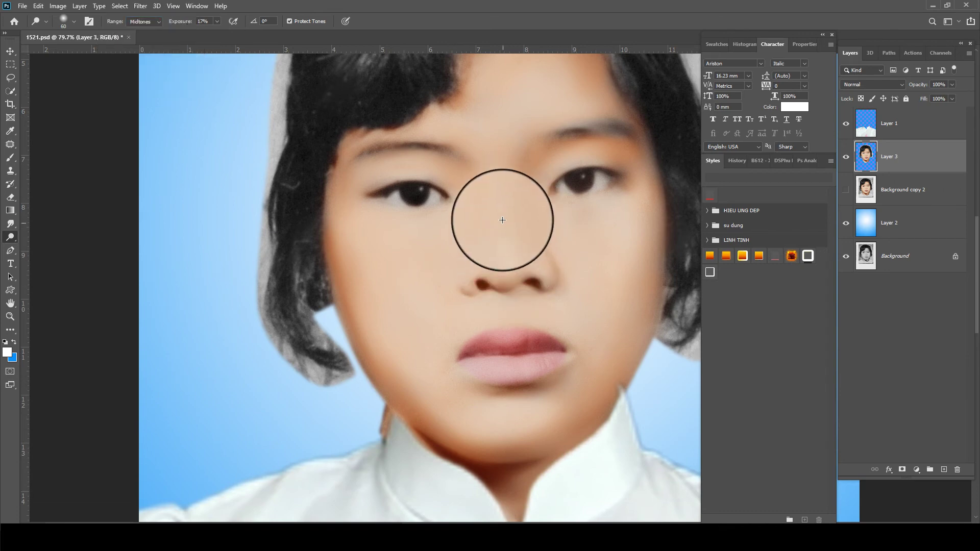
Step: Dodge the nose bridge between the eyes and fade the stroke to 57%
{"action": "left_click_drag", "start_coordinate": [502, 269], "coordinate": [499, 192]}
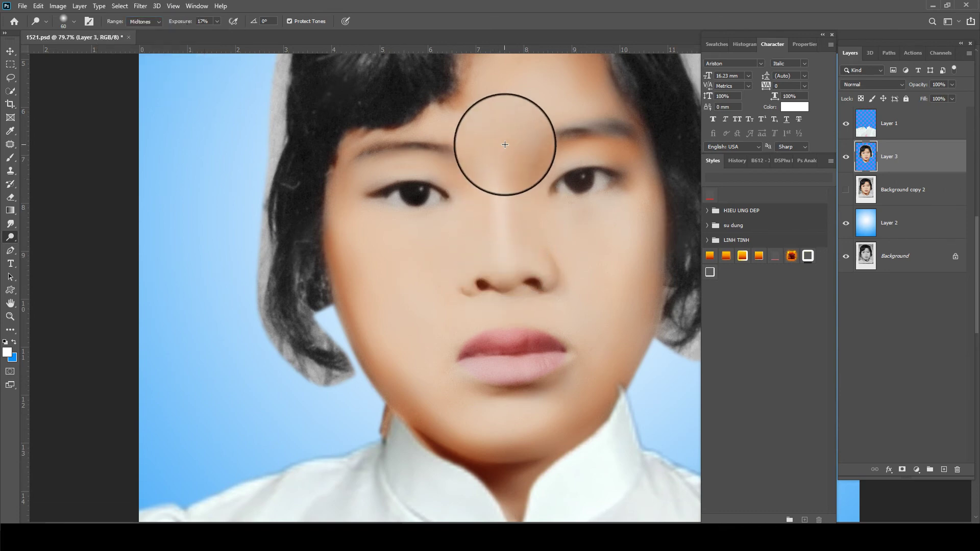
{"action": "key", "text": "ctrl+shift+f"}
{"action": "left_click_drag", "start_coordinate": [567, 138], "coordinate": [546, 136]}
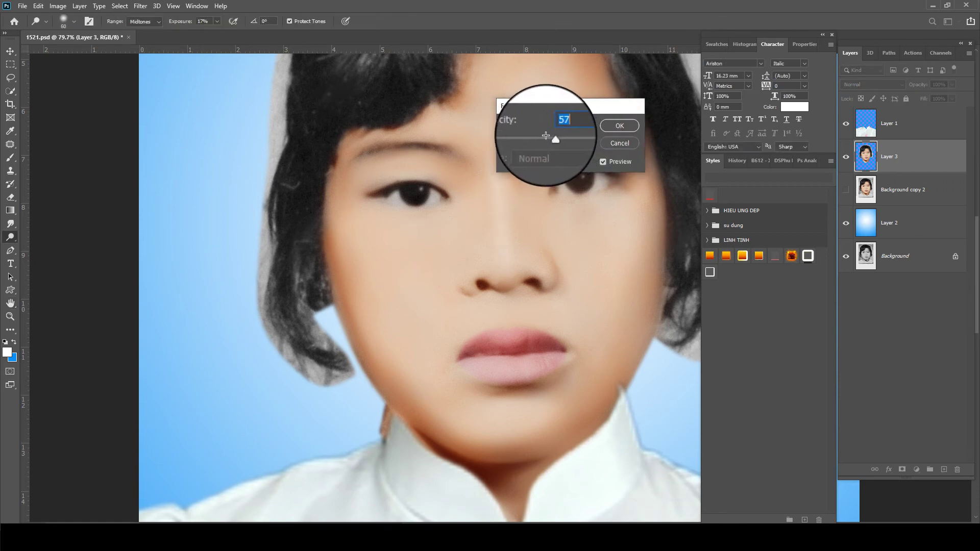
{"action": "key", "text": "Return"}
{"action": "scroll", "coordinate": [534, 154], "scroll_direction": "down", "scroll_amount": 1}
{"action": "scroll", "coordinate": [360, 300], "scroll_direction": "down", "scroll_amount": 4}
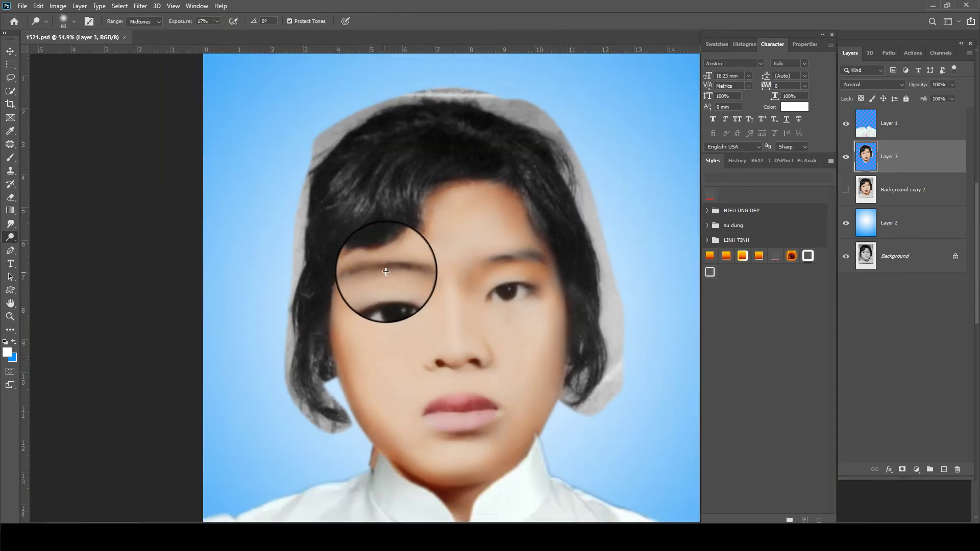
{"action": "scroll", "coordinate": [390, 263], "scroll_direction": "down", "scroll_amount": 3}
{"action": "scroll", "coordinate": [441, 386], "scroll_direction": "down", "scroll_amount": 3}
Step: Pick the ao dai Layer 1 from the canvas and enter then exit Free Transform
{"action": "key", "text": "v"}
{"action": "right_click", "coordinate": [492, 313]}
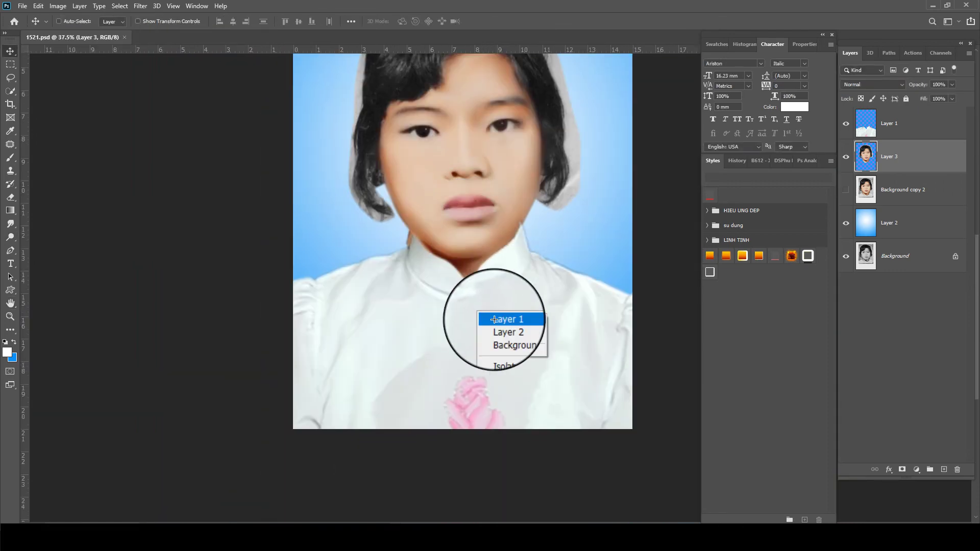
{"action": "left_click", "coordinate": [503, 319]}
{"action": "key", "text": "ctrl+t"}
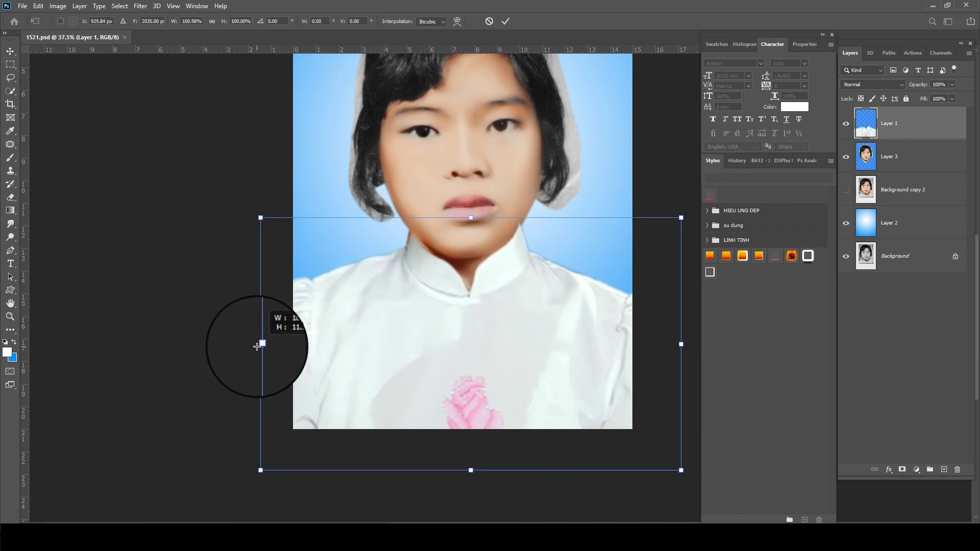
{"action": "key", "text": "Return"}
Step: With a smaller Eraser, clean grey leftovers beside the left side of the neck
{"action": "key", "text": "e"}
{"action": "scroll", "coordinate": [556, 215], "scroll_direction": "up", "scroll_amount": 3}
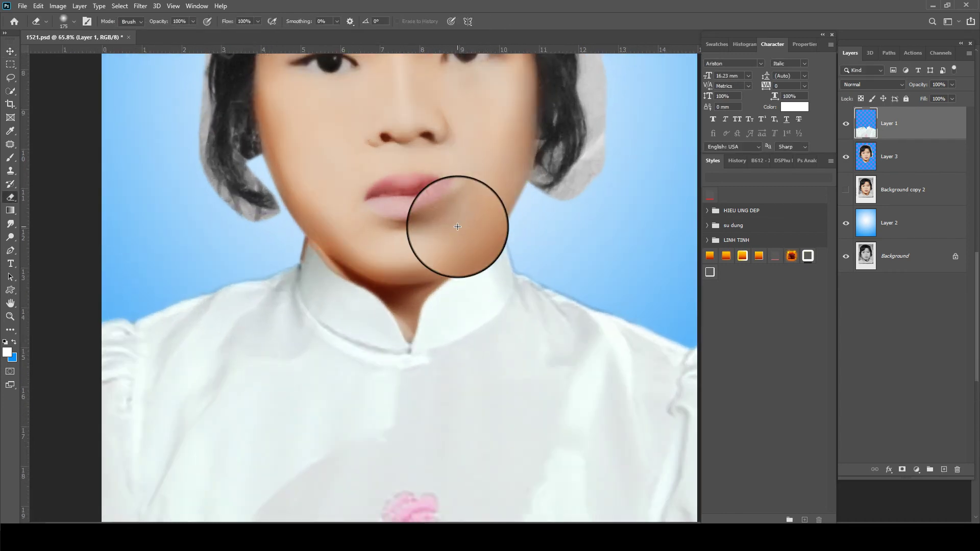
{"action": "scroll", "coordinate": [458, 227], "scroll_direction": "up", "scroll_amount": 2}
{"action": "key", "text": "bracketleft"}
{"action": "key", "text": "bracketleft"}
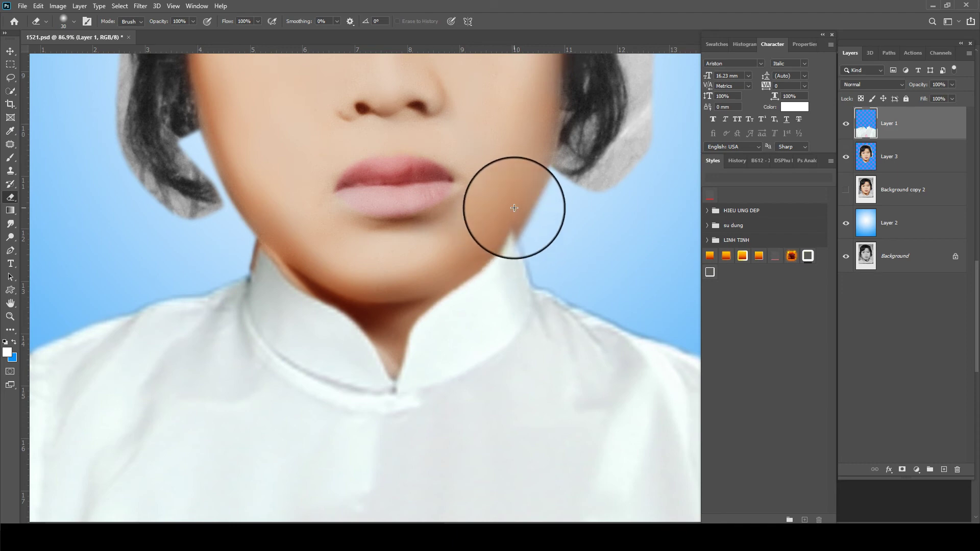
{"action": "key", "text": "Tab"}
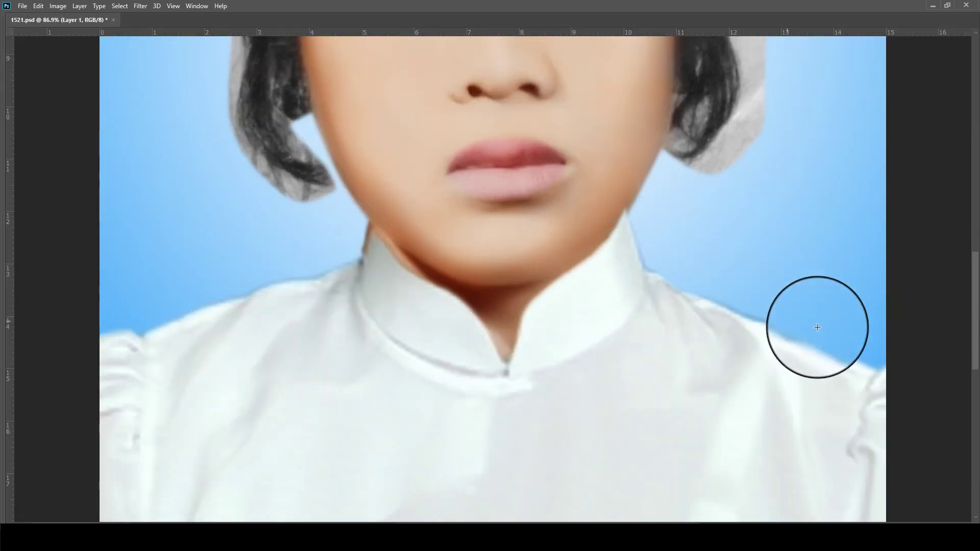
{"action": "scroll", "coordinate": [782, 276], "scroll_direction": "down", "scroll_amount": 1}
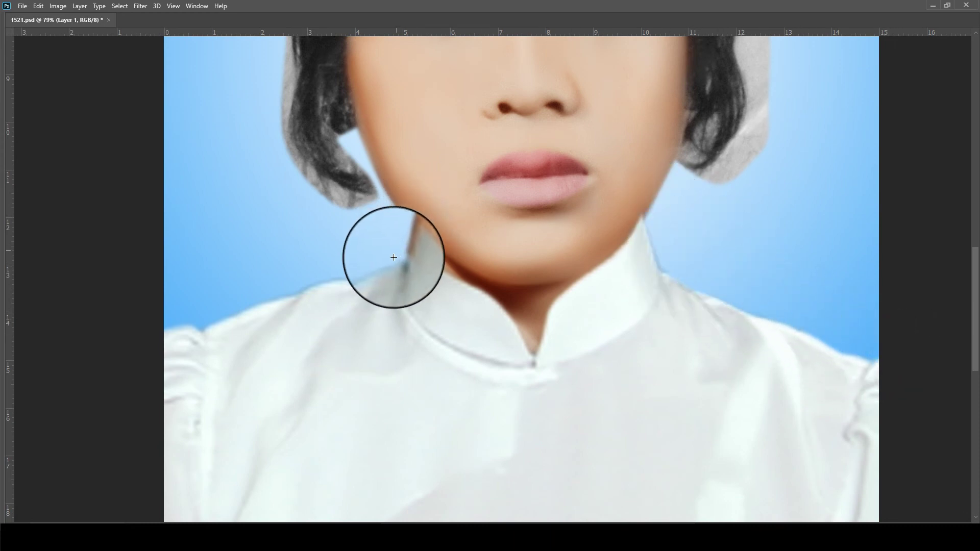
{"action": "left_click_drag", "start_coordinate": [394, 257], "coordinate": [343, 269]}
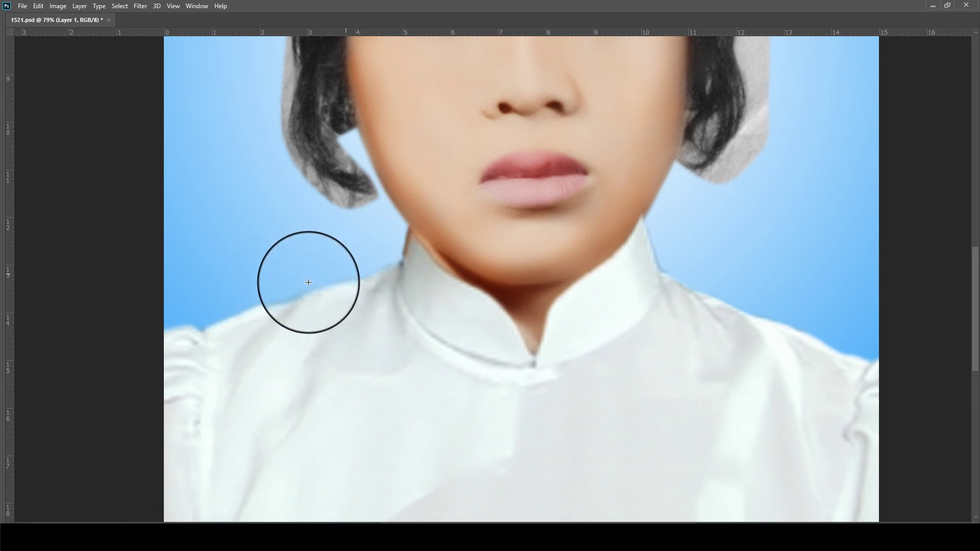
{"action": "scroll", "coordinate": [424, 250], "scroll_direction": "down", "scroll_amount": 3}
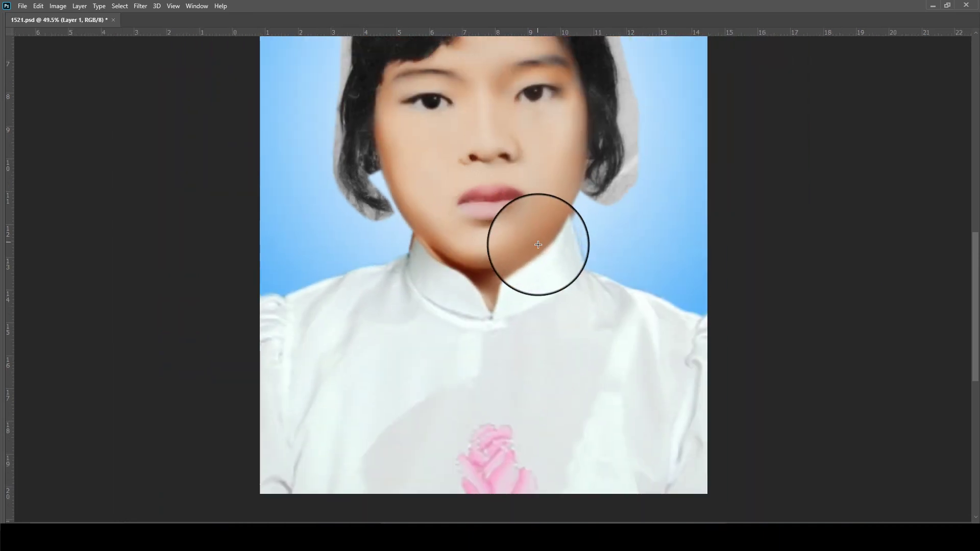
{"action": "scroll", "coordinate": [538, 244], "scroll_direction": "down", "scroll_amount": 2}
{"action": "key", "text": "Tab"}
Step: Nudge the ao dai Layer 1 slightly up and left with Free Transform
{"action": "right_click", "coordinate": [485, 402], "text": "ctrl"}
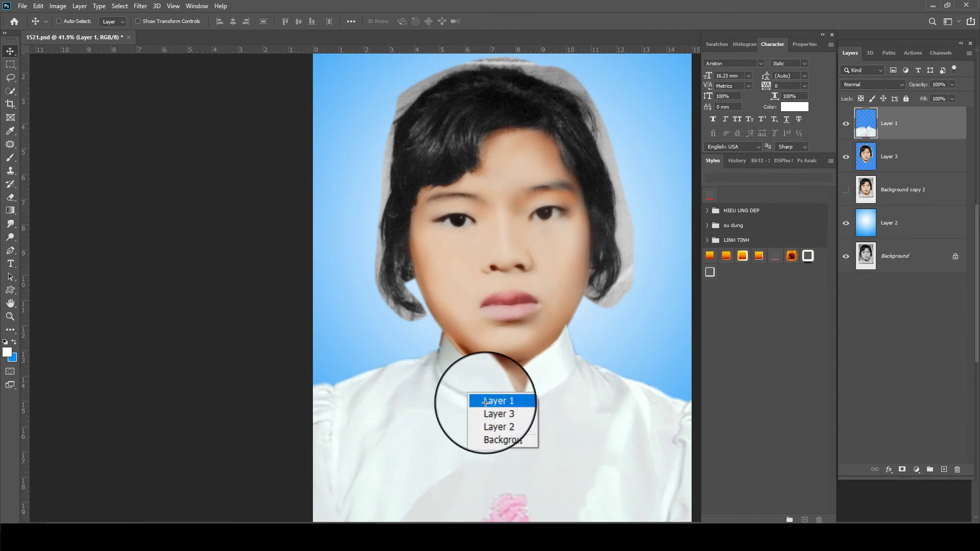
{"action": "left_click", "coordinate": [485, 402]}
{"action": "key", "text": "ctrl+t"}
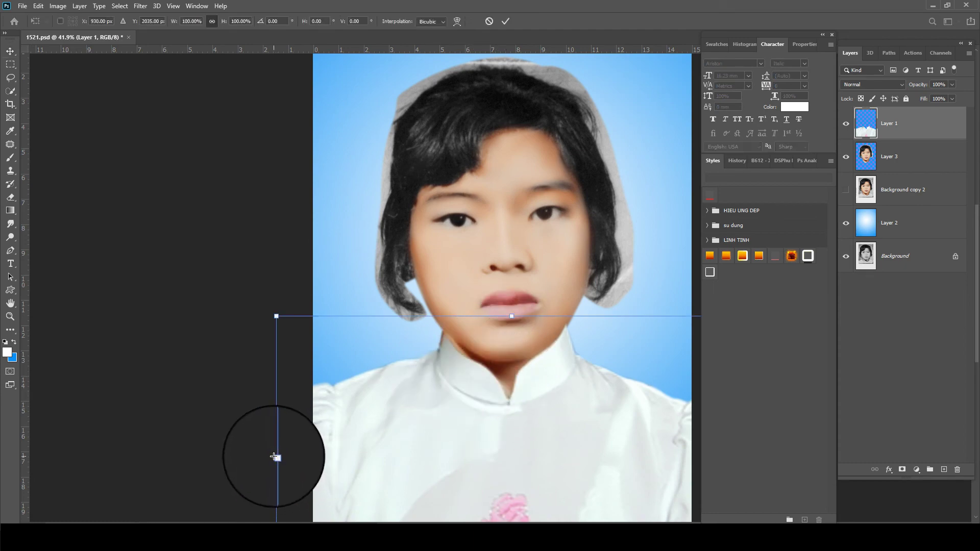
{"action": "left_click", "coordinate": [273, 458]}
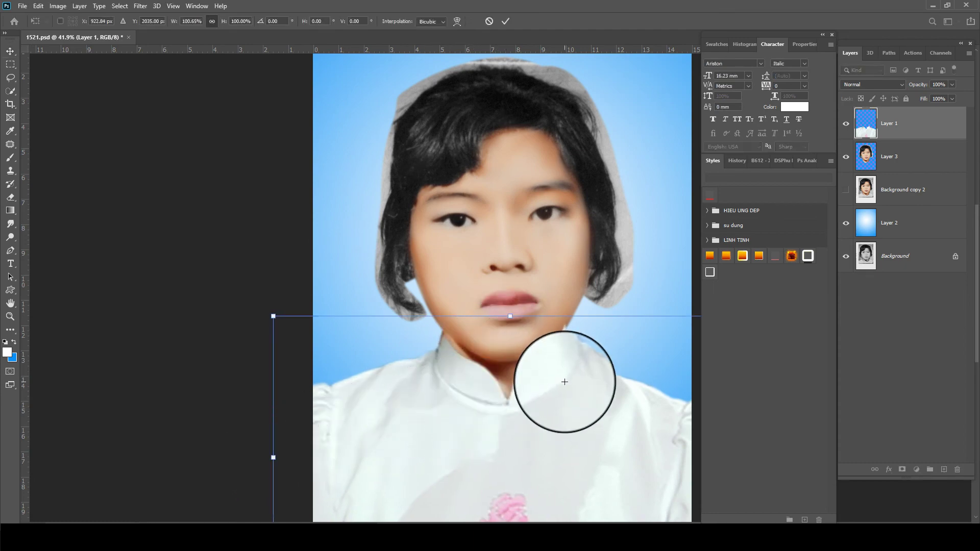
{"action": "left_click_drag", "start_coordinate": [564, 382], "coordinate": [563, 386]}
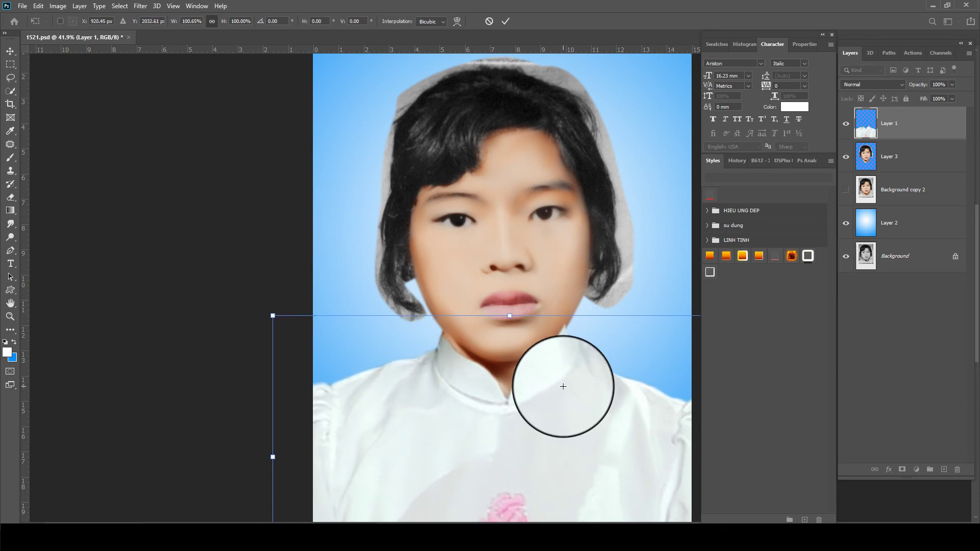
{"action": "key", "text": "Return"}
Step: Erase the collar beside the neck and under the chin, undoing unwanted strokes
{"action": "scroll", "coordinate": [565, 358], "scroll_direction": "up", "scroll_amount": 2}
{"action": "mouse_move", "coordinate": [553, 326]}
{"action": "left_mouse_down"}
{"action": "mouse_move", "coordinate": [567, 309]}
{"action": "mouse_move", "coordinate": [504, 361]}
{"action": "left_mouse_up"}
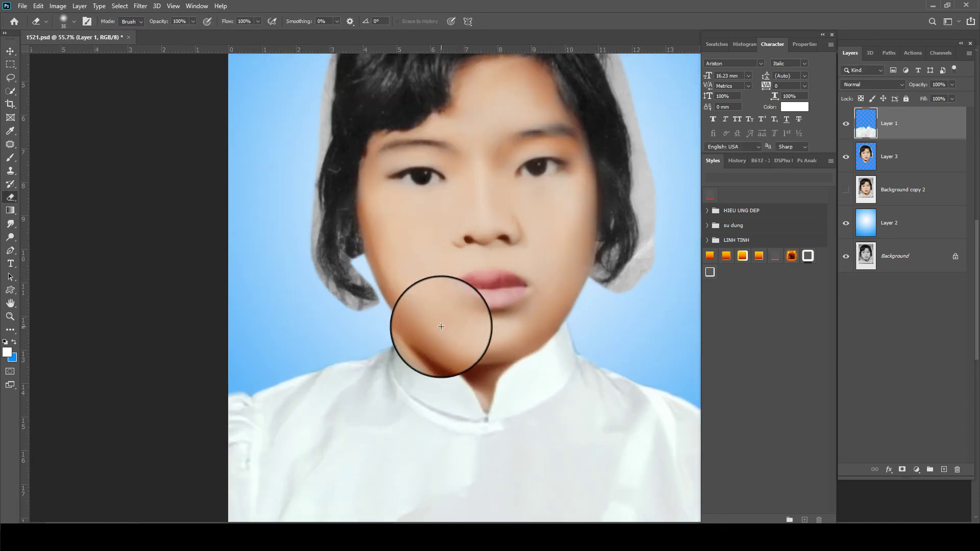
{"action": "left_click_drag", "start_coordinate": [543, 328], "coordinate": [407, 315]}
{"action": "key", "text": "ctrl+z"}
{"action": "left_click_drag", "start_coordinate": [515, 353], "coordinate": [499, 366]}
{"action": "key", "text": "ctrl+z"}
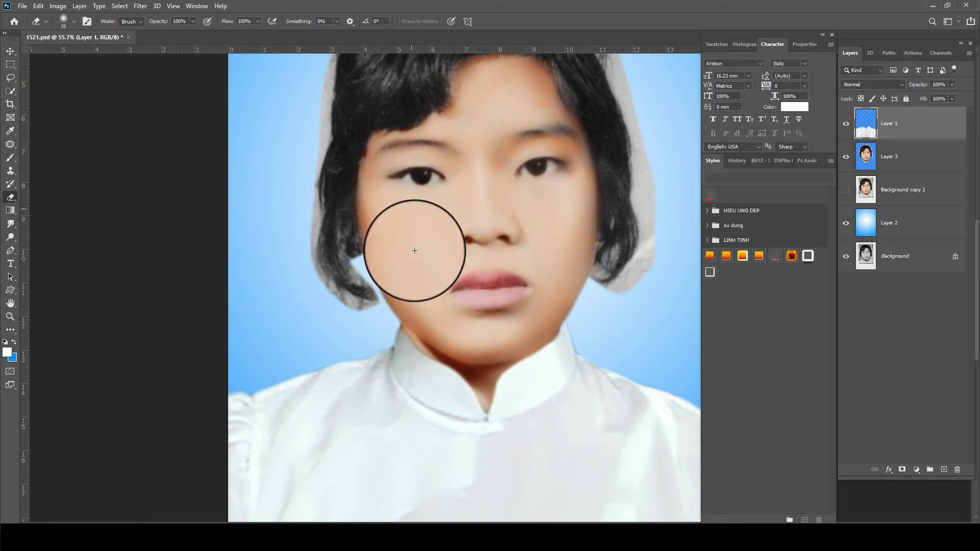
{"action": "scroll", "coordinate": [408, 286], "scroll_direction": "up", "scroll_amount": 3}
Step: On the portrait Layer 3, background-erase the grey haze above the top of the hair
{"action": "left_click", "coordinate": [898, 156]}
{"action": "scroll", "coordinate": [503, 117], "scroll_direction": "up", "scroll_amount": 1}
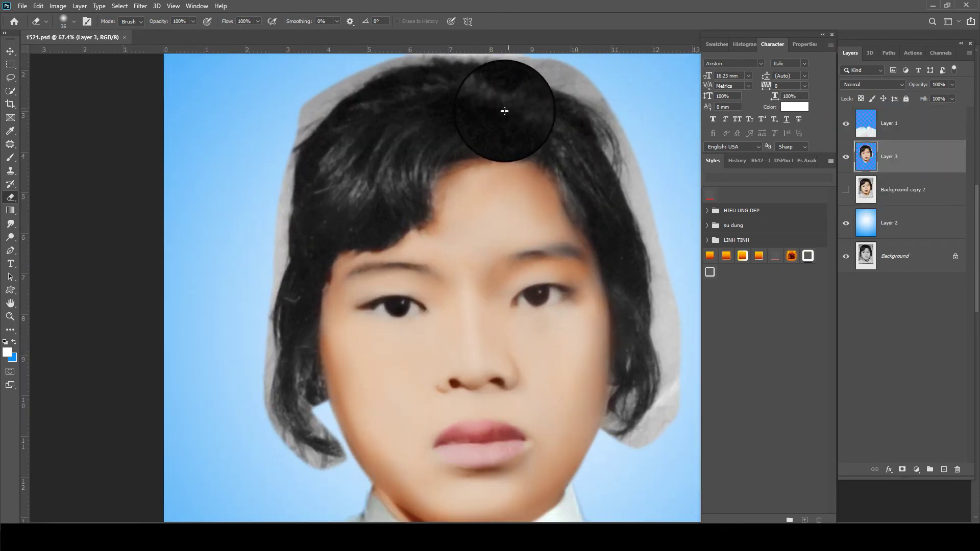
{"action": "scroll", "coordinate": [511, 105], "scroll_direction": "up", "scroll_amount": 1}
{"action": "key", "text": "shift+e"}
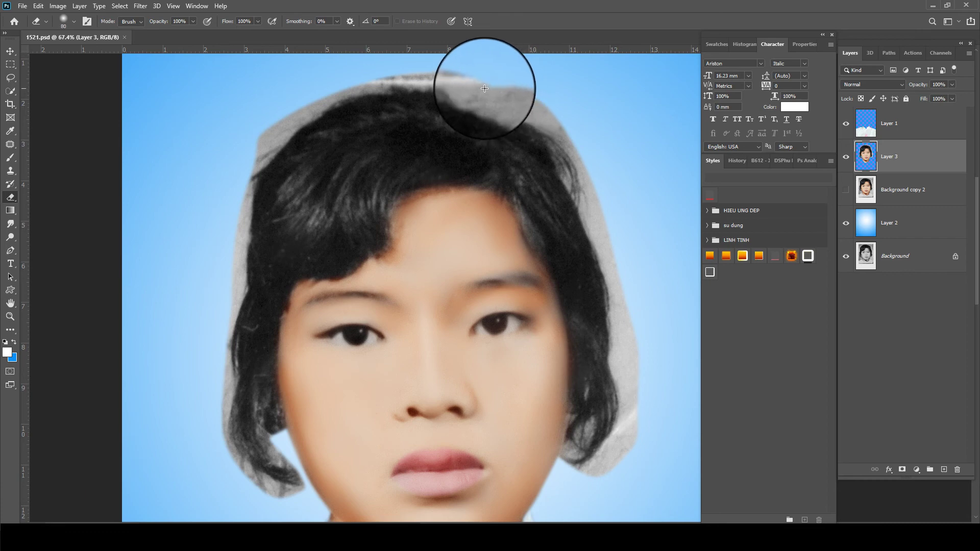
{"action": "left_click_drag", "start_coordinate": [485, 89], "coordinate": [546, 98]}
Step: Select around the outer hair edge with the Patch tool and feather it 4 px
{"action": "scroll", "coordinate": [459, 347], "scroll_direction": "down", "scroll_amount": 2}
{"action": "key", "text": "ctrl+r"}
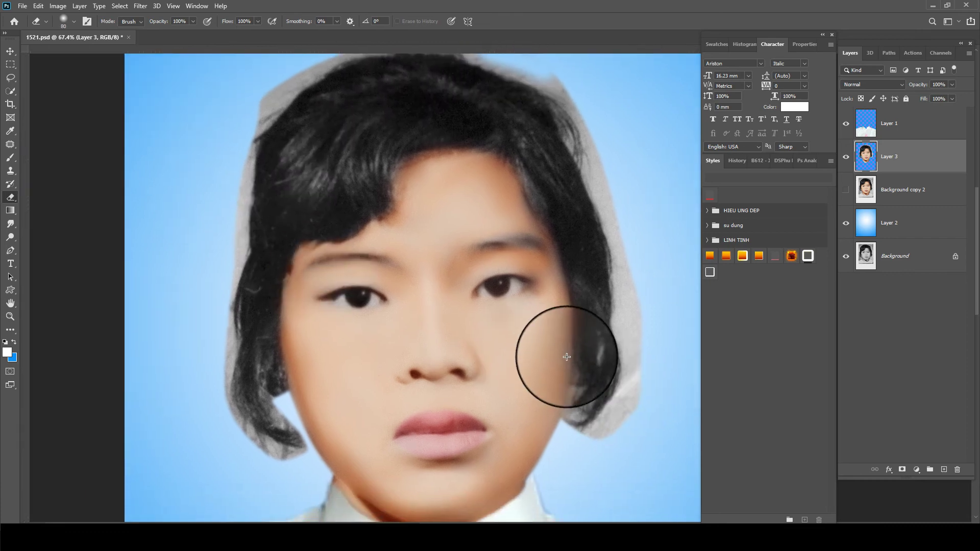
{"action": "key", "text": "ctrl+r"}
{"action": "key", "text": "shift+j"}
{"action": "mouse_move", "coordinate": [577, 361]}
{"action": "left_mouse_down"}
{"action": "mouse_move", "coordinate": [560, 408]}
{"action": "mouse_move", "coordinate": [669, 350]}
{"action": "mouse_move", "coordinate": [656, 307]}
{"action": "mouse_move", "coordinate": [422, 66]}
{"action": "mouse_move", "coordinate": [153, 407]}
{"action": "mouse_move", "coordinate": [175, 480]}
{"action": "mouse_move", "coordinate": [197, 439]}
{"action": "mouse_move", "coordinate": [296, 476]}
{"action": "mouse_move", "coordinate": [316, 461]}
{"action": "mouse_move", "coordinate": [296, 416]}
{"action": "mouse_move", "coordinate": [267, 389]}
{"action": "mouse_move", "coordinate": [275, 422]}
{"action": "mouse_move", "coordinate": [252, 360]}
{"action": "mouse_move", "coordinate": [271, 193]}
{"action": "mouse_move", "coordinate": [376, 81]}
{"action": "mouse_move", "coordinate": [521, 124]}
{"action": "mouse_move", "coordinate": [597, 287]}
{"action": "mouse_move", "coordinate": [613, 360]}
{"action": "mouse_move", "coordinate": [581, 376]}
{"action": "left_mouse_up"}
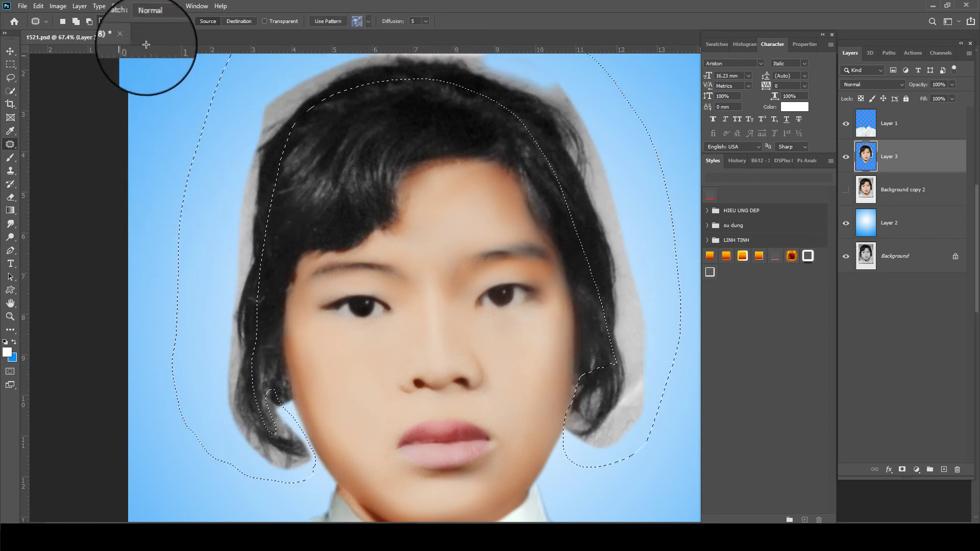
{"action": "key", "text": "shift+F6"}
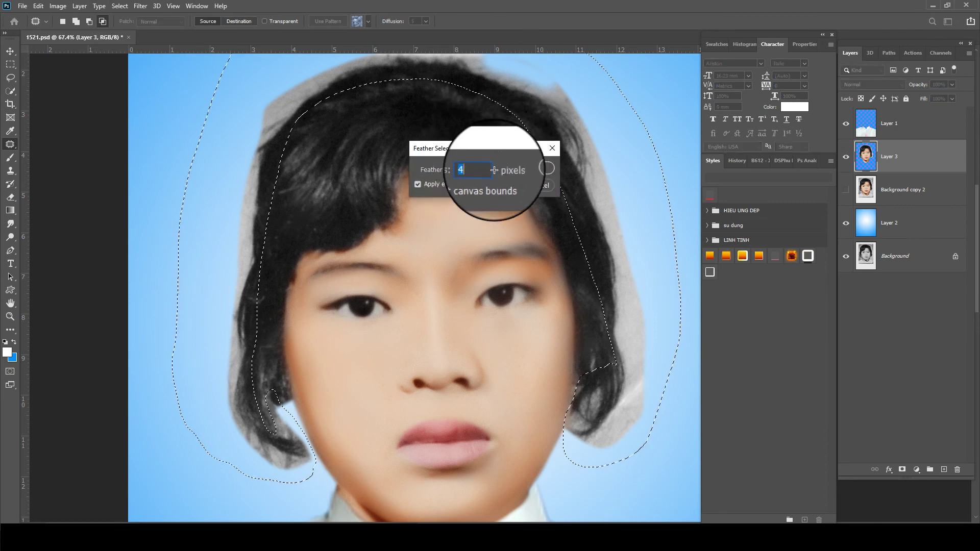
{"action": "key", "text": "Return"}
Step: Background-erase the whitish haze beside the hair, enlarging the brush to 60 for the top-right tips
{"action": "key", "text": "e"}
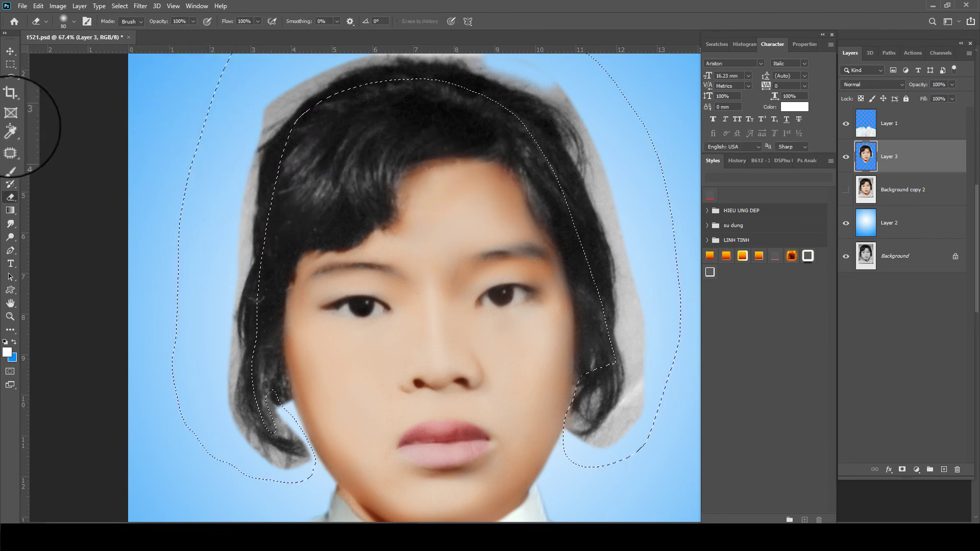
{"action": "right_click", "coordinate": [11, 195]}
{"action": "left_click", "coordinate": [42, 206]}
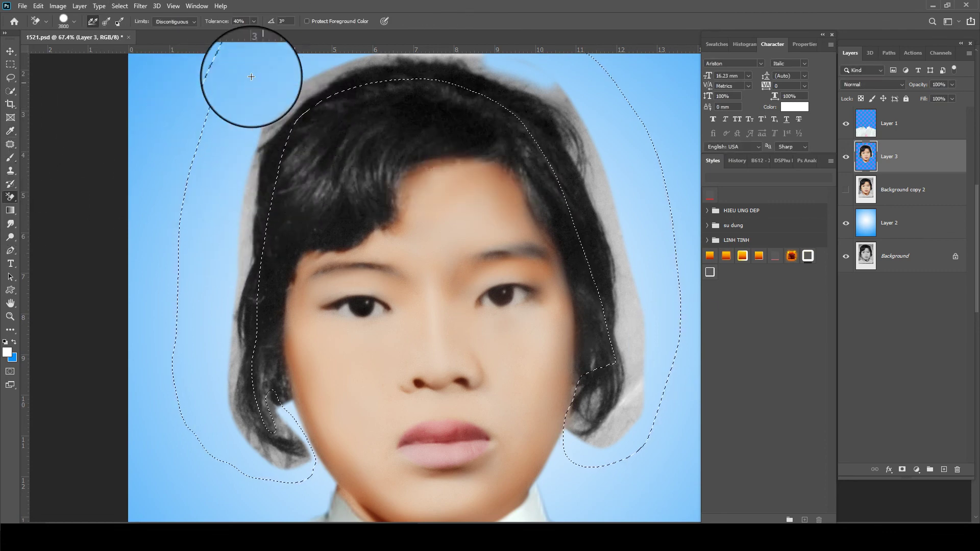
{"action": "left_click", "coordinate": [297, 102]}
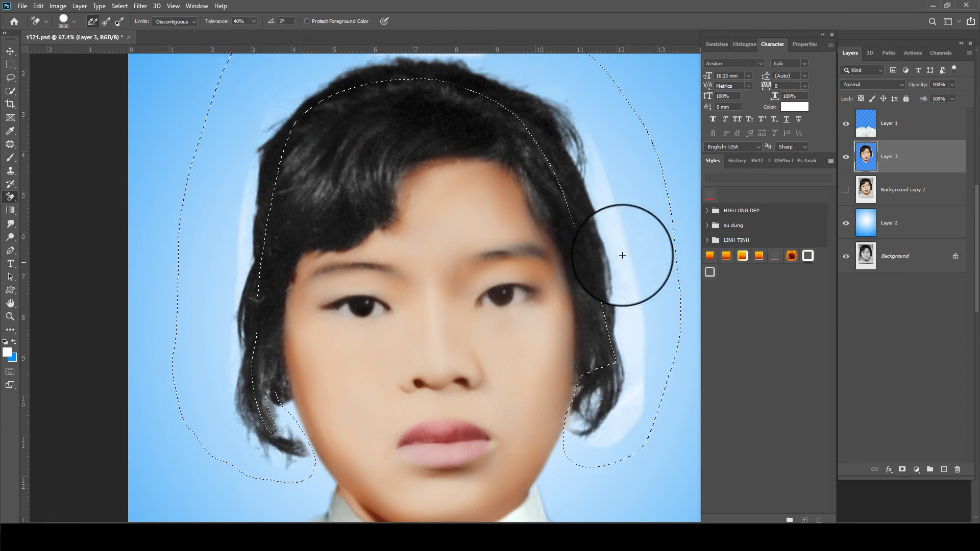
{"action": "left_click_drag", "start_coordinate": [609, 219], "coordinate": [607, 219]}
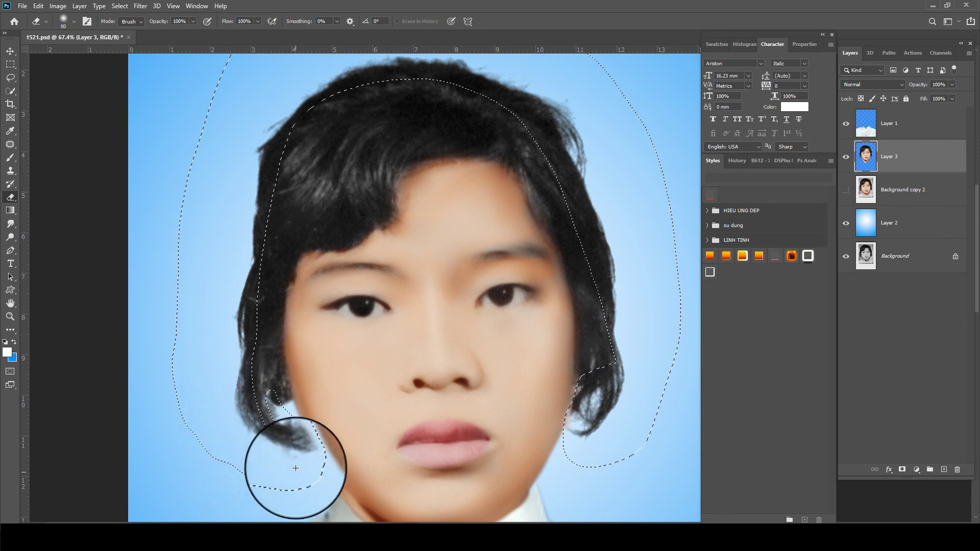
{"action": "key", "text": "ctrl+z"}
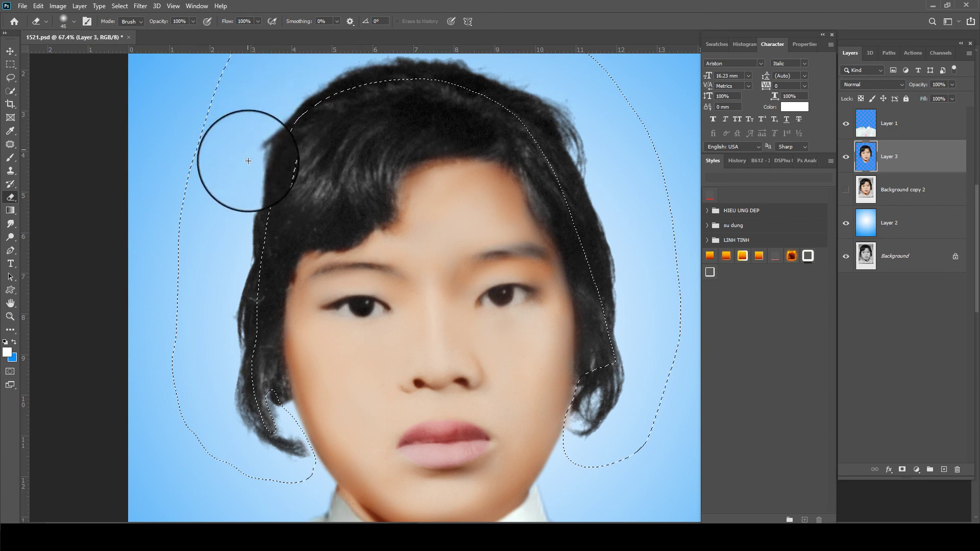
{"action": "key", "text": "bracketright"}
{"action": "key", "text": "bracketright"}
{"action": "left_click_drag", "start_coordinate": [613, 127], "coordinate": [571, 103]}
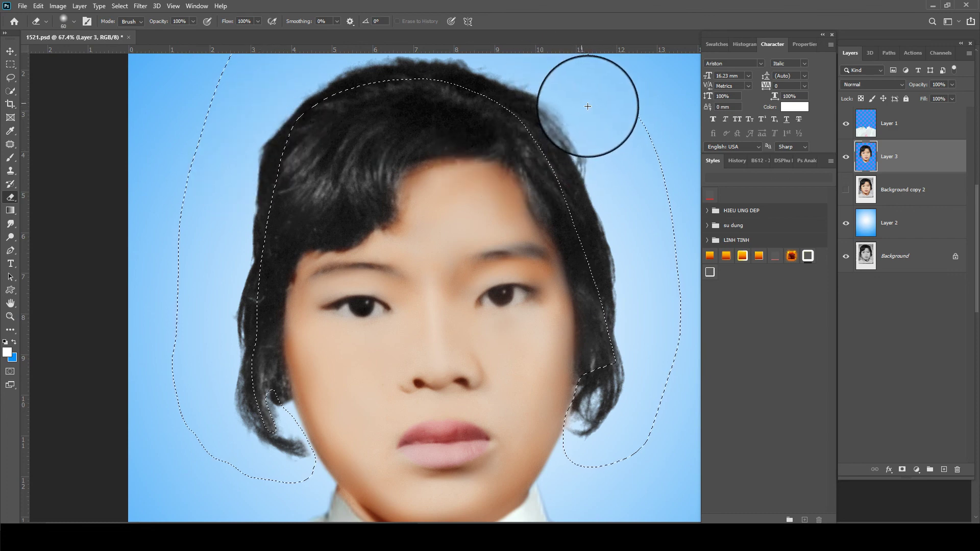
Step: Deselect the hair outline and undo the erase that faded the top-right hair tips
{"action": "key", "text": "ctrl+d"}
{"action": "scroll", "coordinate": [470, 131], "scroll_direction": "up", "scroll_amount": 2}
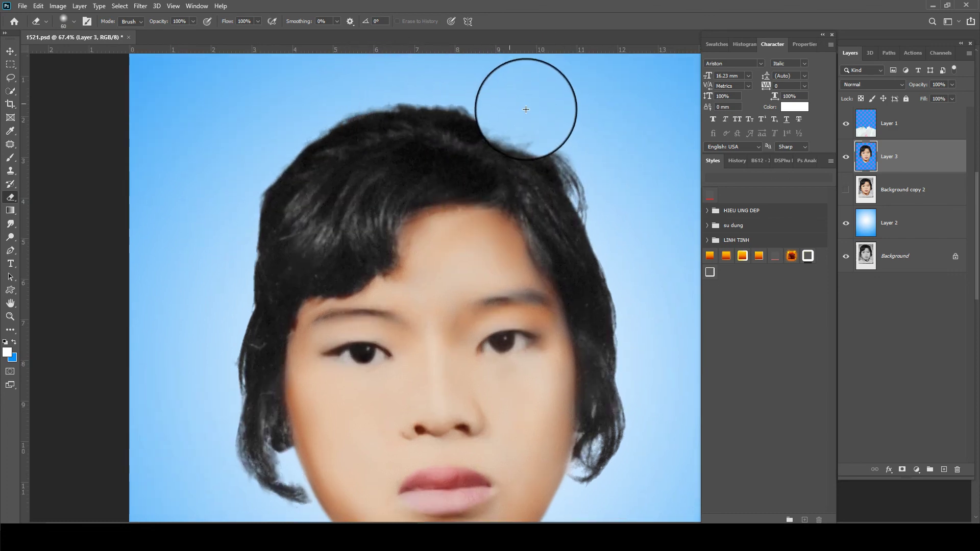
{"action": "key", "text": "ctrl+z"}
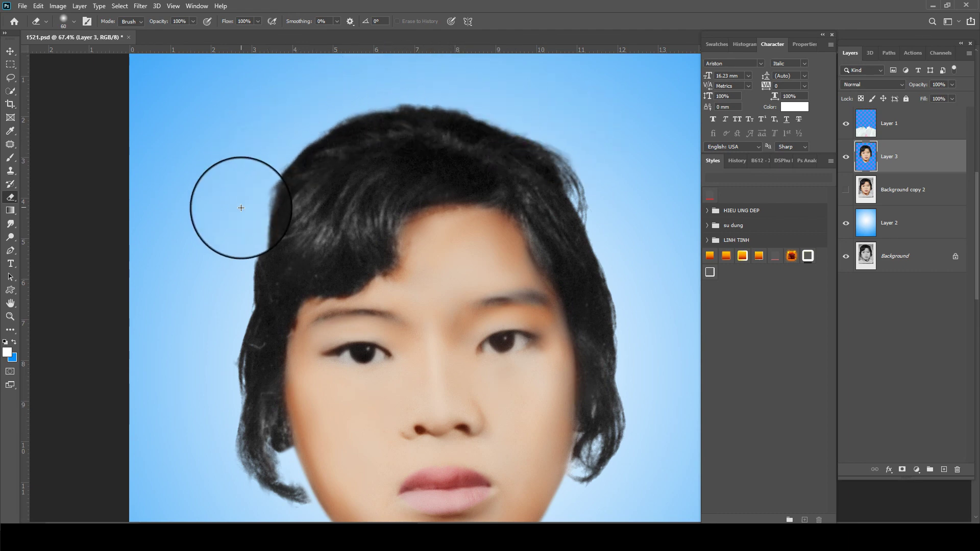
{"action": "scroll", "coordinate": [240, 240], "scroll_direction": "down", "scroll_amount": 3}
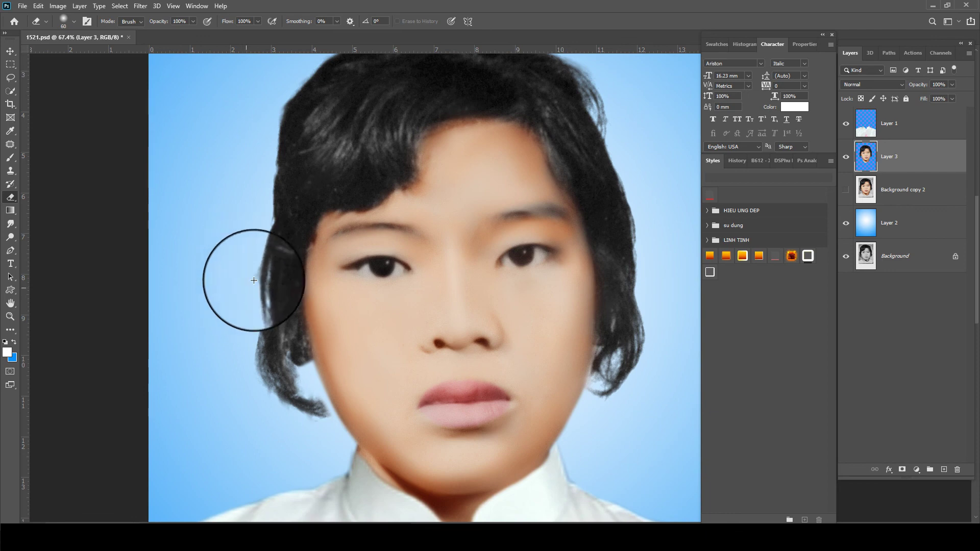
{"action": "key", "text": "j"}
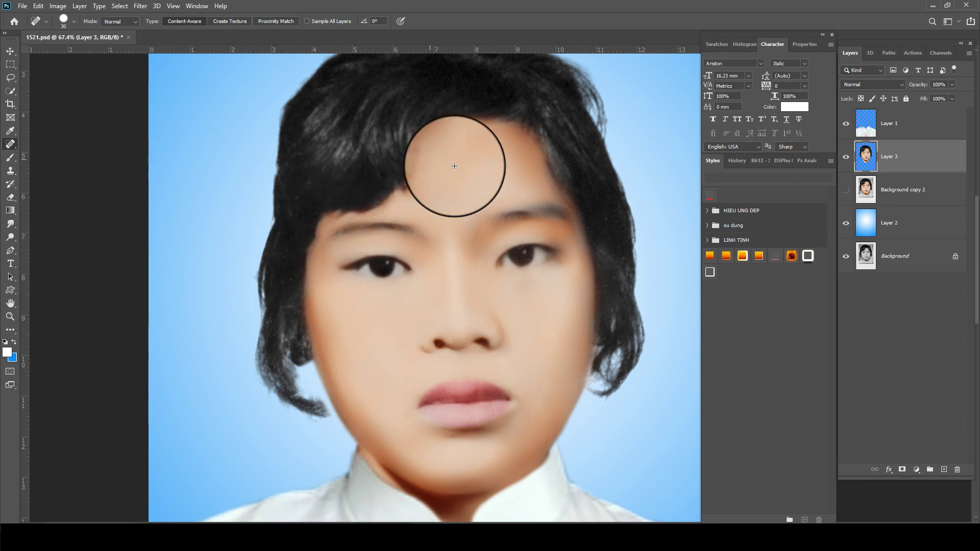
Step: Lasso the hairline and darken it with Levels midtones at 0.78
{"action": "scroll", "coordinate": [547, 219], "scroll_direction": "down", "scroll_amount": 2}
{"action": "key", "text": "l"}
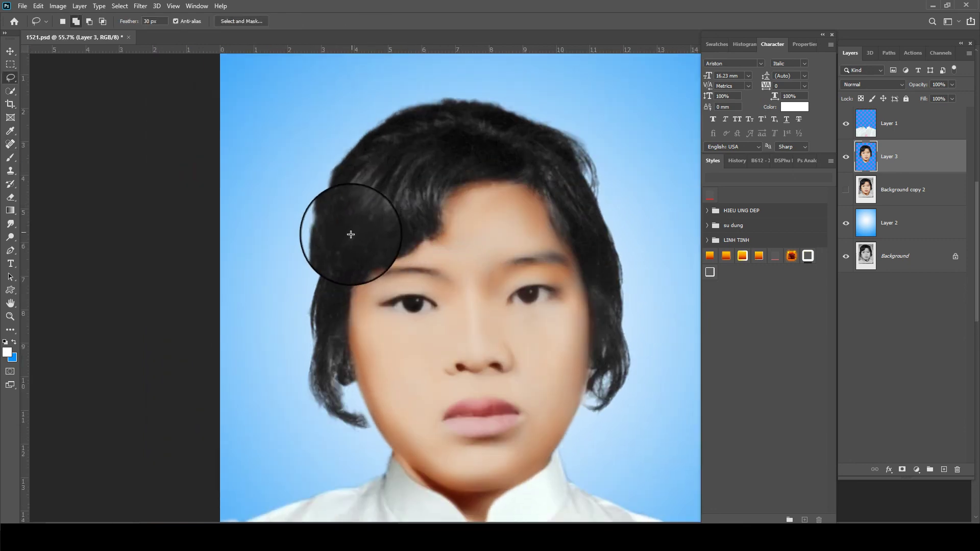
{"action": "mouse_move", "coordinate": [352, 241]}
{"action": "left_mouse_down"}
{"action": "mouse_move", "coordinate": [598, 324]}
{"action": "mouse_move", "coordinate": [337, 230]}
{"action": "left_mouse_up"}
{"action": "key", "text": "ctrl+l"}
{"action": "left_click_drag", "start_coordinate": [735, 166], "coordinate": [745, 167]}
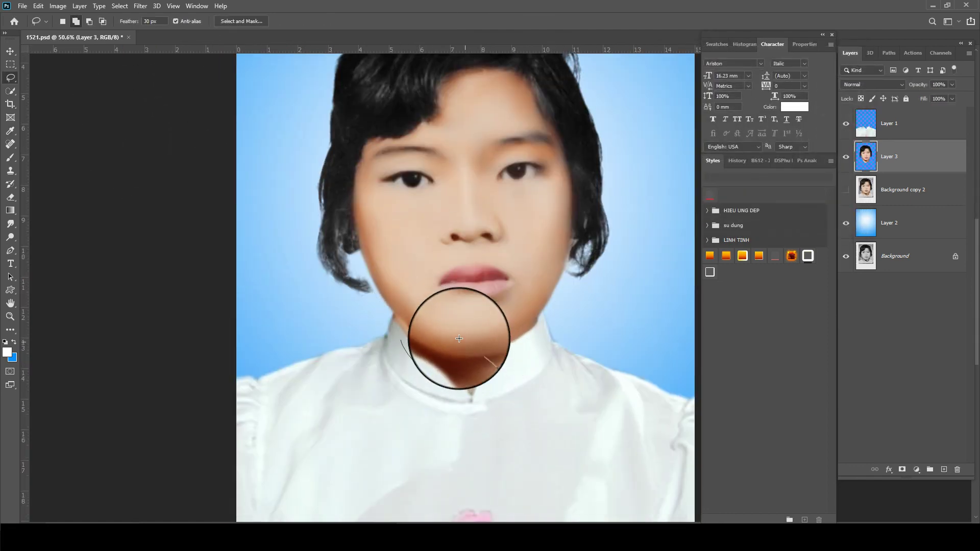
Step: Draw a freehand lasso selection around the chin and neck area
{"action": "left_click_drag", "start_coordinate": [403, 347], "coordinate": [409, 317]}
{"action": "scroll", "coordinate": [491, 244], "scroll_direction": "down", "scroll_amount": 2}
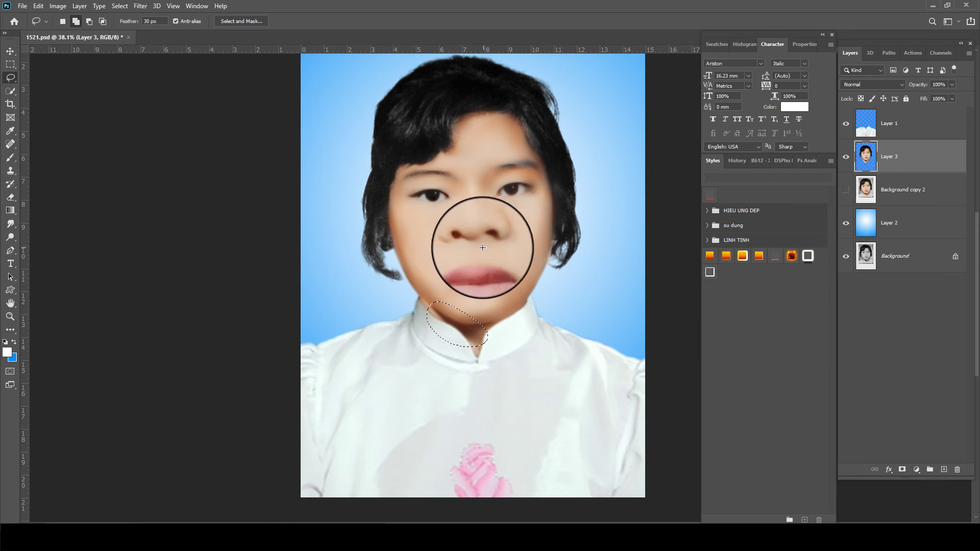
{"action": "scroll", "coordinate": [378, 256], "scroll_direction": "down", "scroll_amount": 1}
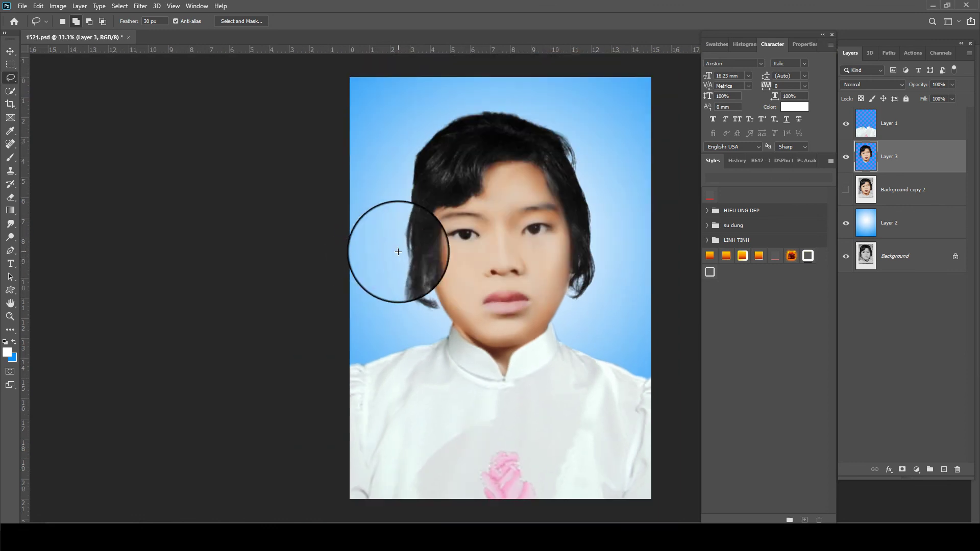
{"action": "scroll", "coordinate": [590, 291], "scroll_direction": "down", "scroll_amount": 1}
{"action": "scroll", "coordinate": [590, 291], "scroll_direction": "down", "scroll_amount": 1}
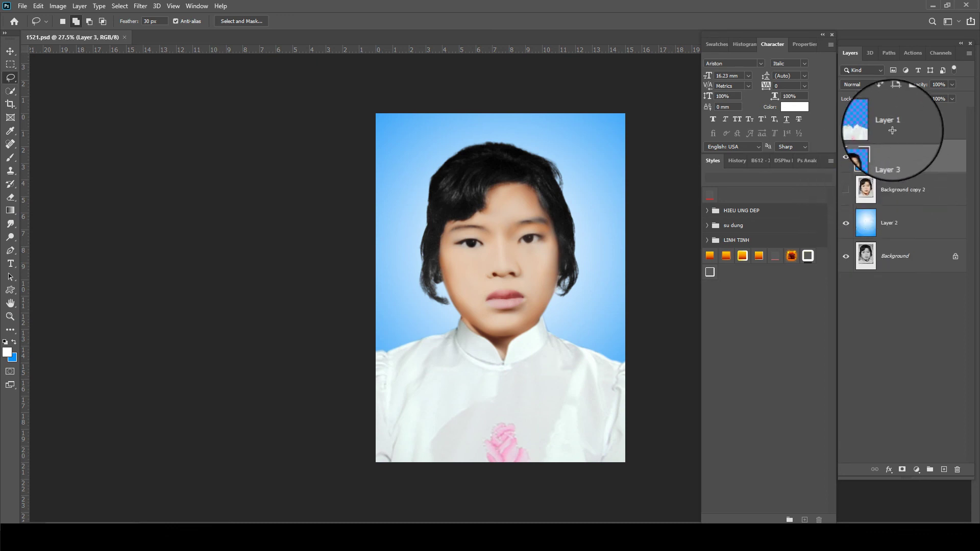
Step: Move the original Background copy to the top and toggle it to compare with the colorized version
{"action": "left_click_drag", "start_coordinate": [906, 265], "coordinate": [898, 113]}
{"action": "left_click", "coordinate": [846, 123]}
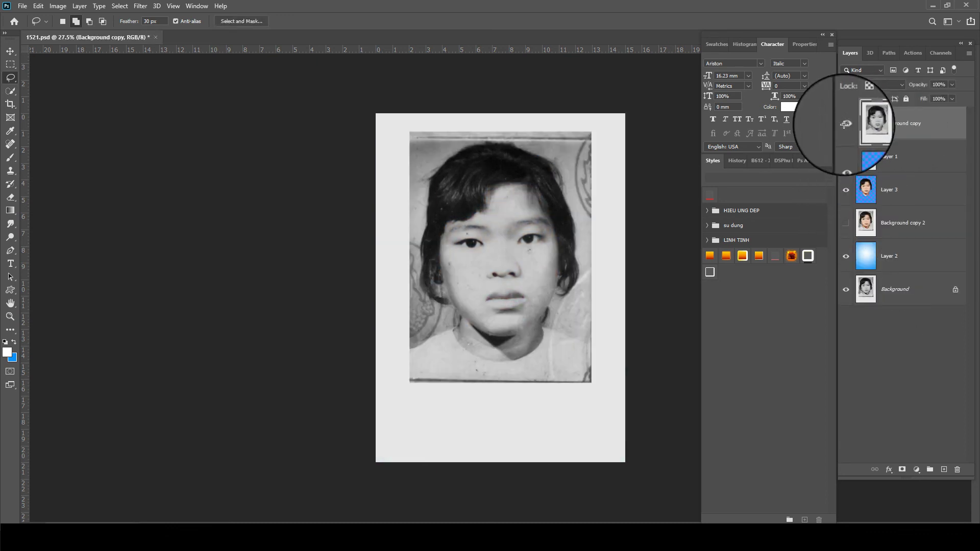
{"action": "left_click", "coordinate": [845, 123]}
Step: Save the colorized portrait as the JPEG 1521.jpg, replacing the existing file
{"action": "key", "text": "ctrl+s"}
{"action": "scroll", "coordinate": [564, 236], "scroll_direction": "down", "scroll_amount": 2}
{"action": "key", "text": "ctrl+shift+s"}
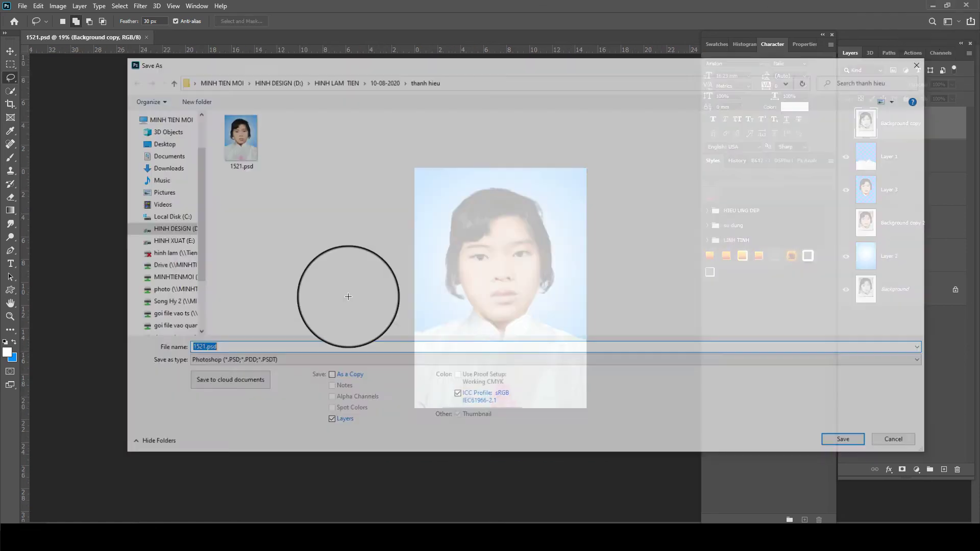
{"action": "left_click", "coordinate": [214, 361]}
{"action": "left_click", "coordinate": [220, 447]}
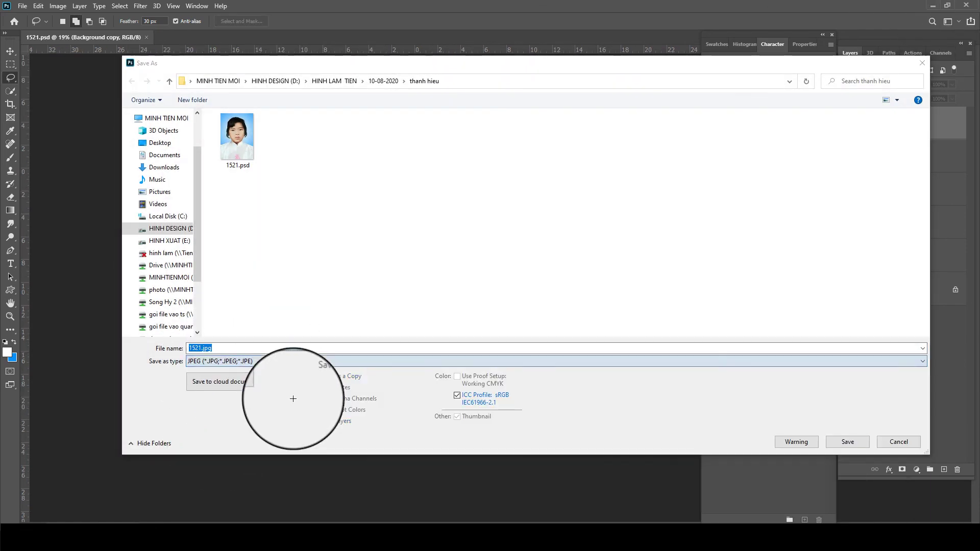
{"action": "key", "text": "Return"}
{"action": "left_click", "coordinate": [545, 270]}
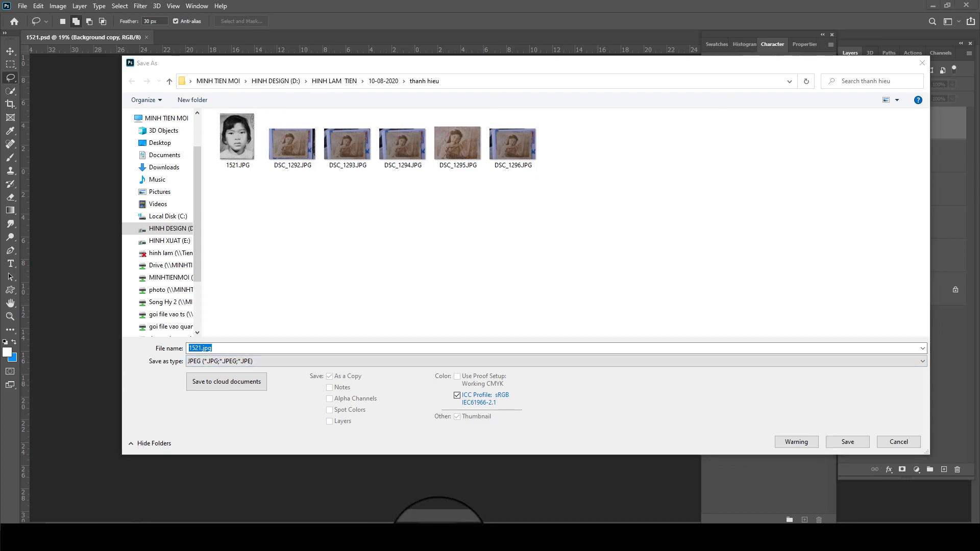